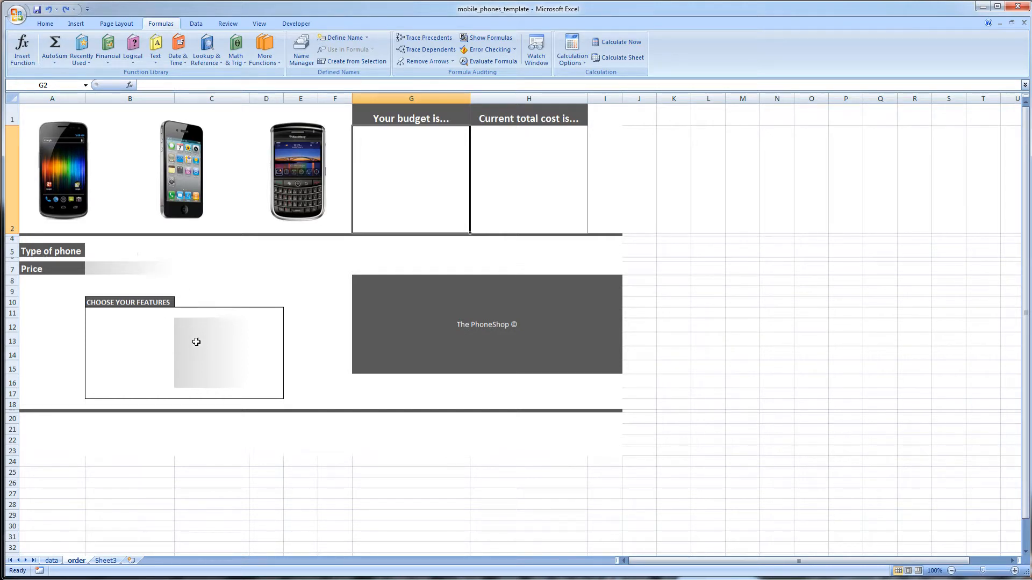
- Enter 3200 as the budget in cell G2 of the order sheet
{"action": "left_click", "coordinate": [521, 159]}
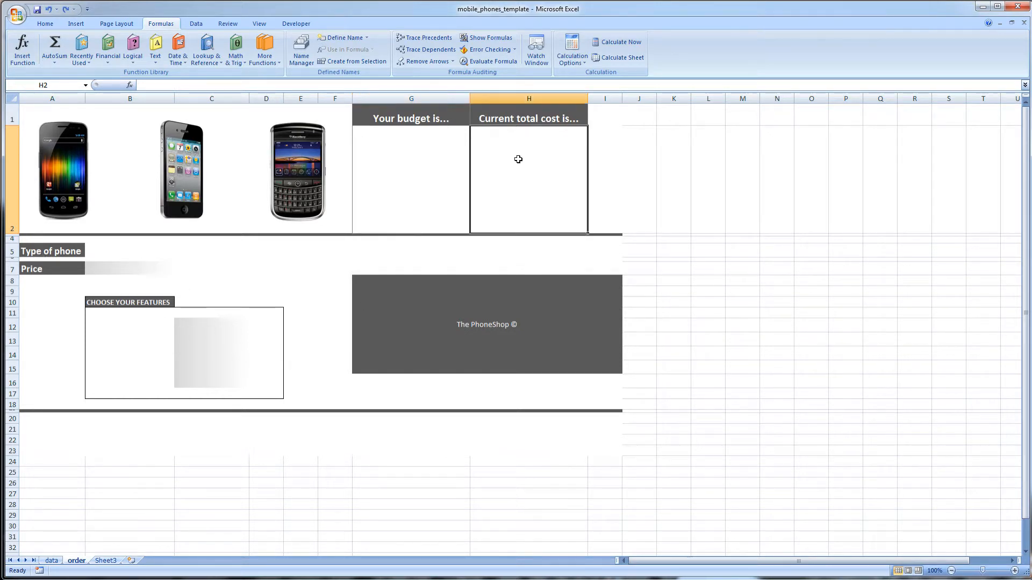
{"action": "left_click", "coordinate": [438, 155]}
{"action": "left_click", "coordinate": [504, 160]}
{"action": "left_click", "coordinate": [436, 156]}
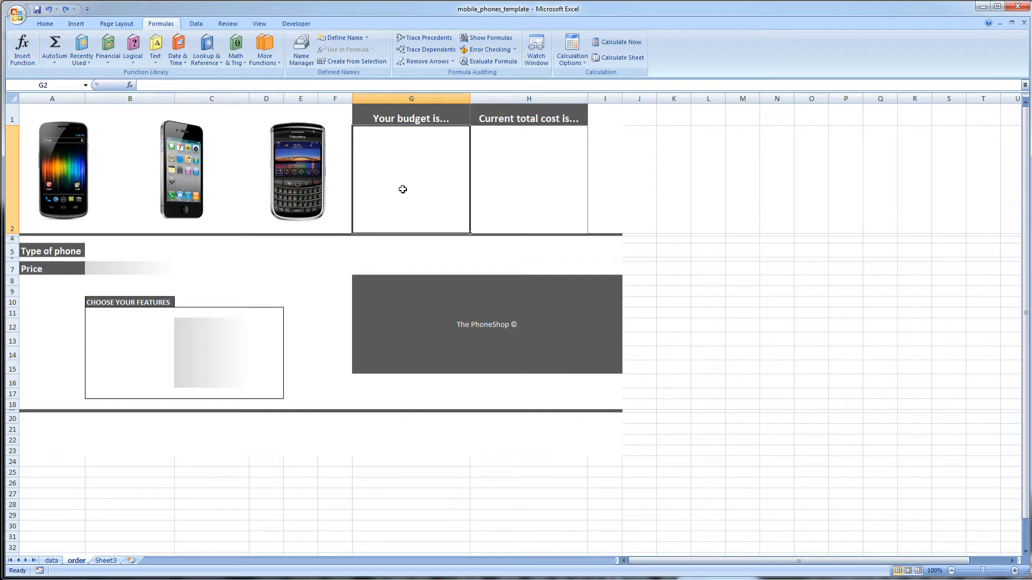
{"action": "type", "text": "3200"}
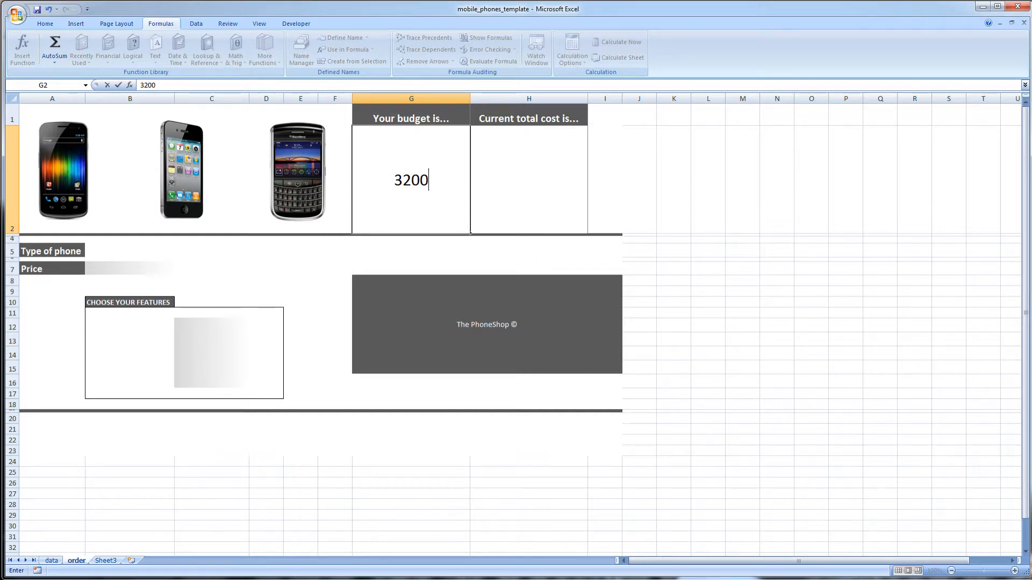
{"action": "key", "text": "Return"}
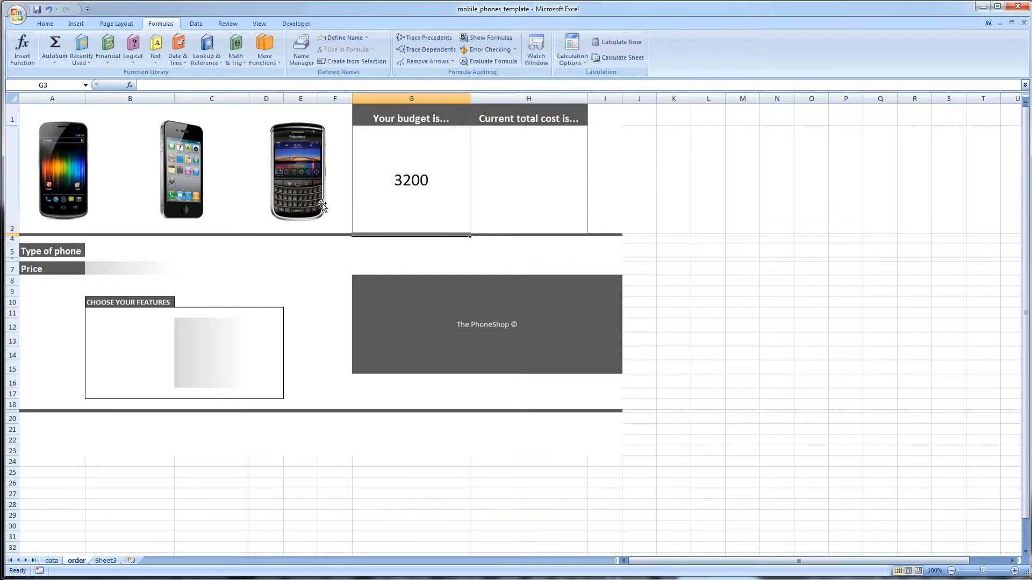
- Format the budget cell G2 as currency with the AED symbol and set its value to 3100
{"action": "left_click", "coordinate": [400, 191]}
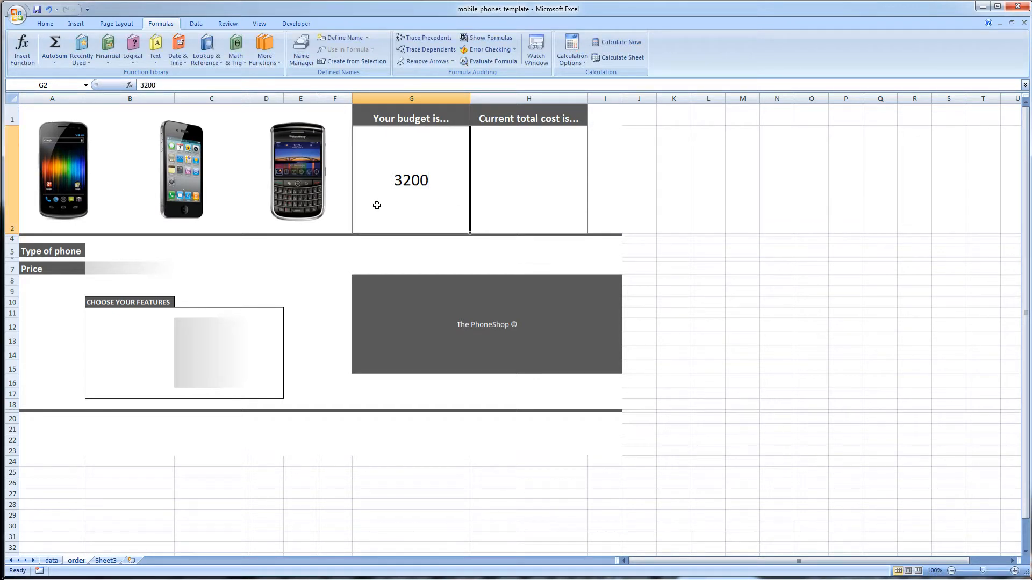
{"action": "right_click", "coordinate": [412, 163]}
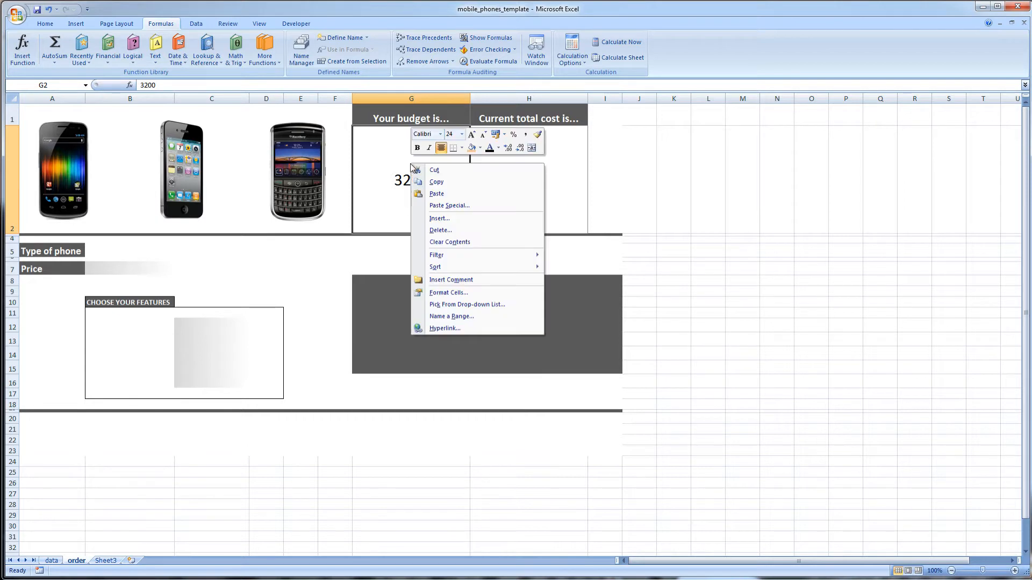
{"action": "left_click", "coordinate": [456, 292]}
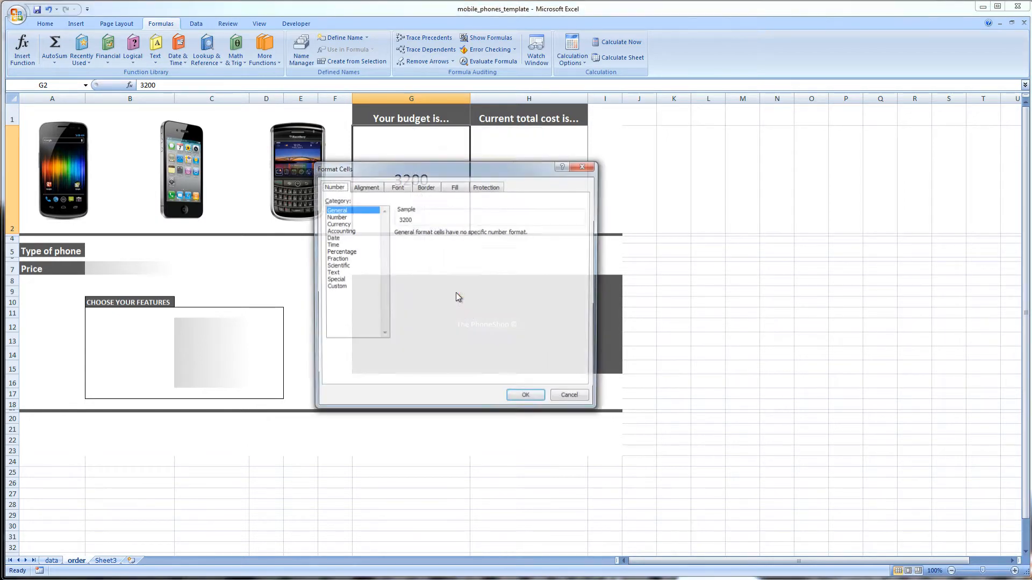
{"action": "left_click", "coordinate": [338, 224]}
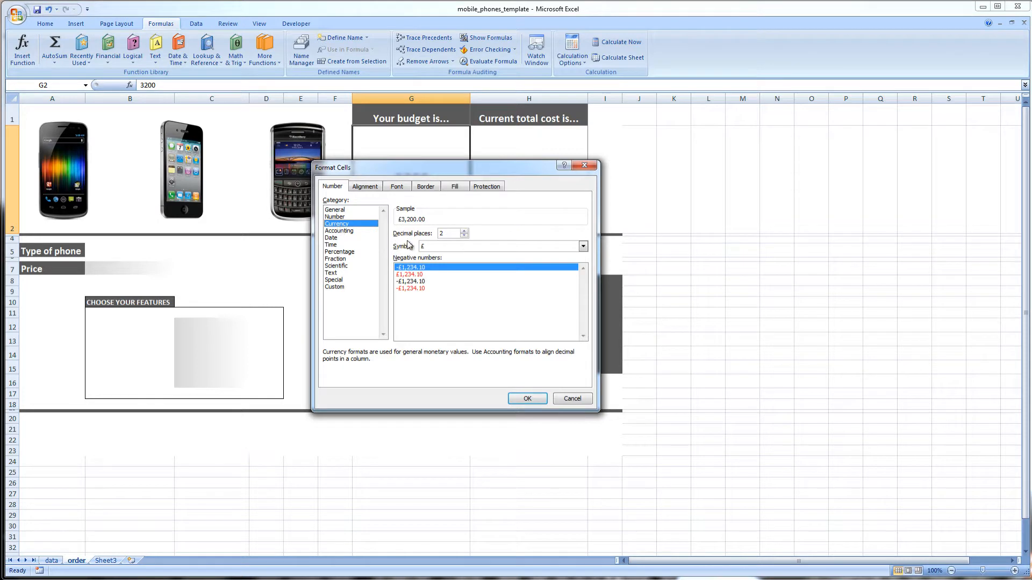
{"action": "left_click", "coordinate": [434, 247]}
{"action": "key", "text": "a"}
{"action": "key", "text": "a"}
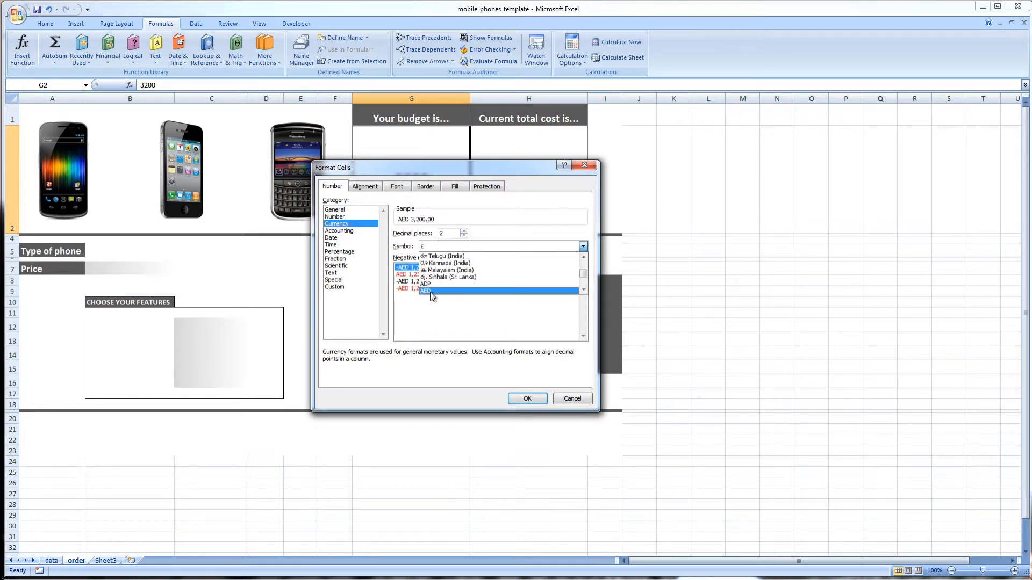
{"action": "left_click", "coordinate": [430, 291]}
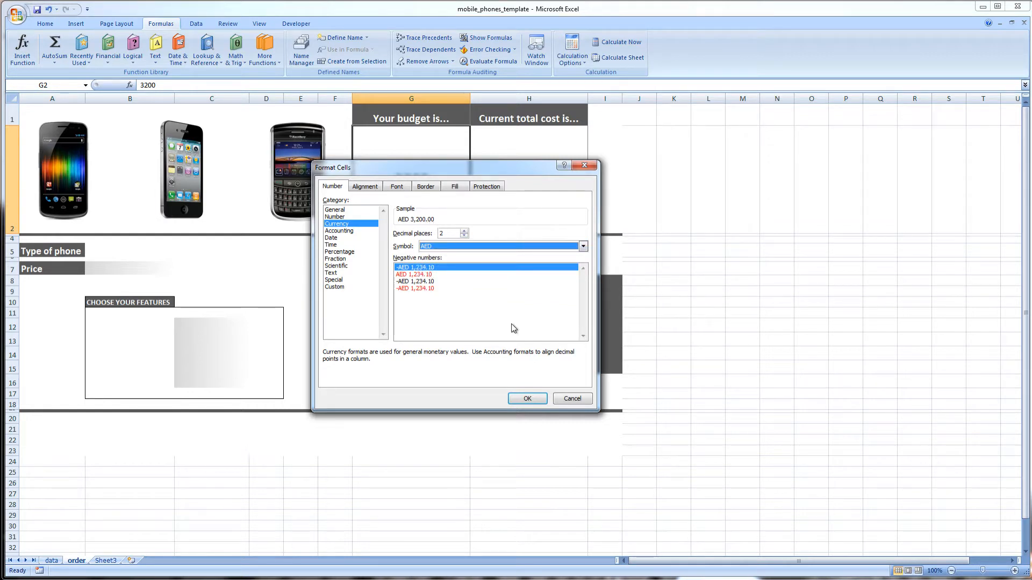
{"action": "left_click", "coordinate": [525, 399]}
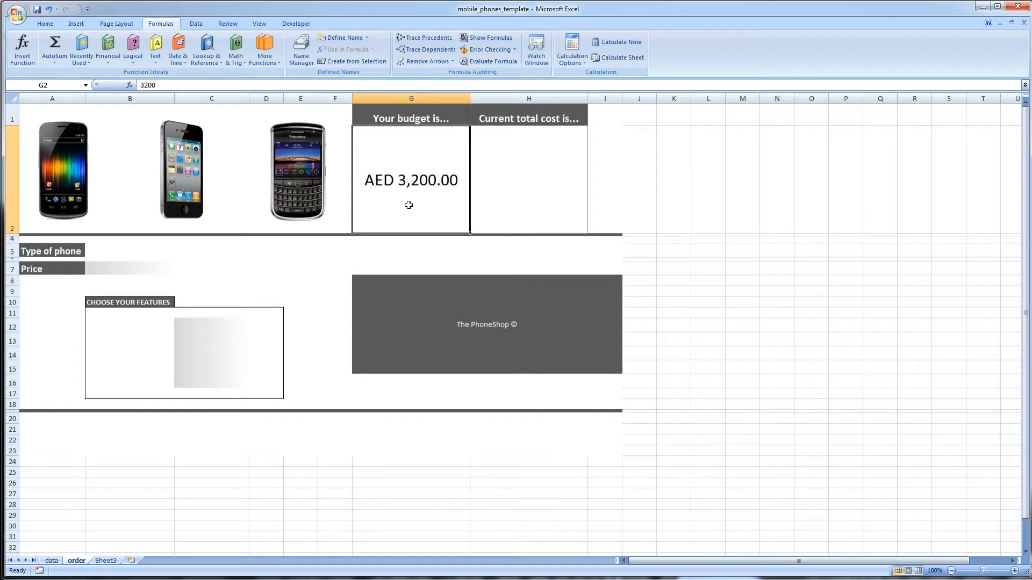
{"action": "type", "text": "3100"}
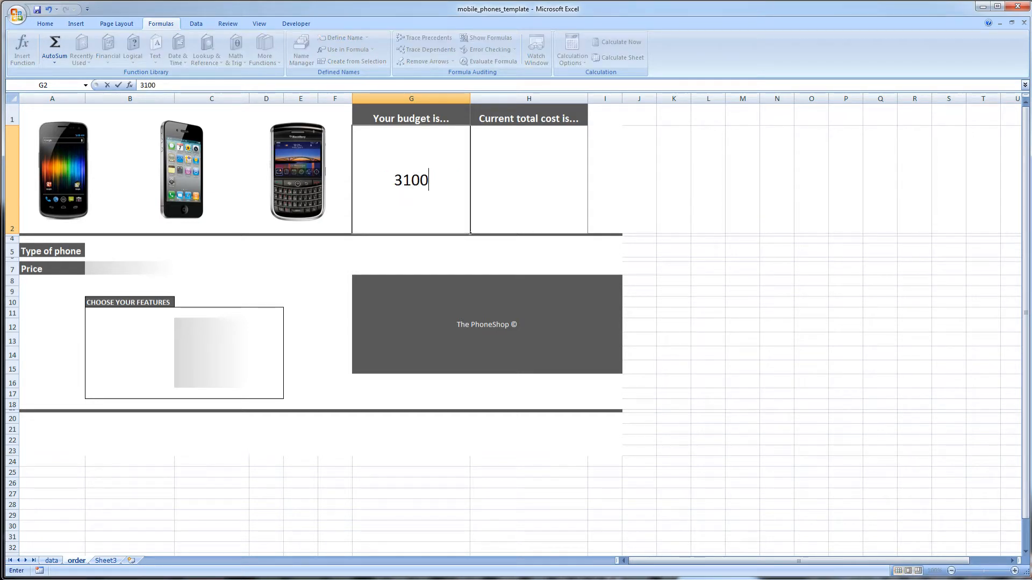
{"action": "key", "text": "Return"}
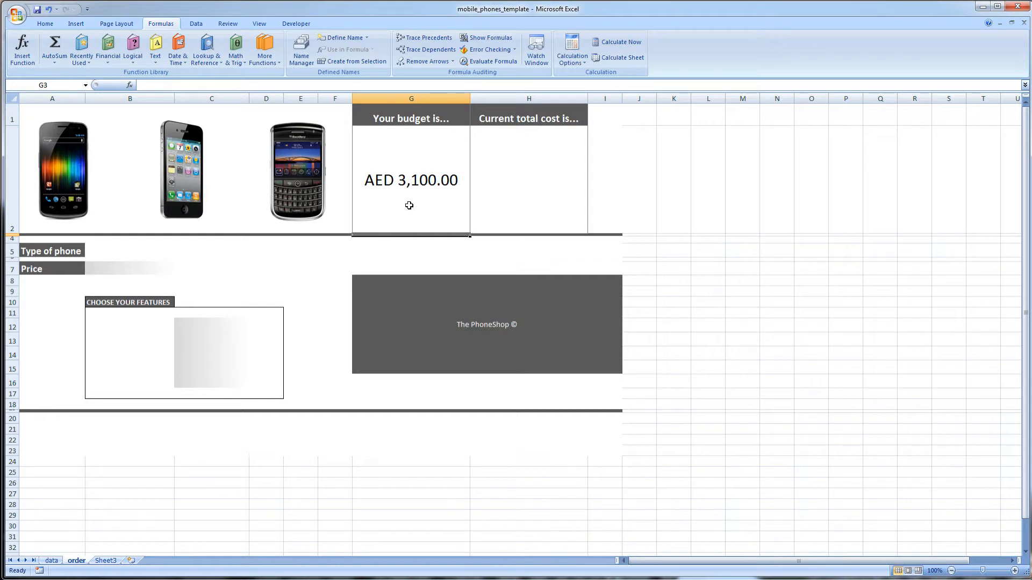
- Format the phone price cell B7 as currency with the AED symbol
{"action": "left_click", "coordinate": [119, 267]}
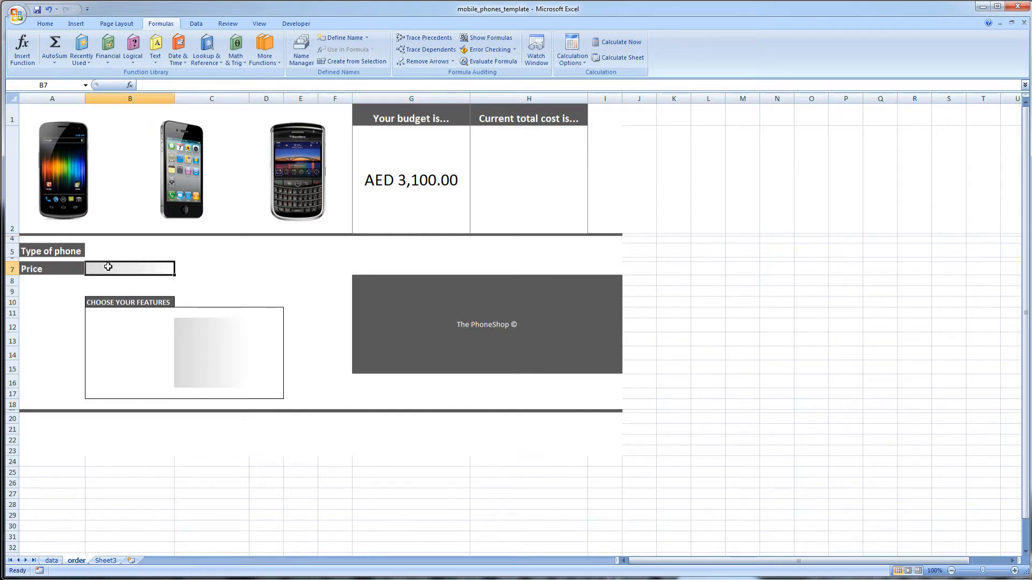
{"action": "right_click", "coordinate": [123, 273]}
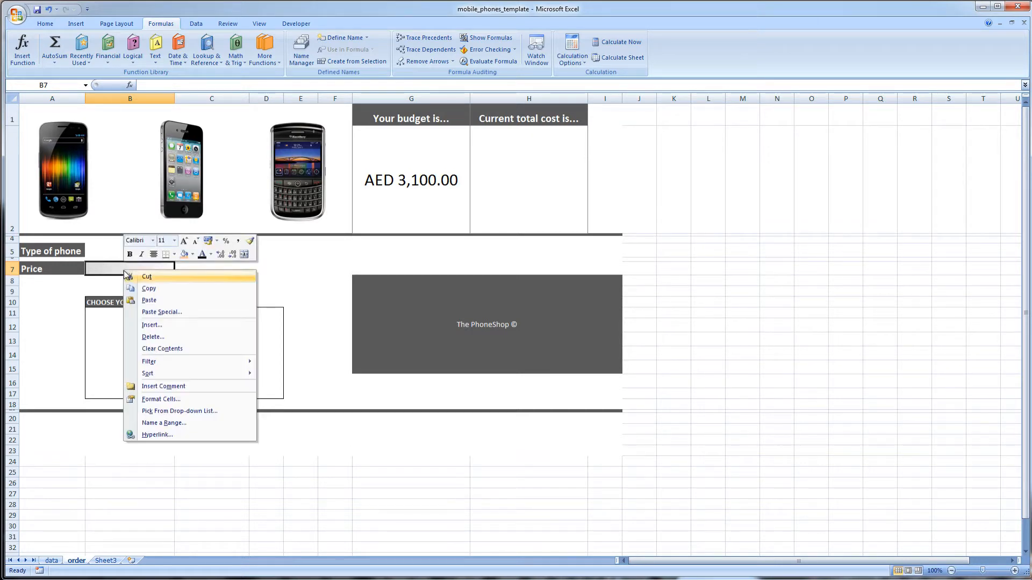
{"action": "left_click", "coordinate": [169, 399]}
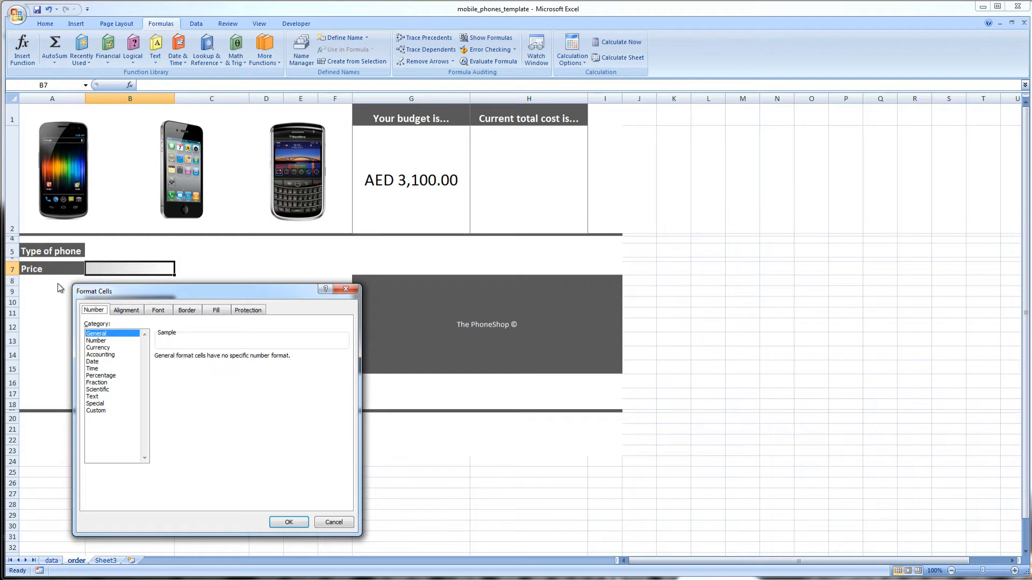
{"action": "left_click", "coordinate": [103, 349]}
{"action": "left_click", "coordinate": [202, 372]}
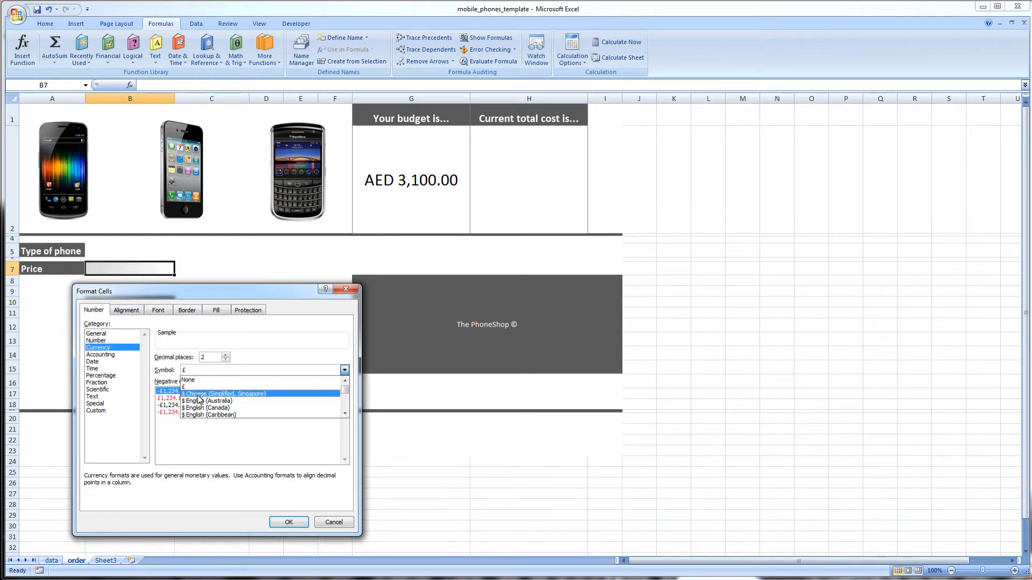
{"action": "key", "text": "a"}
{"action": "left_click", "coordinate": [198, 415]}
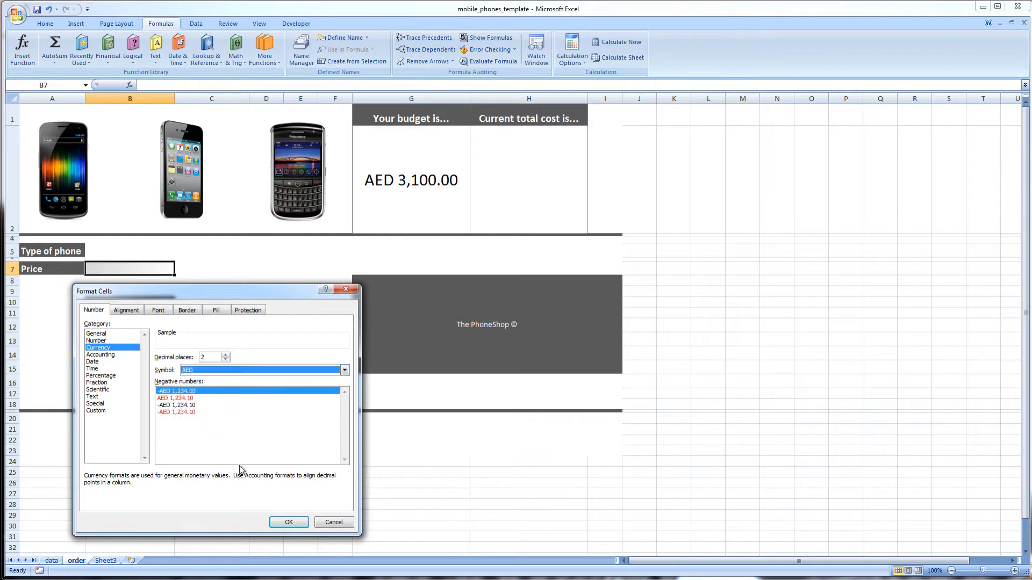
{"action": "left_click", "coordinate": [289, 523]}
- Format the feature price cells C12:C16 as currency with the AED symbol
{"action": "left_click_drag", "start_coordinate": [198, 322], "coordinate": [196, 384]}
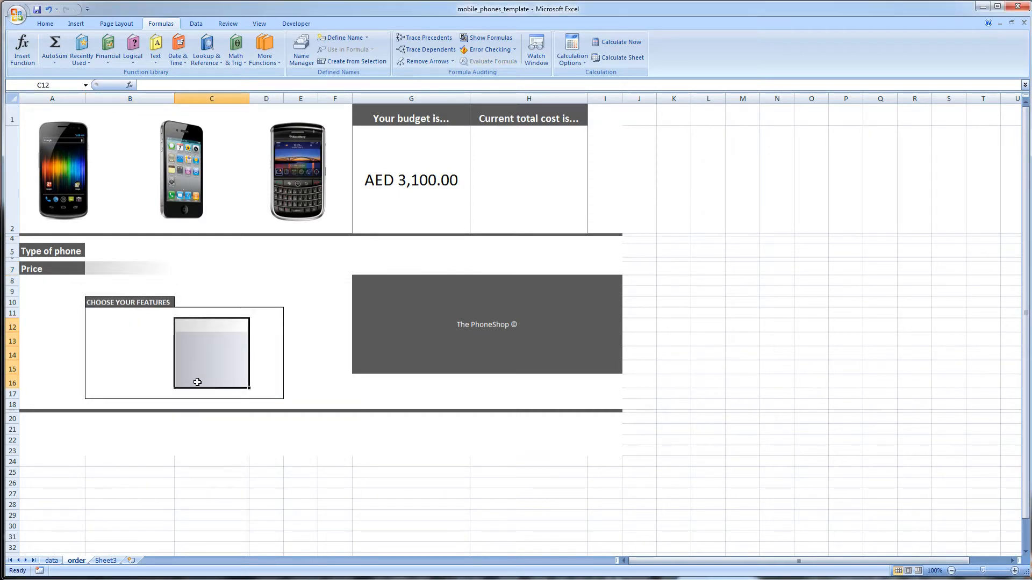
{"action": "right_click", "coordinate": [198, 382]}
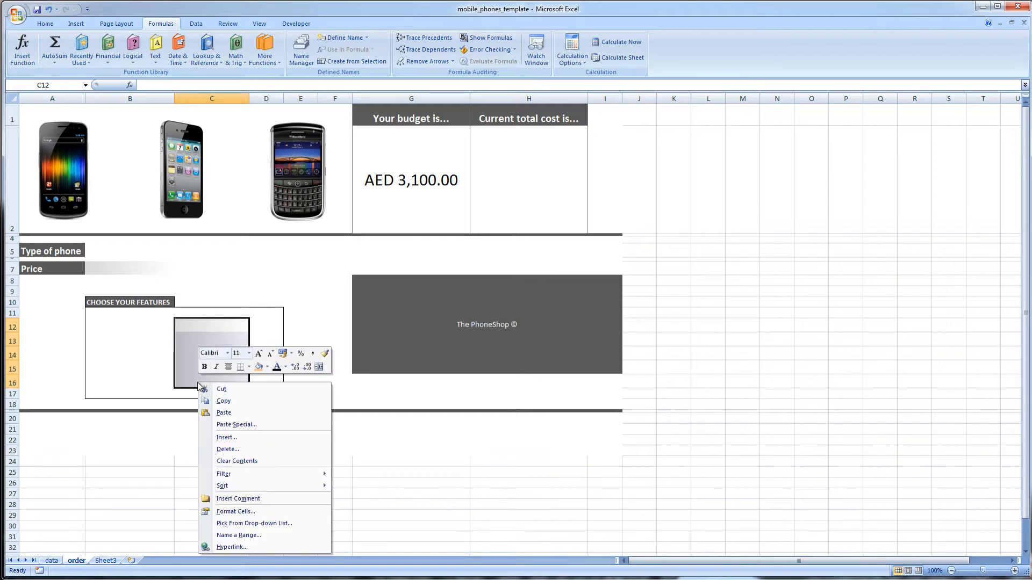
{"action": "left_click", "coordinate": [235, 512]}
{"action": "left_click", "coordinate": [119, 442]}
{"action": "left_click", "coordinate": [223, 465]}
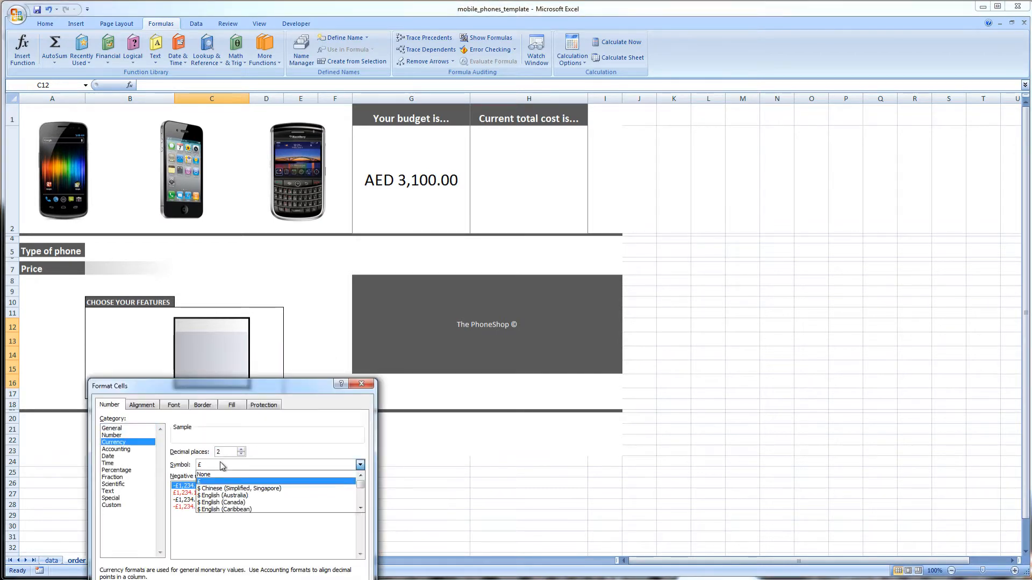
{"action": "key", "text": "a"}
{"action": "key", "text": "a"}
{"action": "key", "text": "Return"}
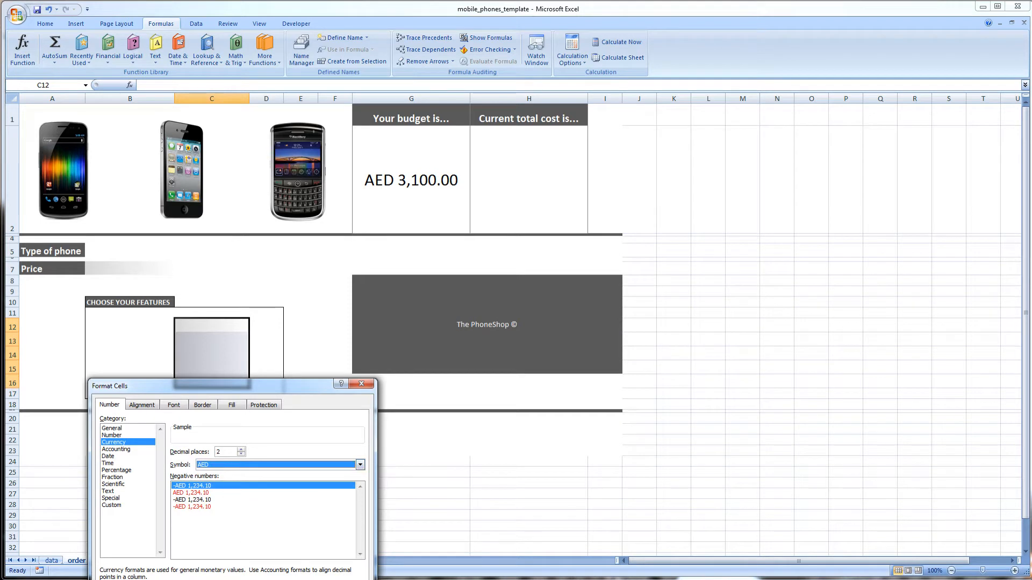
{"action": "key", "text": "Return"}
{"action": "left_click", "coordinate": [330, 357]}
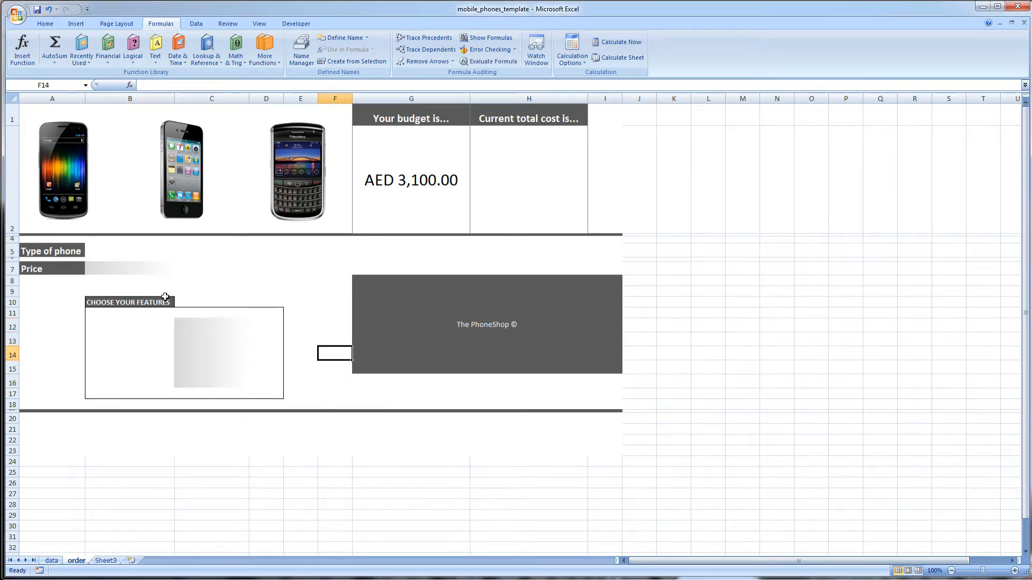
{"action": "left_click", "coordinate": [146, 269]}
{"action": "left_click", "coordinate": [207, 341]}
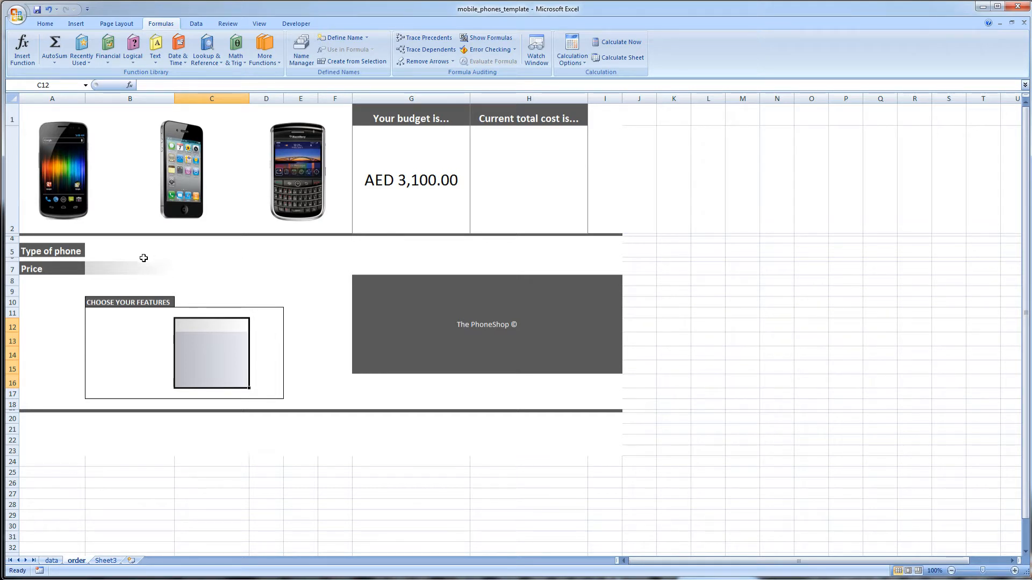
- Check in the Excel options that "Show Developer tab in the Ribbon" is enabled
{"action": "left_click", "coordinate": [100, 248]}
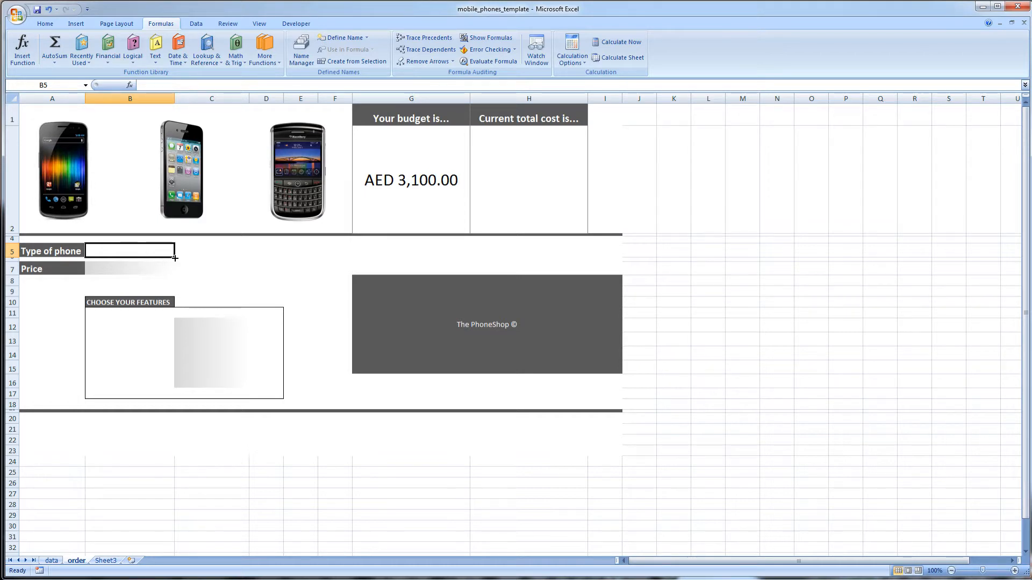
{"action": "left_click", "coordinate": [296, 24]}
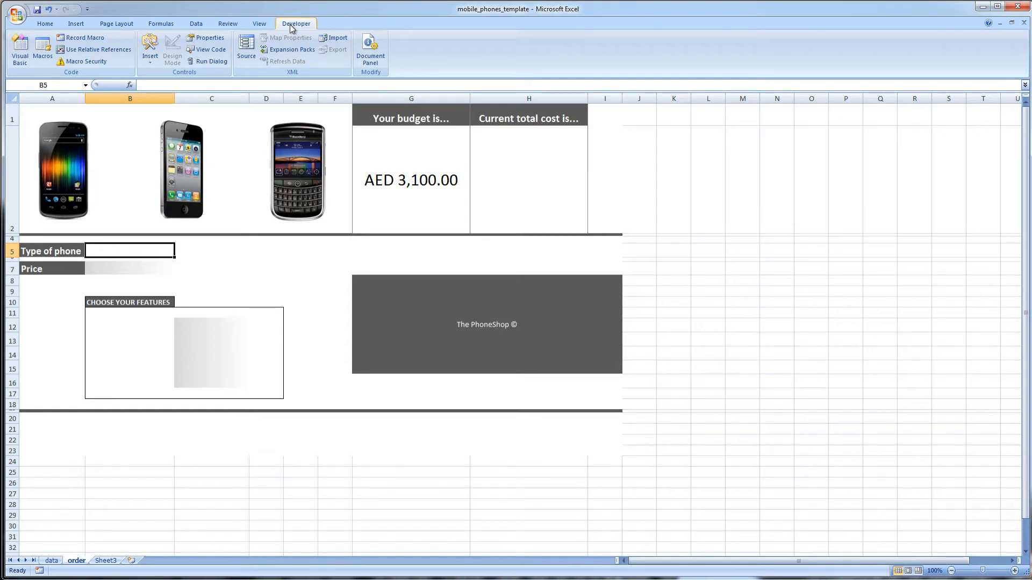
{"action": "left_click", "coordinate": [18, 16]}
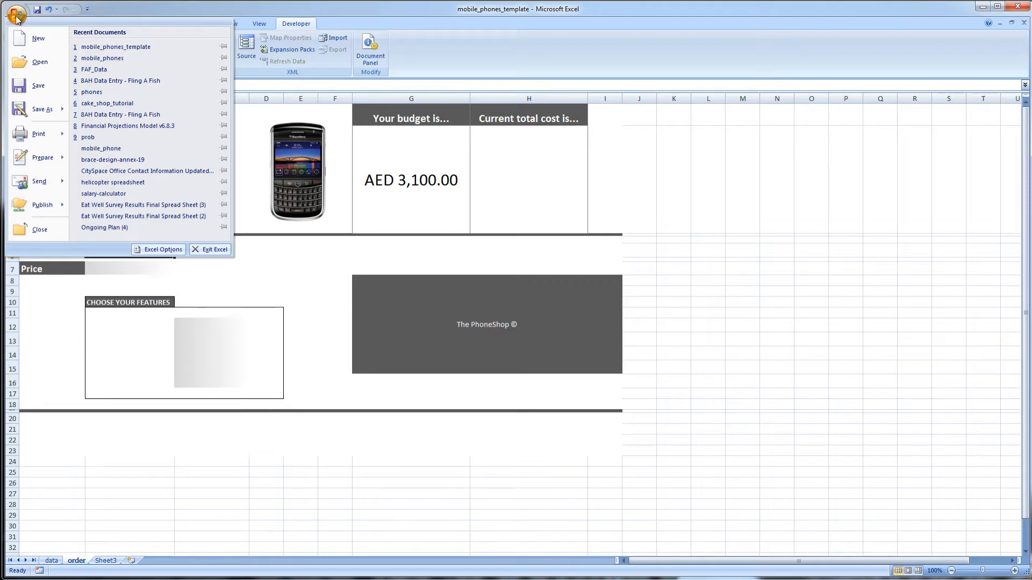
{"action": "left_click", "coordinate": [158, 250]}
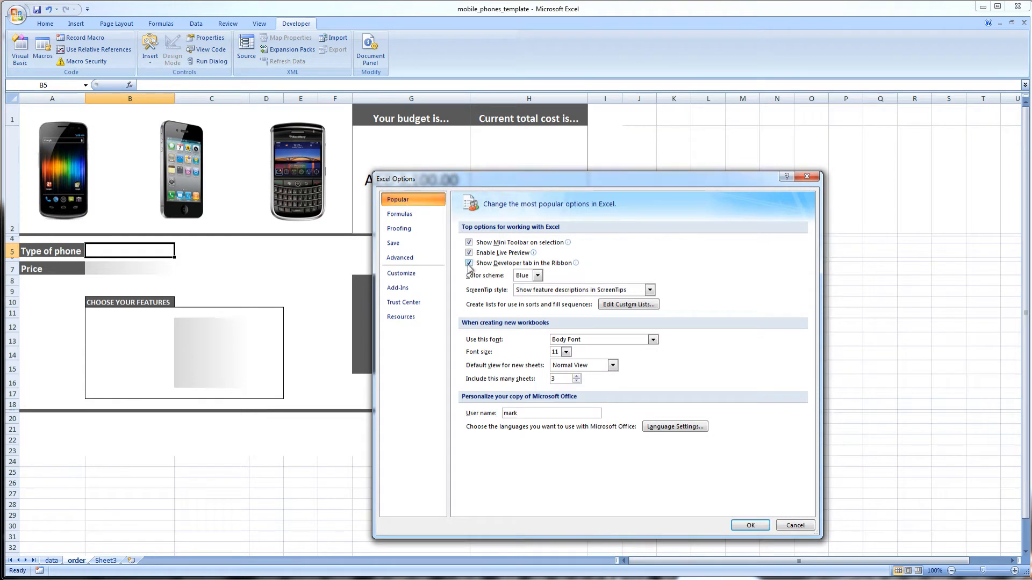
{"action": "left_click", "coordinate": [469, 264]}
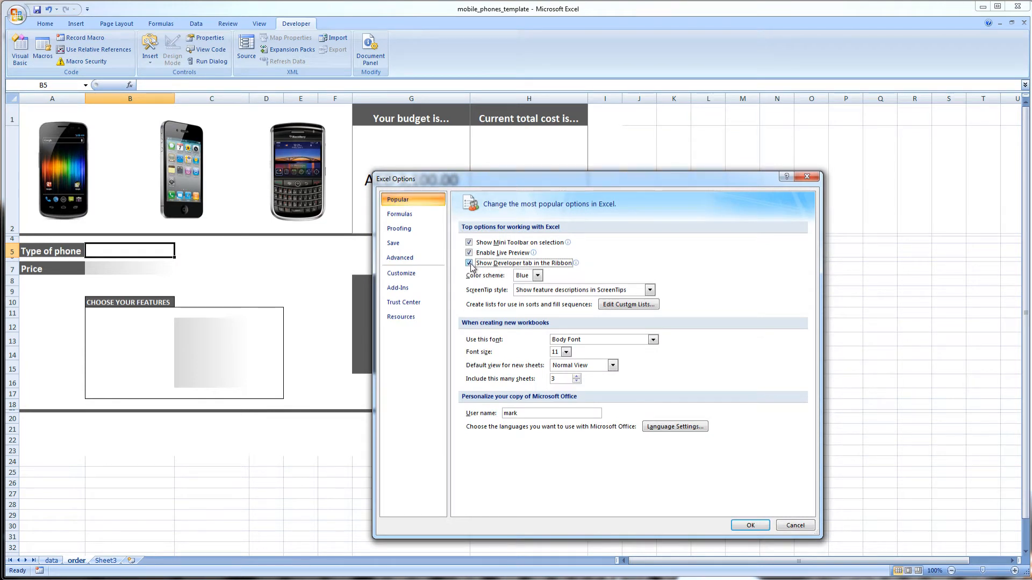
{"action": "left_click", "coordinate": [740, 525]}
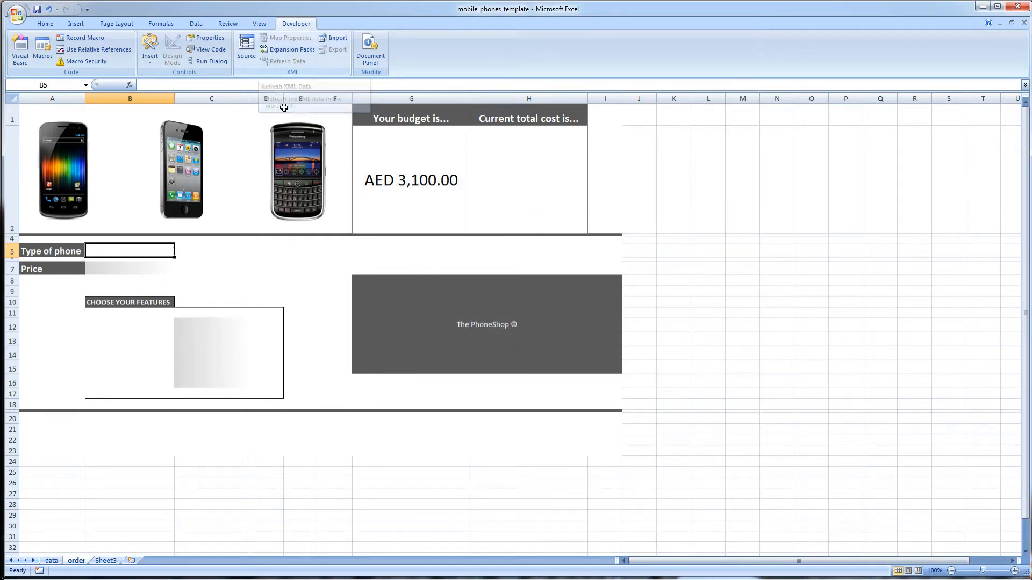
- Insert a form-control combo box in cell B5, beside the Type of phone label
{"action": "left_click", "coordinate": [158, 52]}
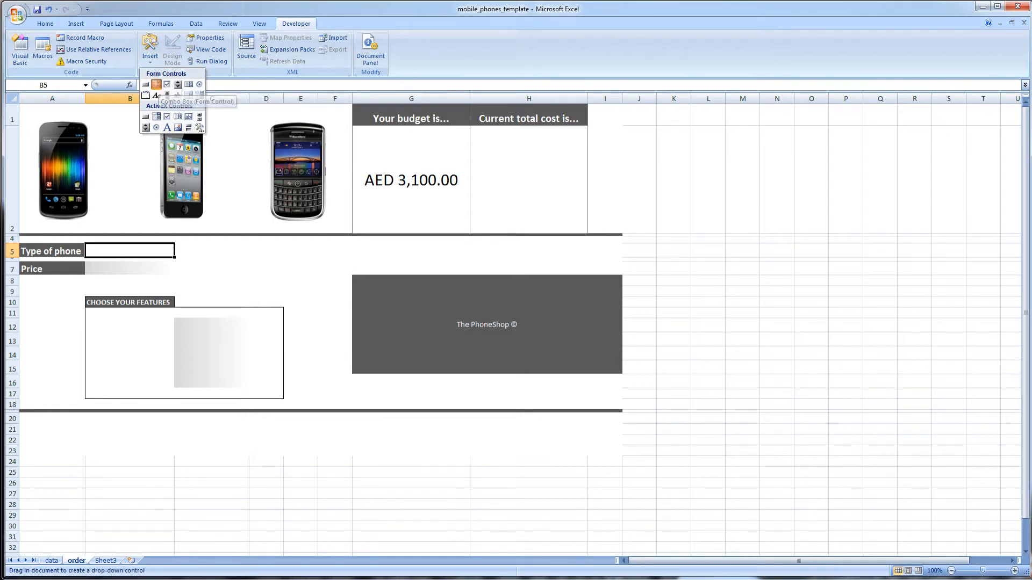
{"action": "left_click", "coordinate": [157, 85]}
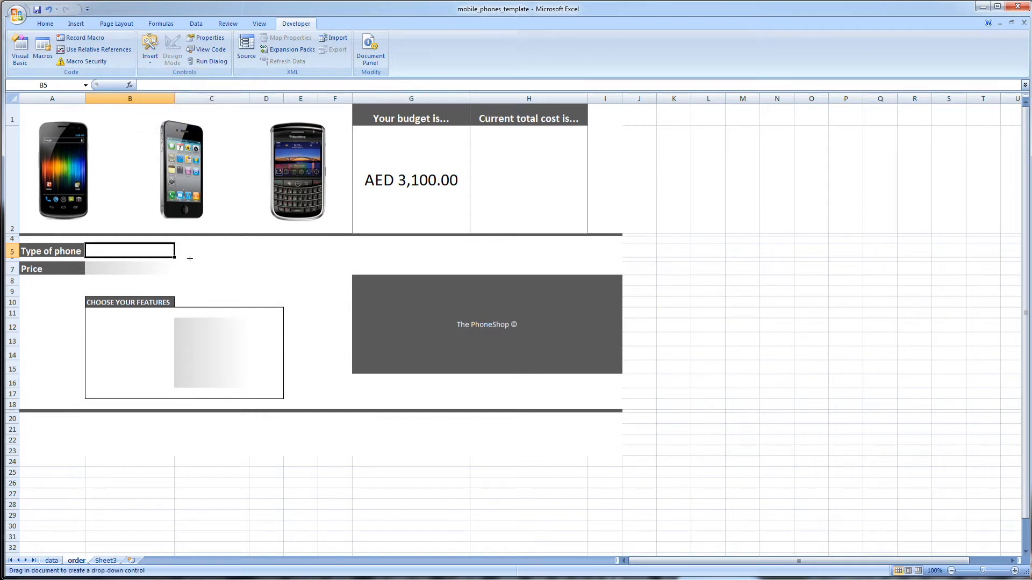
{"action": "mouse_move", "coordinate": [178, 244]}
{"action": "left_mouse_down"}
{"action": "mouse_move", "coordinate": [230, 255]}
{"action": "mouse_move", "coordinate": [121, 252]}
{"action": "left_mouse_up"}
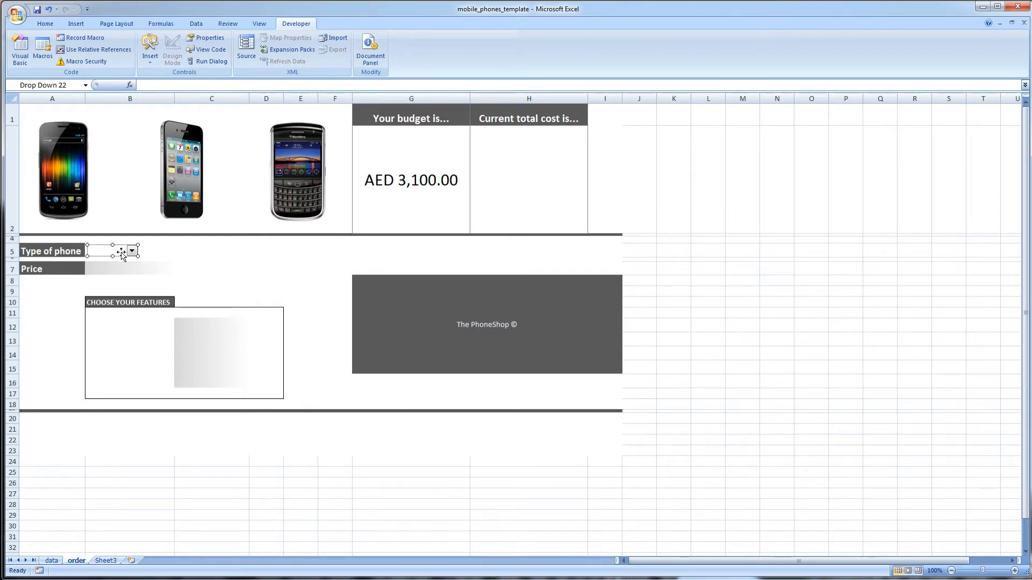
{"action": "right_click", "coordinate": [122, 252]}
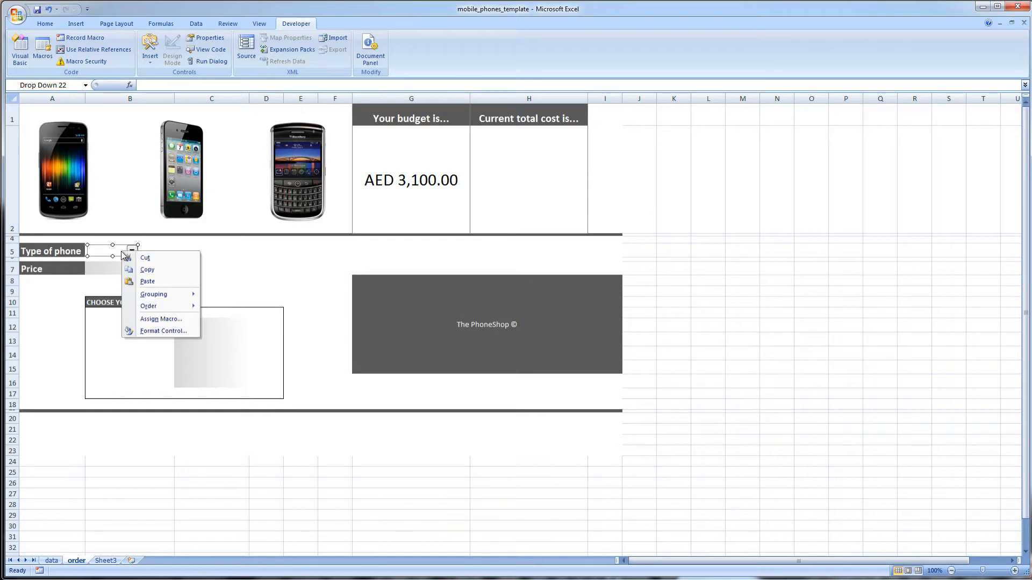
{"action": "left_click", "coordinate": [150, 331]}
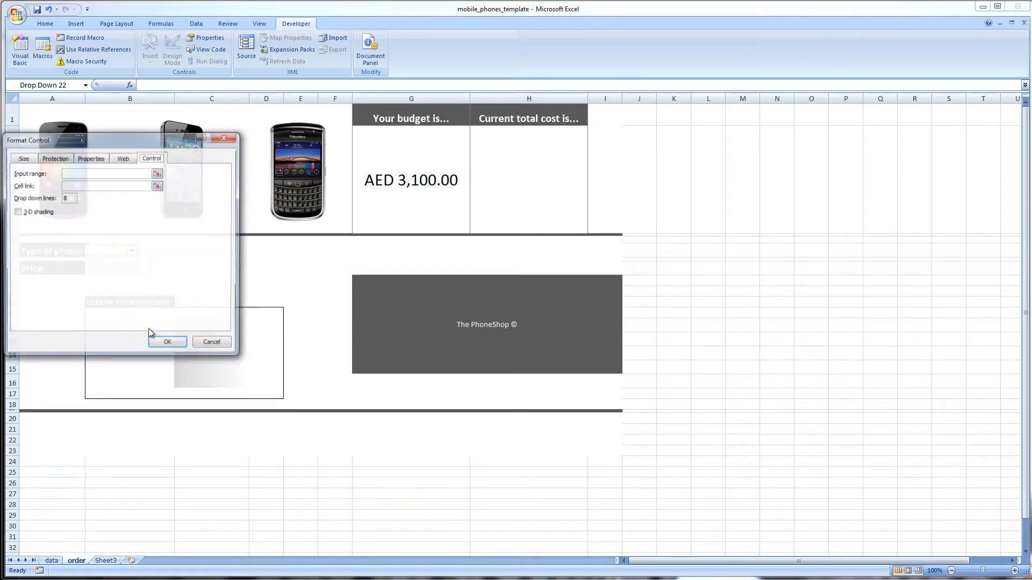
{"action": "left_click_drag", "start_coordinate": [158, 147], "coordinate": [385, 147]}
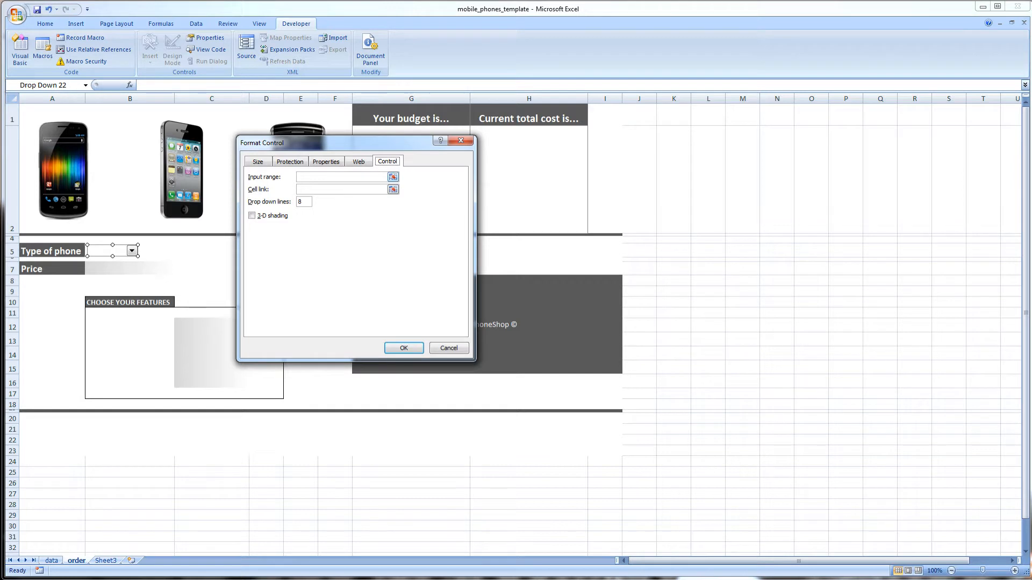
{"action": "left_click", "coordinate": [329, 177]}
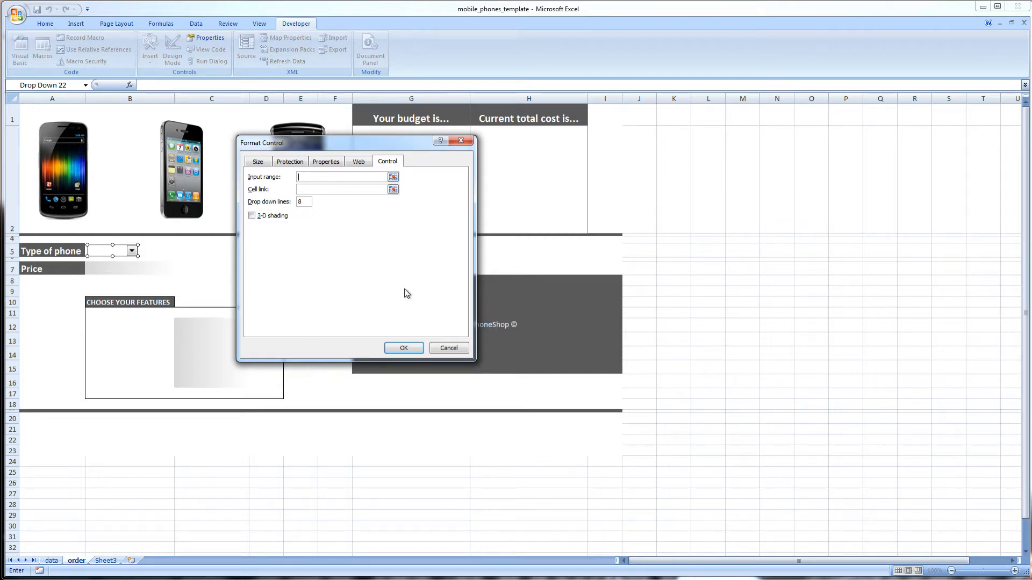
{"action": "left_click", "coordinate": [457, 352]}
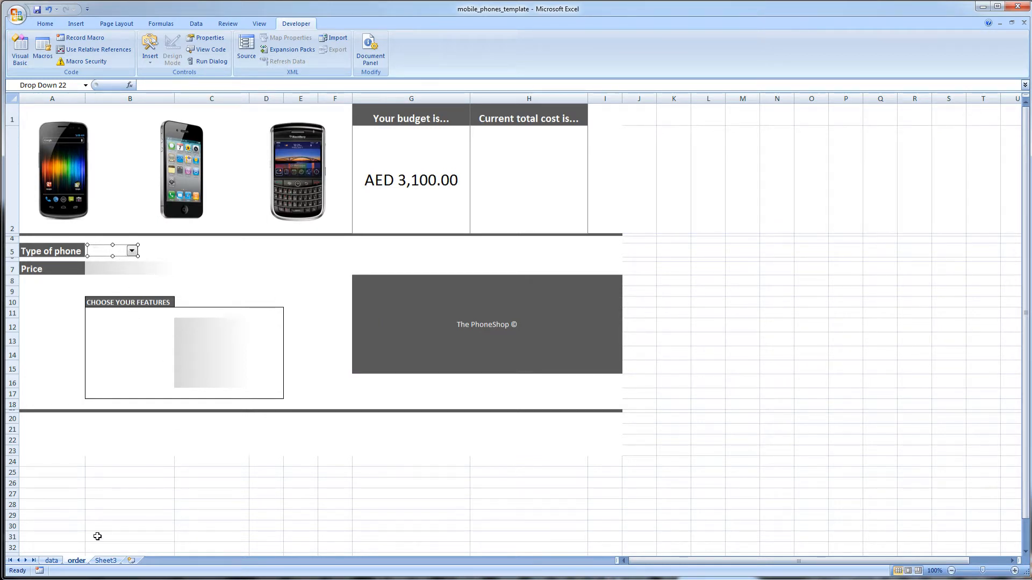
- Enter the phone names Nexus, iPhone and Blackberry in cells B2:B4 of the data sheet
{"action": "left_click", "coordinate": [56, 561]}
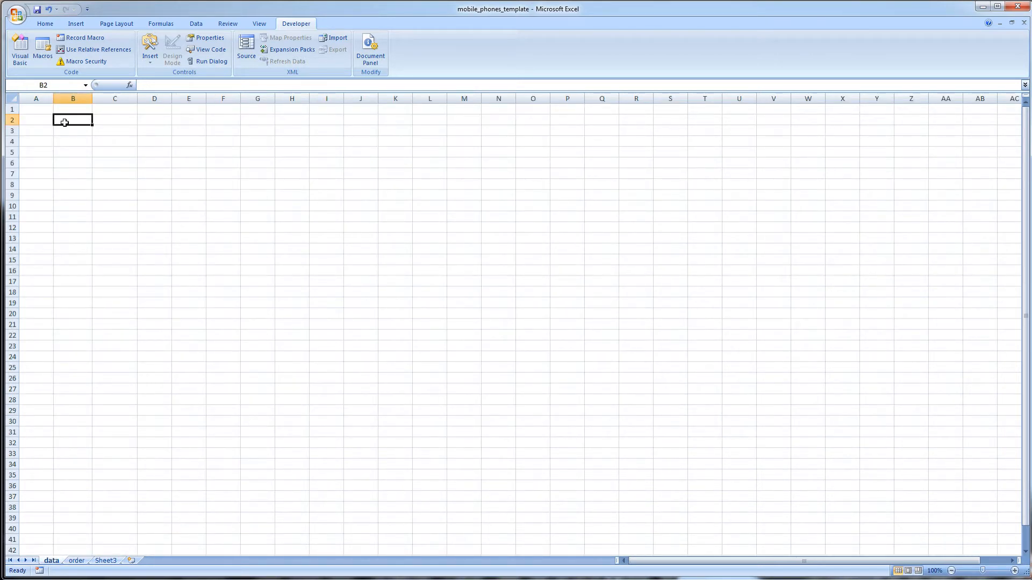
{"action": "type", "text": "Nexus"}
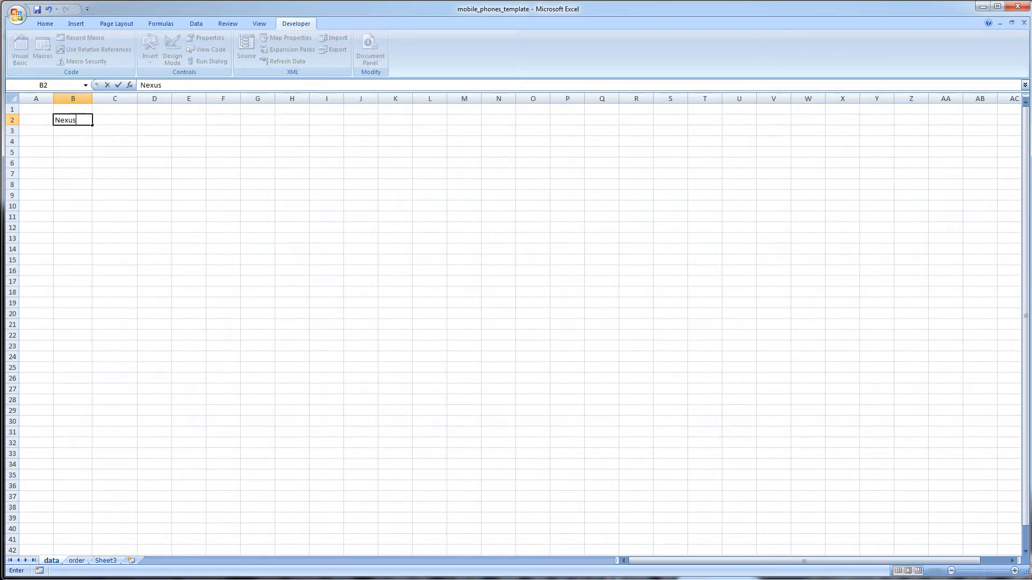
{"action": "key", "text": "Return"}
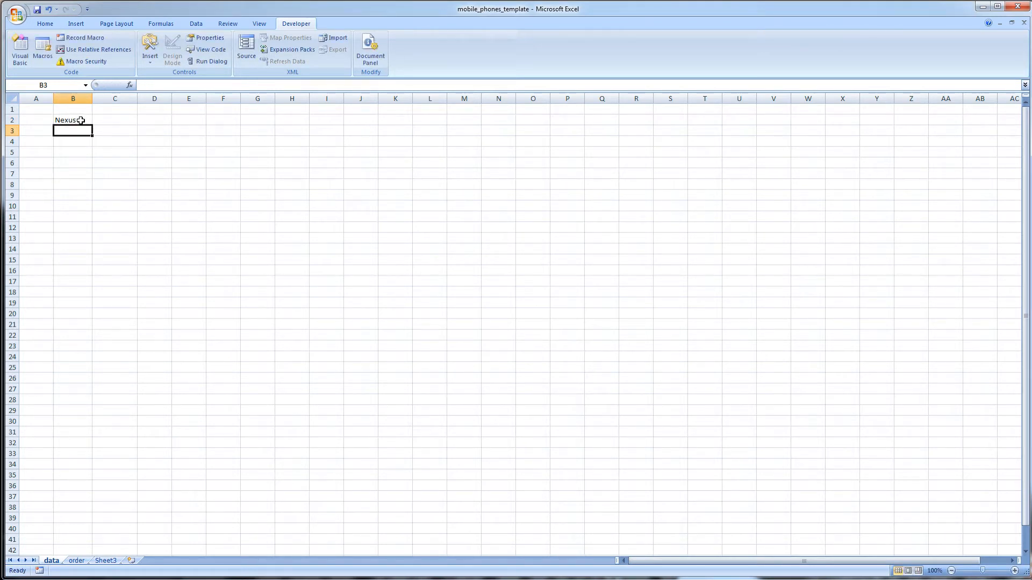
{"action": "type", "text": "iPhone"}
{"action": "key", "text": "Return"}
{"action": "type", "text": "Bla"}
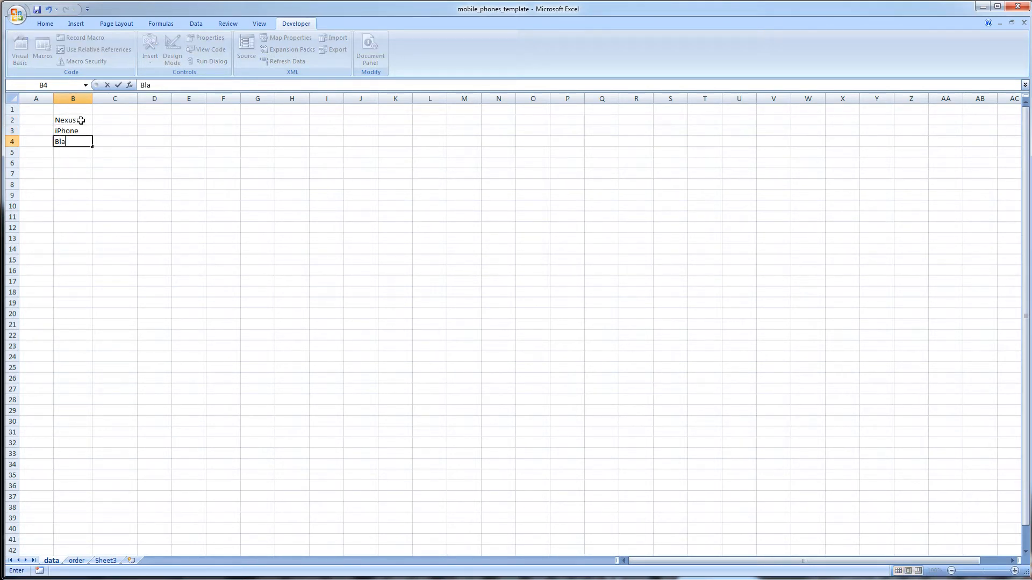
{"action": "type", "text": "ckberry"}
{"action": "left_click", "coordinate": [127, 186]}
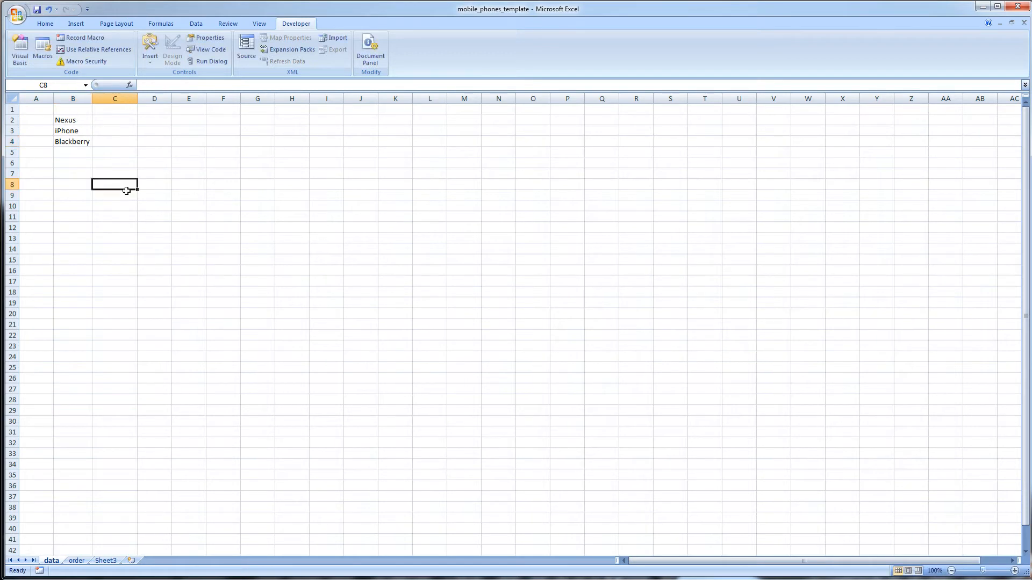
- Set the input range of the order sheet's combo box to the phone names in data!$B$2:$B$4
{"action": "left_click", "coordinate": [77, 560]}
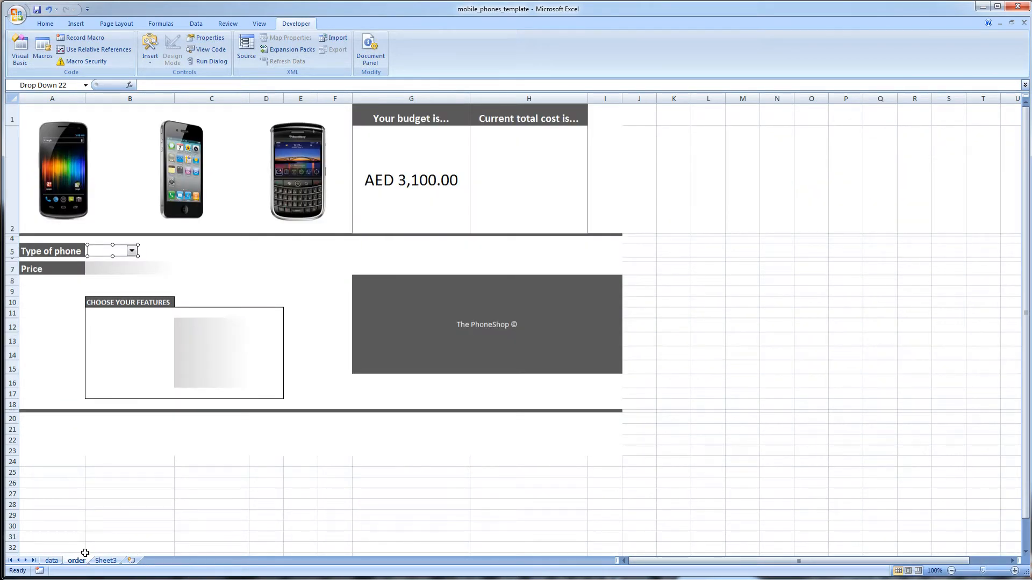
{"action": "right_click", "coordinate": [107, 256]}
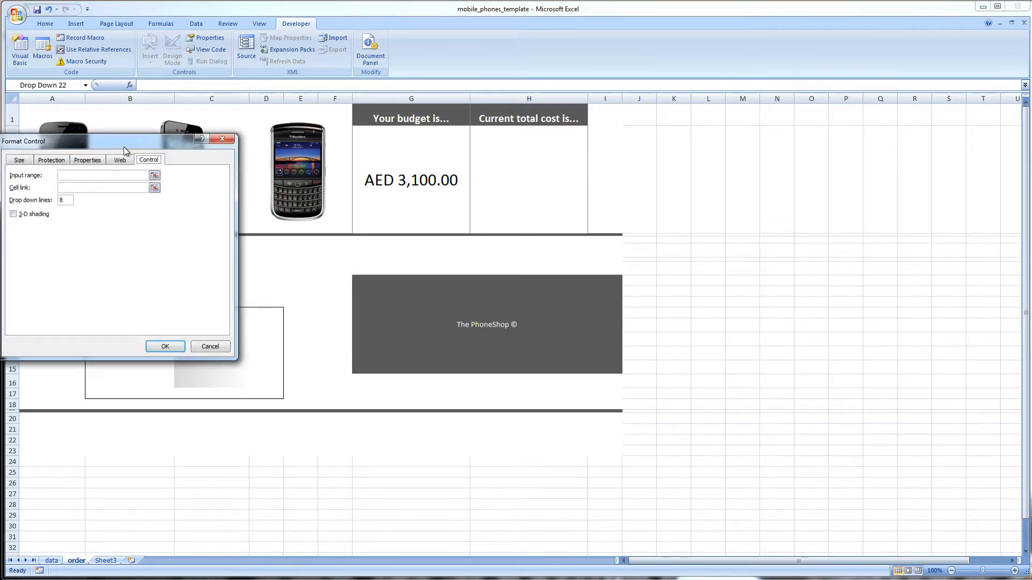
{"action": "left_click_drag", "start_coordinate": [124, 147], "coordinate": [340, 185]}
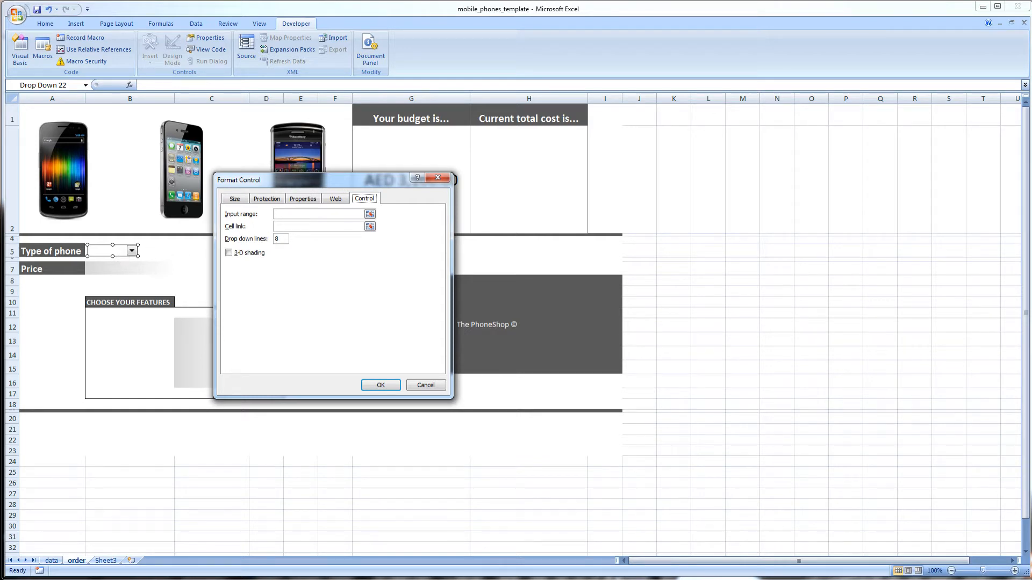
{"action": "left_click", "coordinate": [298, 215]}
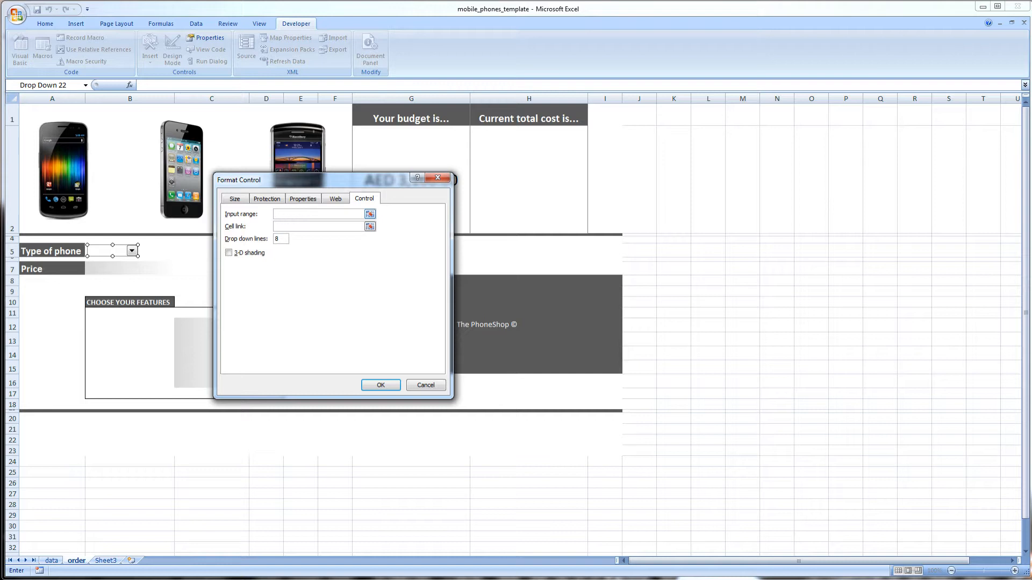
{"action": "left_click", "coordinate": [51, 561]}
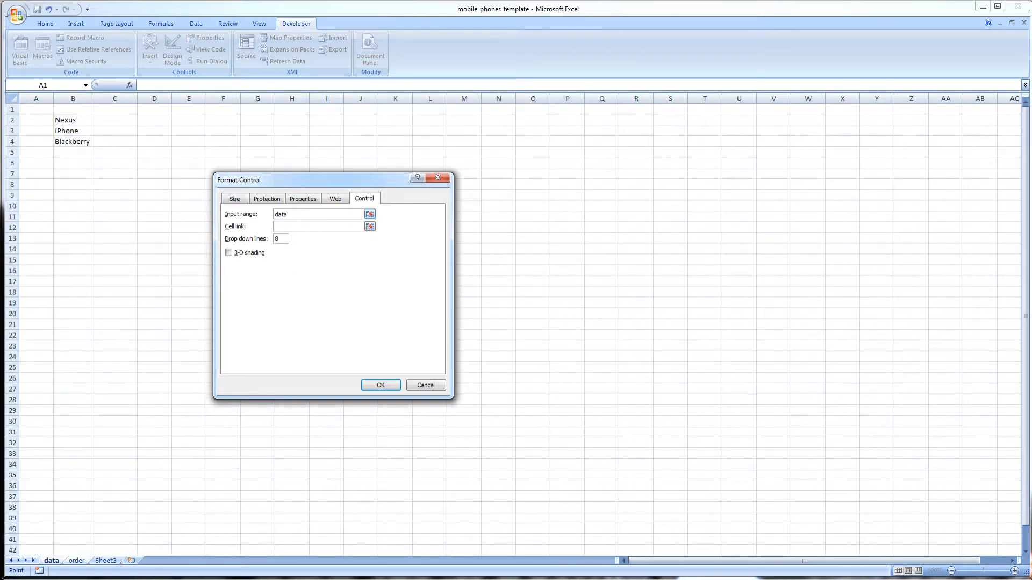
{"action": "left_click_drag", "start_coordinate": [67, 119], "coordinate": [70, 148]}
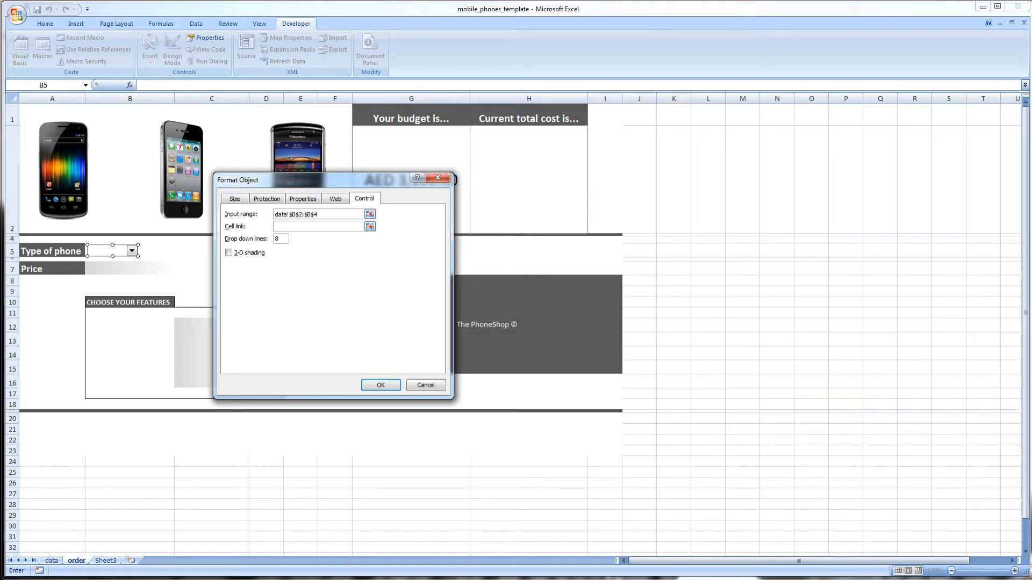
{"action": "left_click_drag", "start_coordinate": [321, 215], "coordinate": [273, 216]}
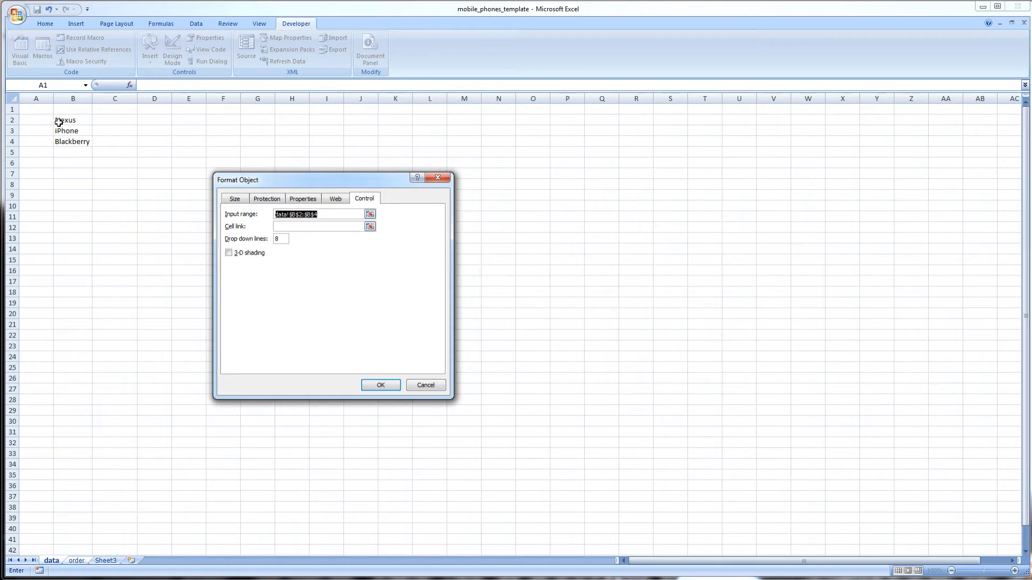
{"action": "left_click", "coordinate": [77, 560]}
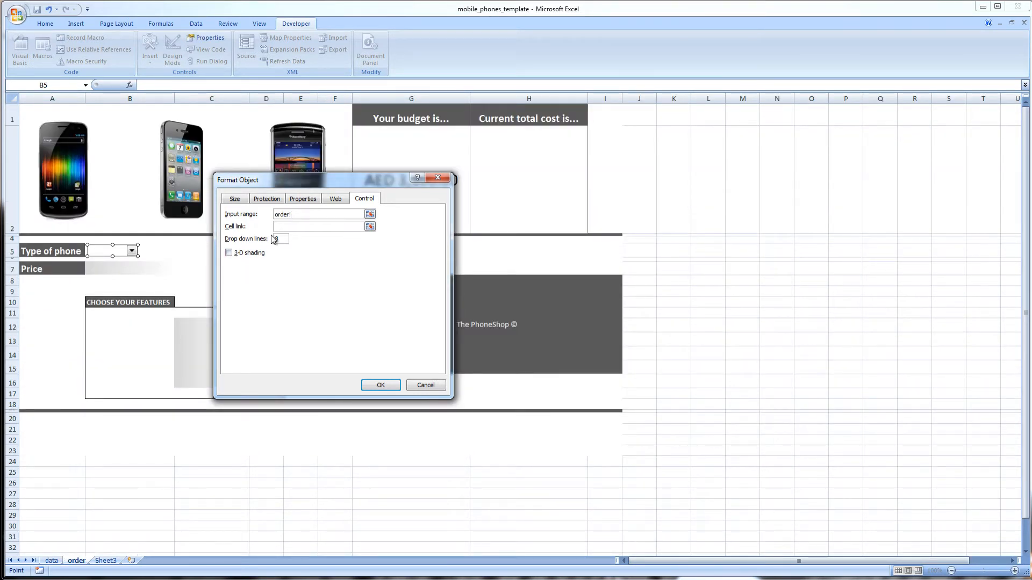
{"action": "left_click", "coordinate": [51, 561]}
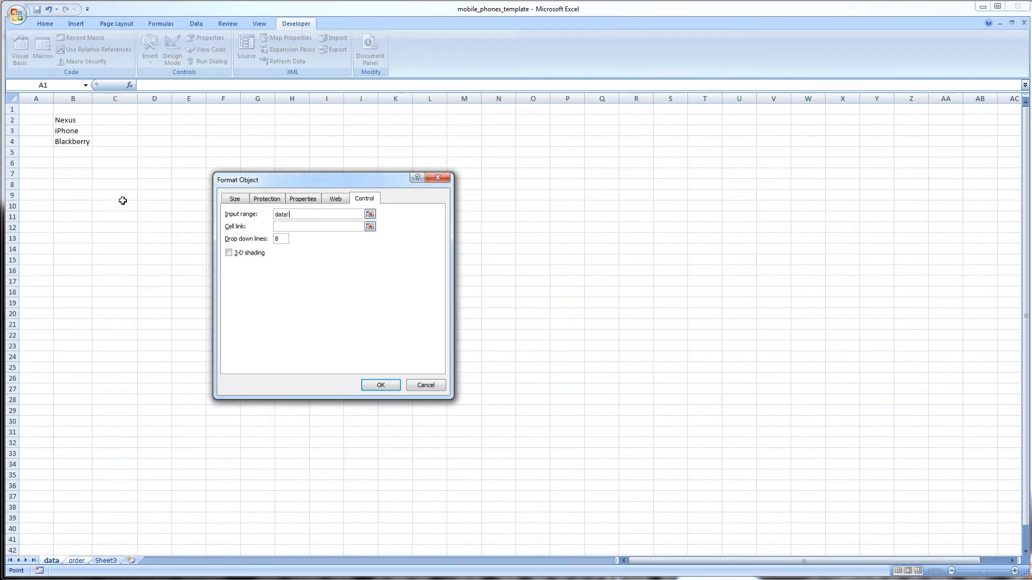
{"action": "left_click_drag", "start_coordinate": [65, 119], "coordinate": [66, 140]}
- Link the combo box to cell $B$5, set its drop down lines to 3 and apply the control settings
{"action": "left_click", "coordinate": [312, 226]}
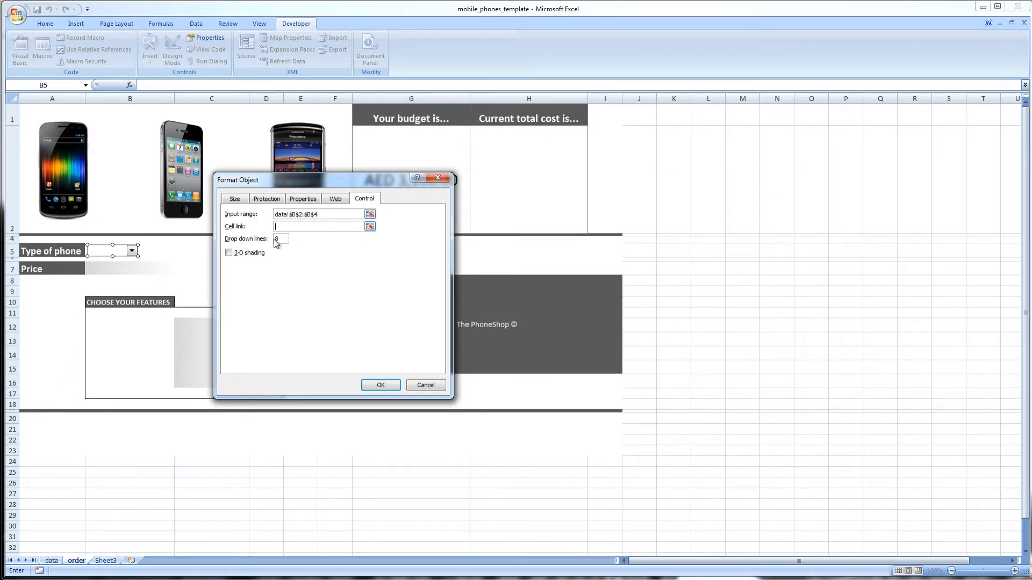
{"action": "left_click", "coordinate": [146, 250]}
{"action": "left_click_drag", "start_coordinate": [286, 240], "coordinate": [258, 241]}
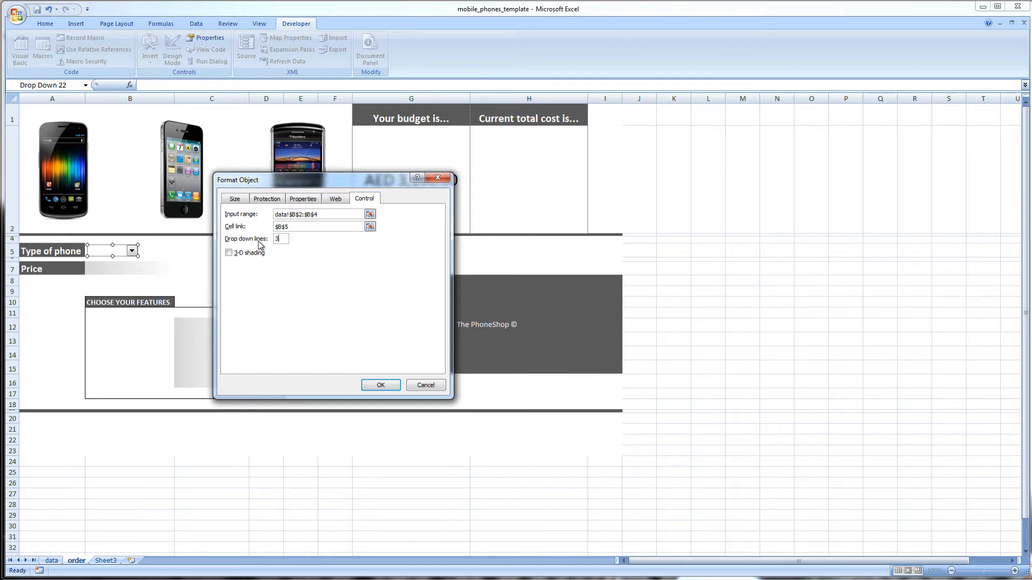
{"action": "left_click", "coordinate": [385, 386]}
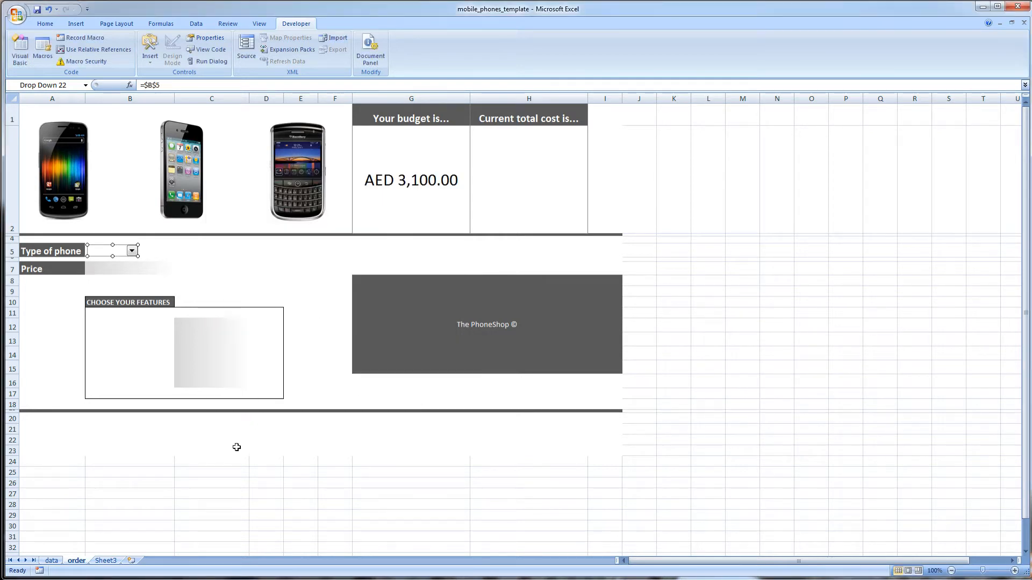
- Test the combo box with Nexus, iPhone and Blackberry, comparing linked cell B5 with the phone list on the data sheet
{"action": "left_click", "coordinate": [143, 472]}
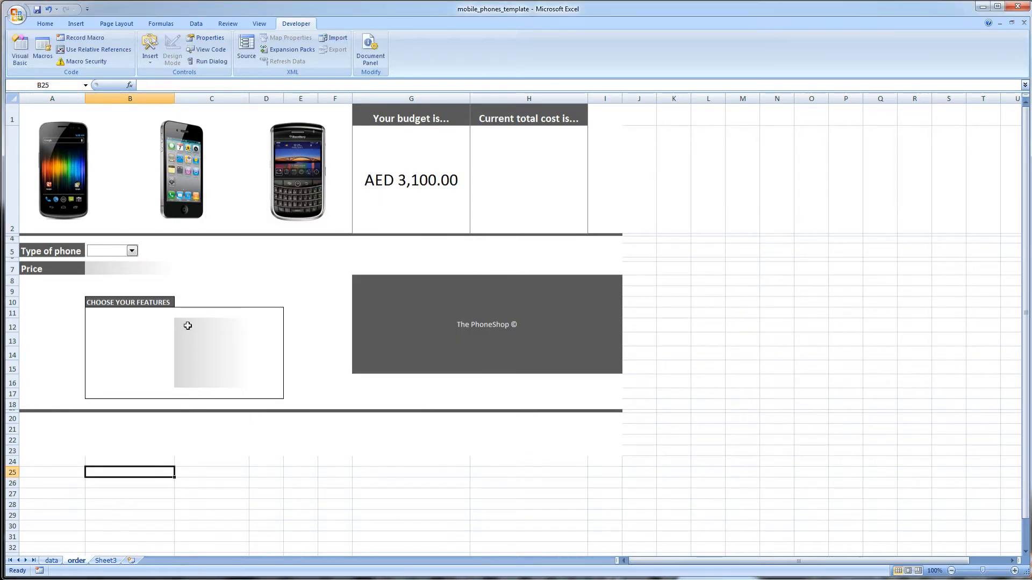
{"action": "left_click", "coordinate": [131, 251]}
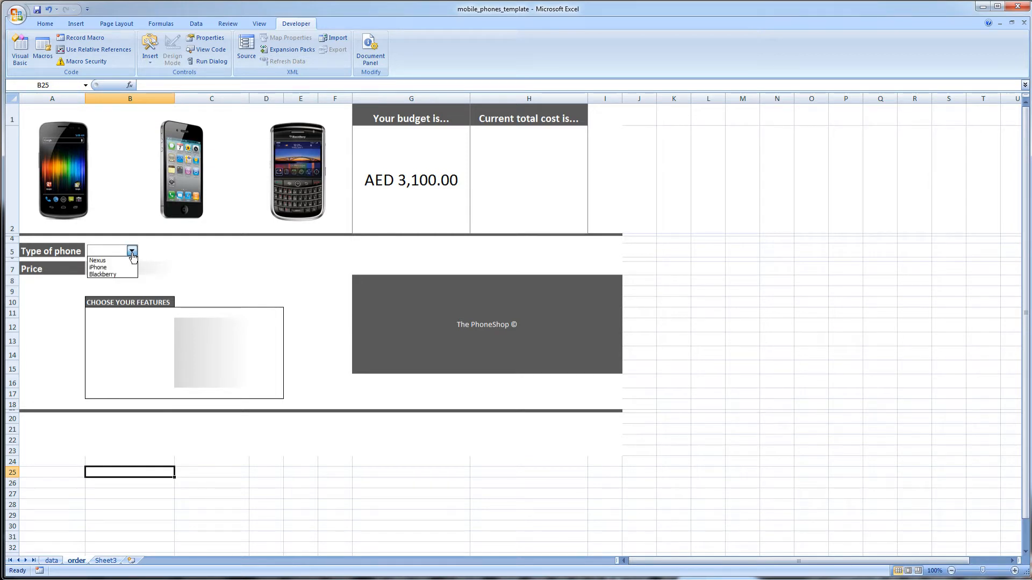
{"action": "left_click", "coordinate": [103, 262]}
{"action": "left_click", "coordinate": [148, 252]}
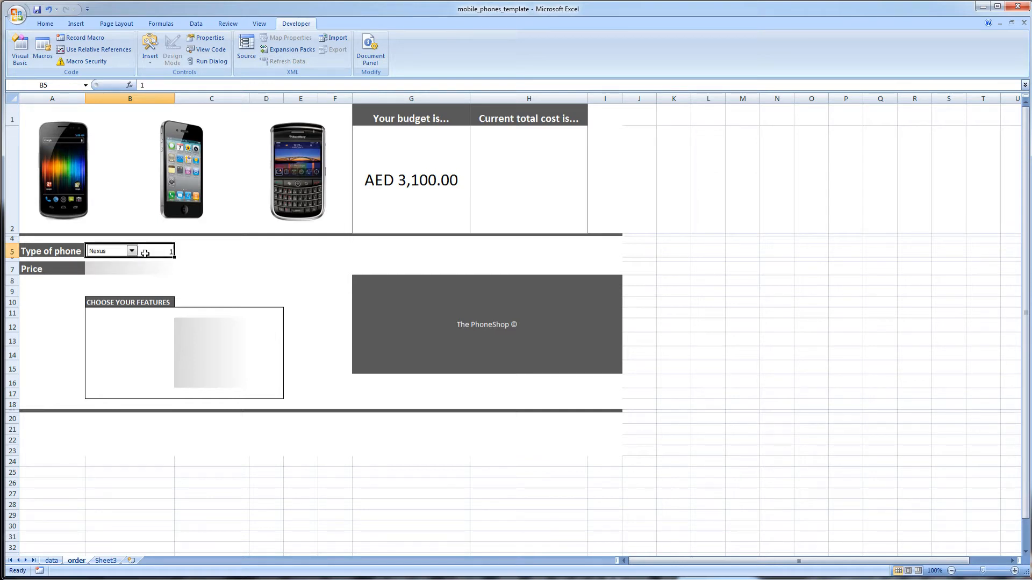
{"action": "left_click", "coordinate": [131, 251]}
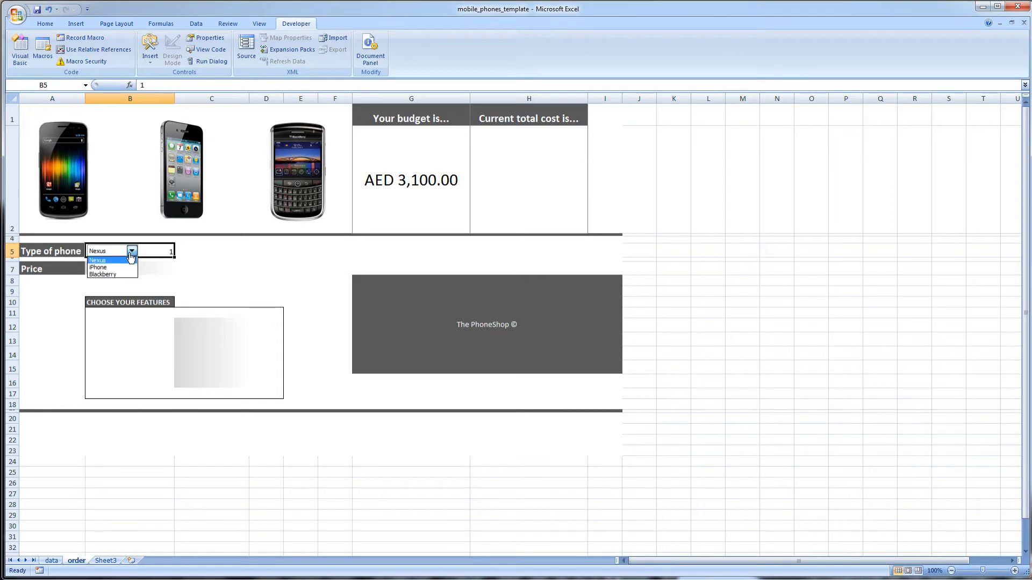
{"action": "left_click", "coordinate": [123, 268]}
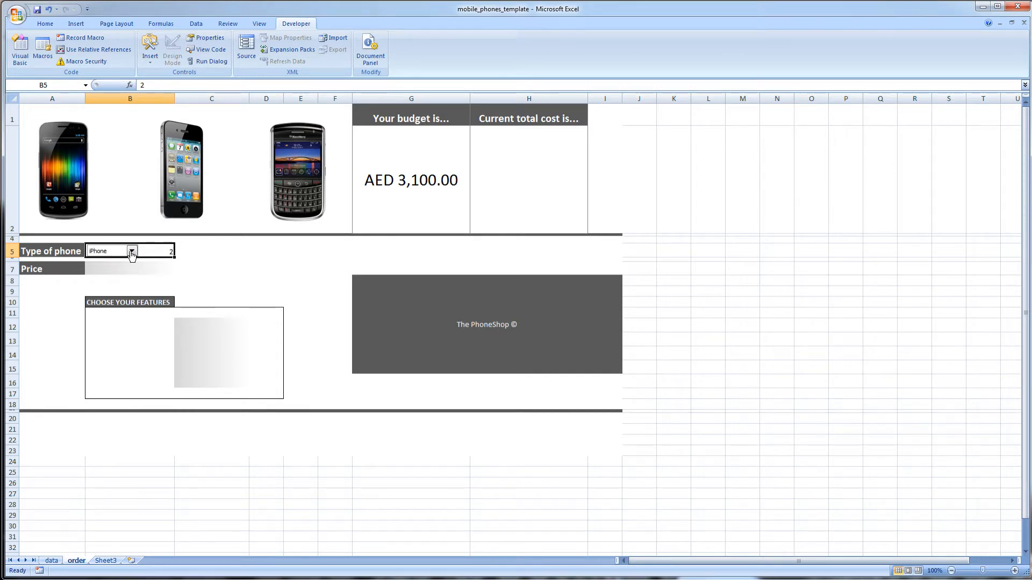
{"action": "left_click", "coordinate": [132, 251]}
{"action": "left_click", "coordinate": [116, 274]}
{"action": "left_click", "coordinate": [52, 561]}
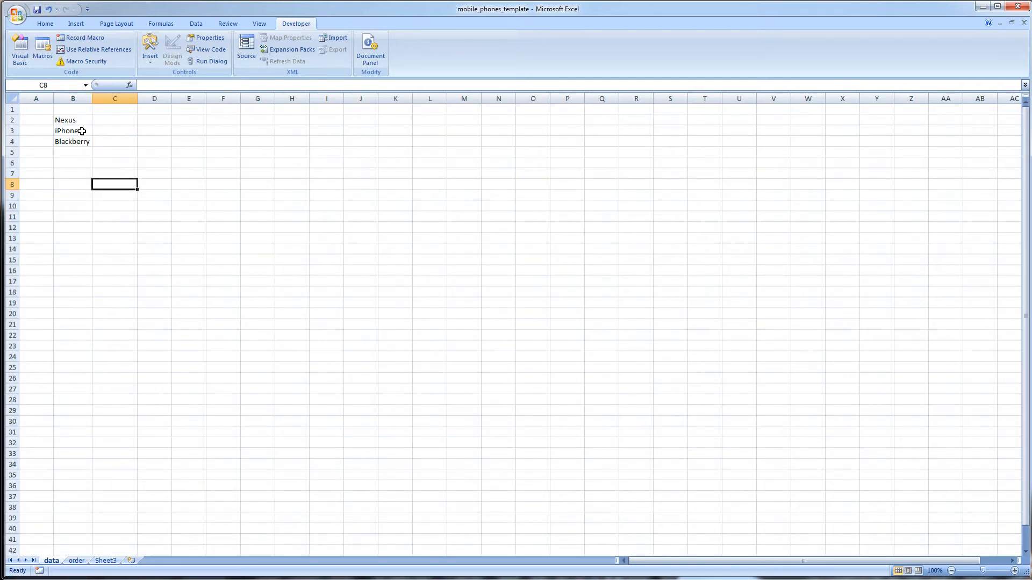
{"action": "left_click", "coordinate": [76, 560]}
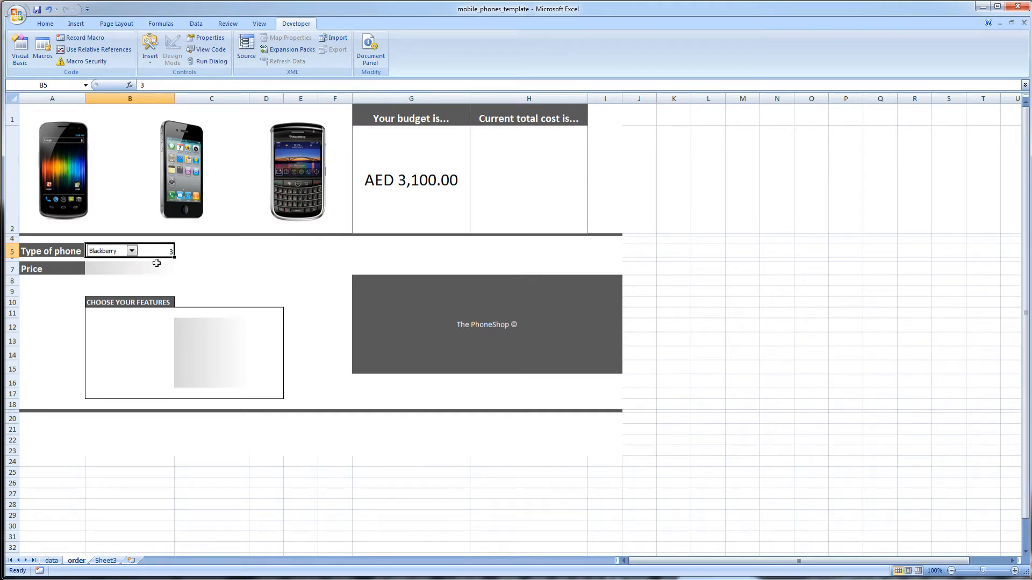
- Choose iPhone as the type of phone in the combo box
{"action": "left_click", "coordinate": [103, 252]}
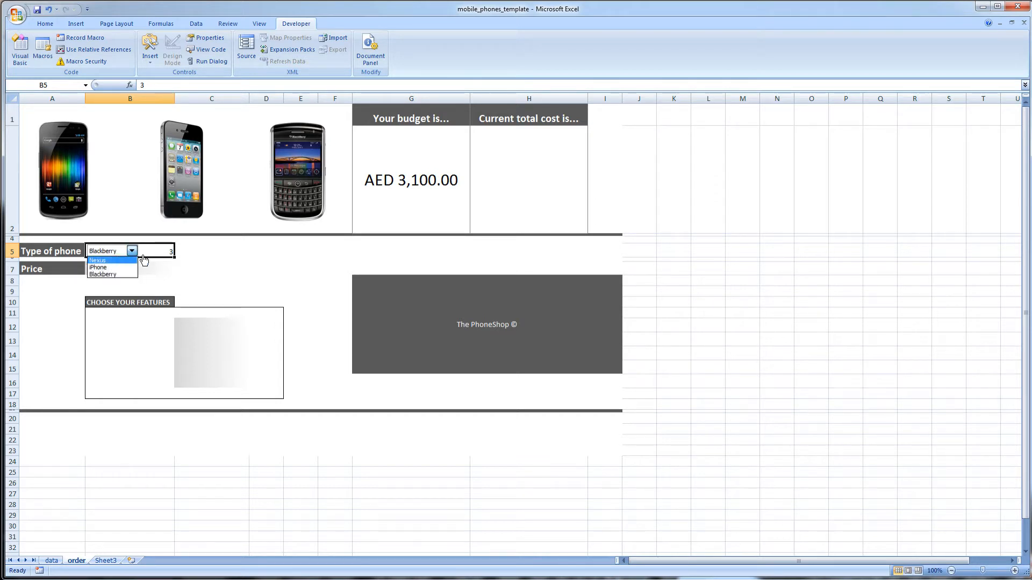
{"action": "left_click", "coordinate": [164, 270]}
{"action": "left_click", "coordinate": [130, 254]}
{"action": "left_click", "coordinate": [100, 267]}
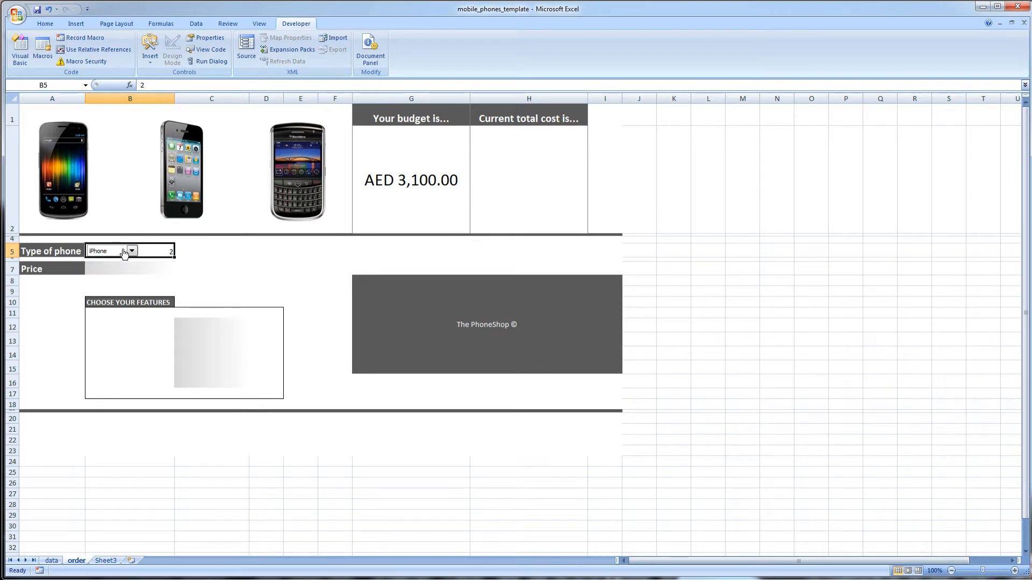
{"action": "left_click", "coordinate": [113, 251]}
{"action": "left_click", "coordinate": [184, 262]}
- Widen the combo box to the full width of cell B5 so it covers the linked cell's number
{"action": "right_click", "coordinate": [105, 255]}
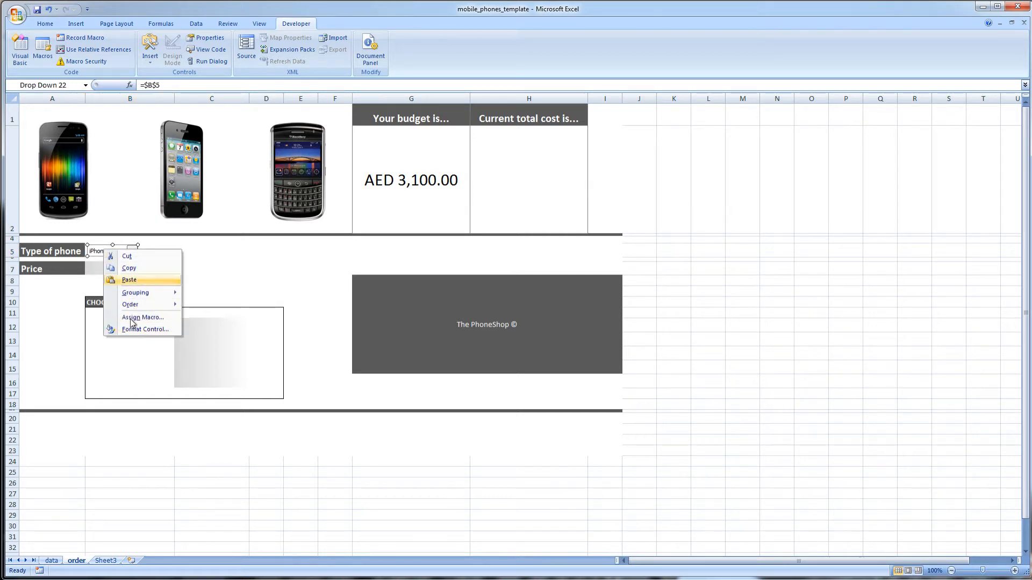
{"action": "right_click", "coordinate": [97, 251]}
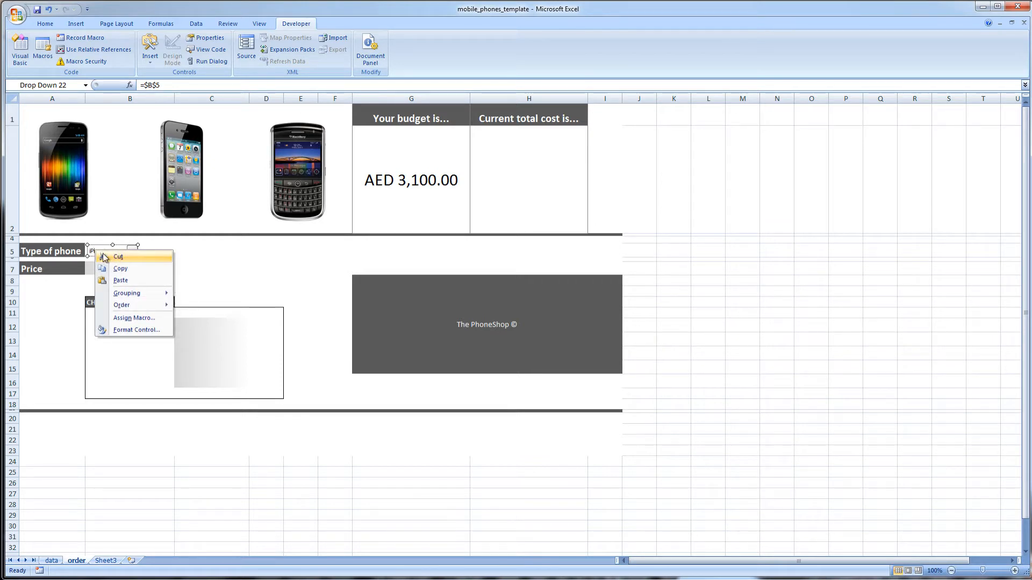
{"action": "key", "text": "Escape"}
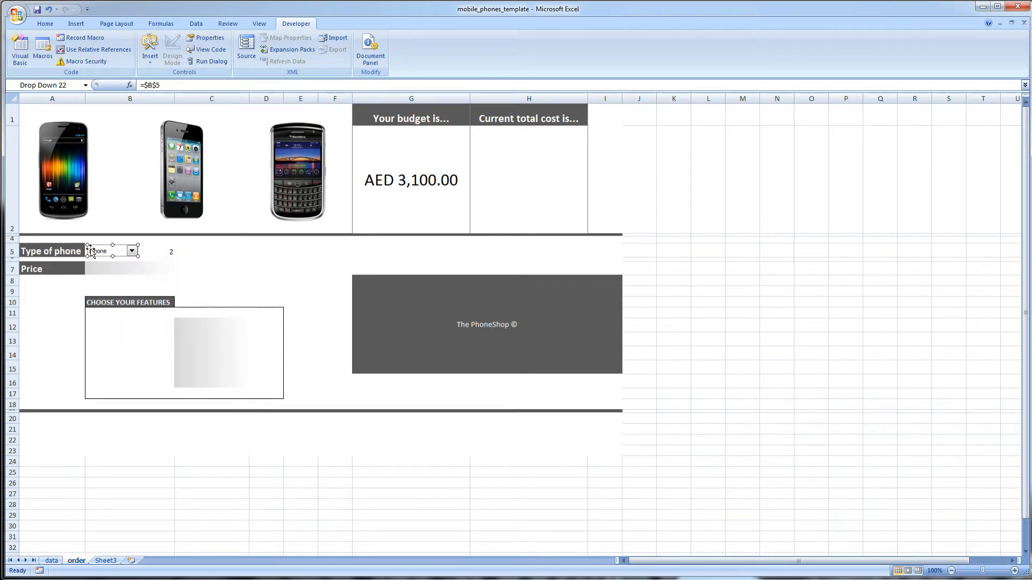
{"action": "left_click_drag", "start_coordinate": [140, 256], "coordinate": [174, 256]}
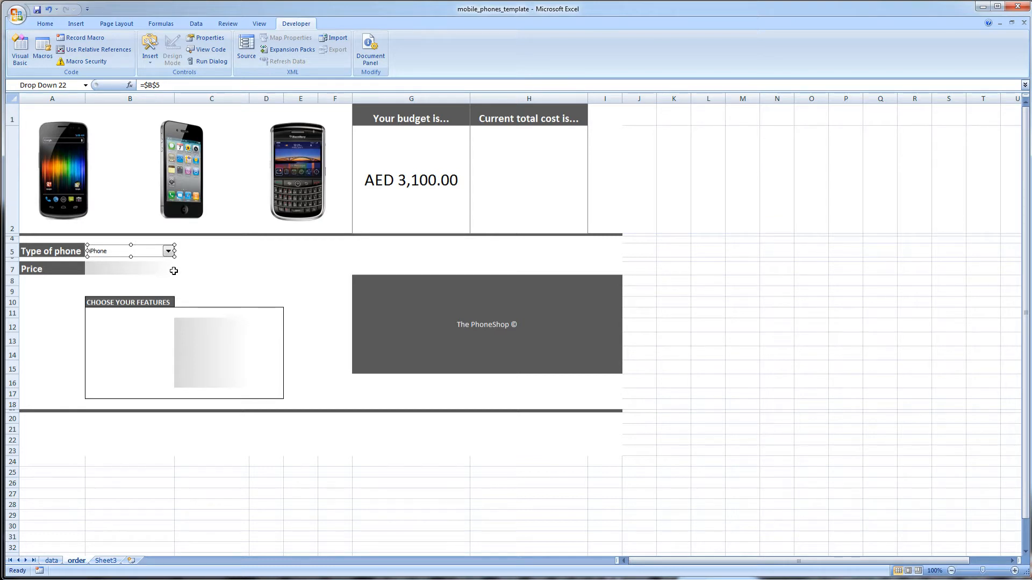
- Test the type of phone combo box by choosing Nexus and then Blackberry
{"action": "left_click", "coordinate": [245, 259]}
{"action": "left_click", "coordinate": [169, 251]}
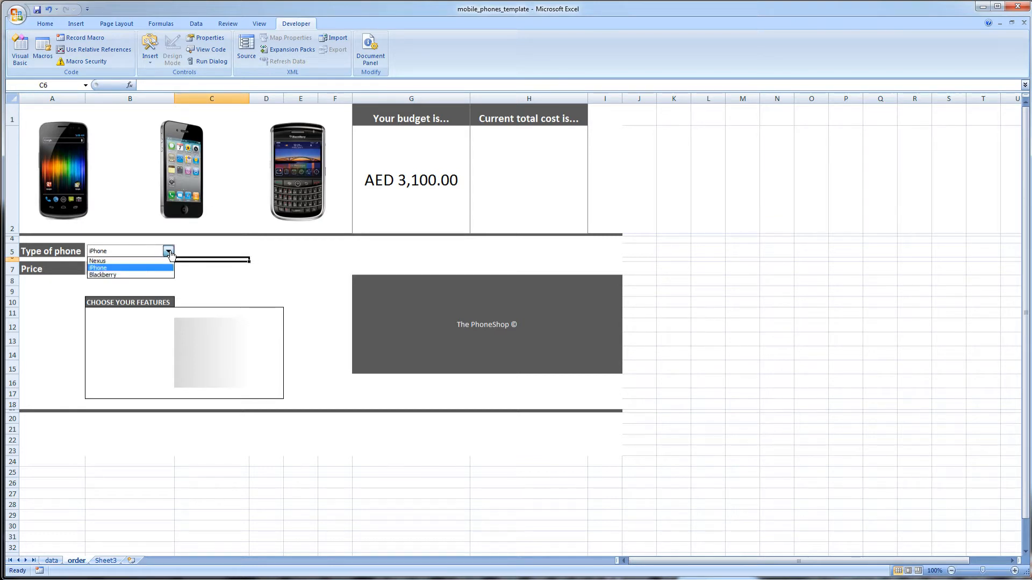
{"action": "left_click", "coordinate": [153, 261]}
{"action": "left_click", "coordinate": [231, 241]}
{"action": "left_click", "coordinate": [168, 253]}
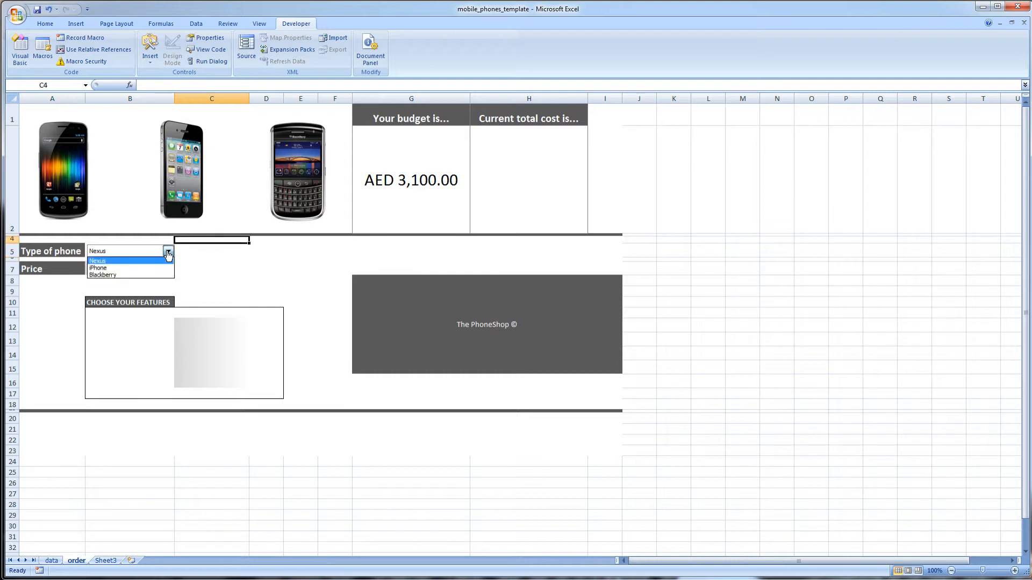
{"action": "left_click", "coordinate": [154, 275]}
{"action": "left_click", "coordinate": [221, 269]}
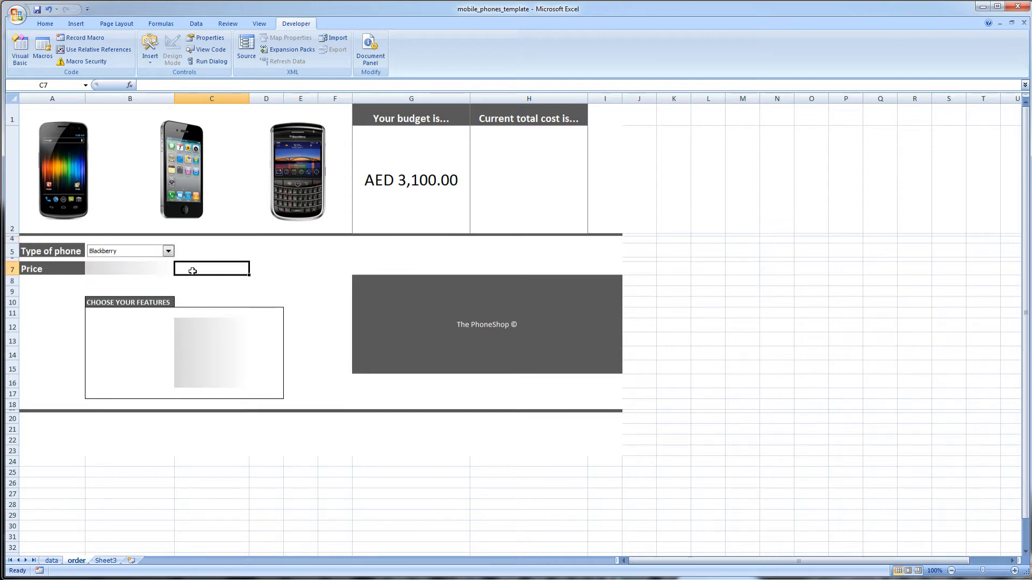
- Widen column B slightly so the linked cell's number shows beside the combo box
{"action": "left_click", "coordinate": [128, 269]}
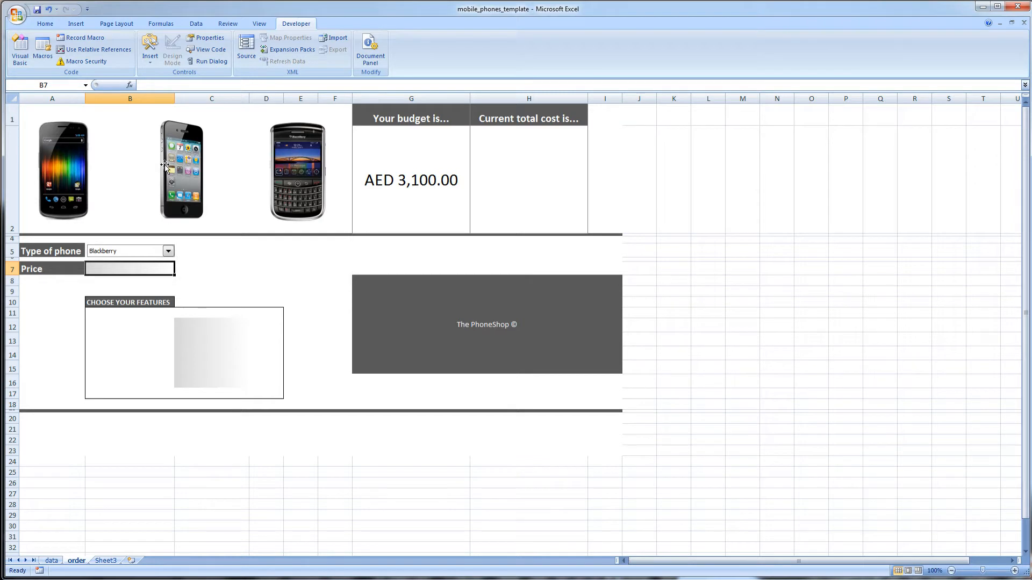
{"action": "left_click", "coordinate": [182, 96]}
{"action": "left_click_drag", "start_coordinate": [174, 98], "coordinate": [190, 98]}
{"action": "left_click", "coordinate": [140, 268]}
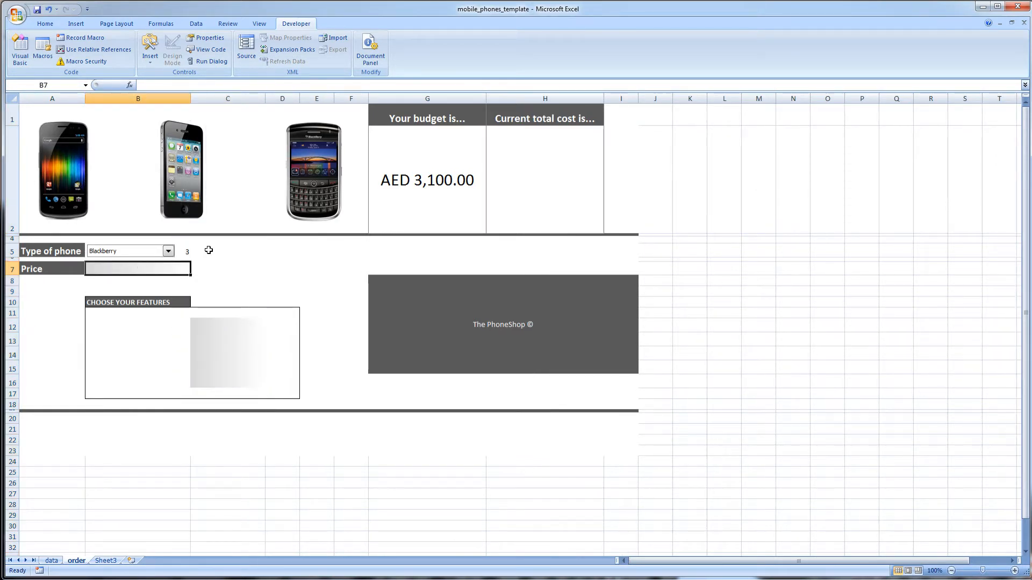
- Compare the number in linked cell B5 with the phone list on the data sheet and return to the order sheet's Price cell
{"action": "left_click", "coordinate": [188, 251]}
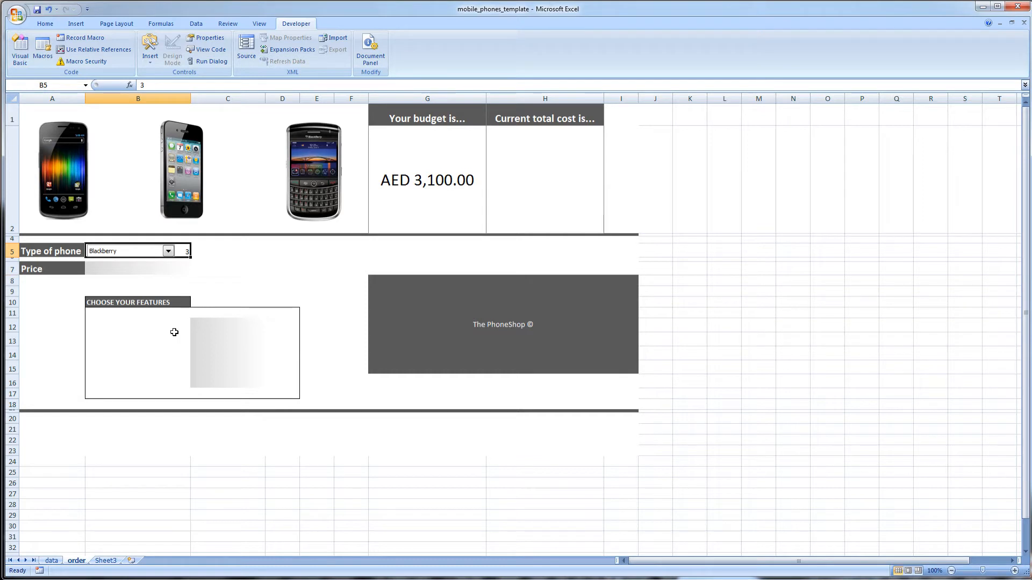
{"action": "left_click", "coordinate": [54, 561]}
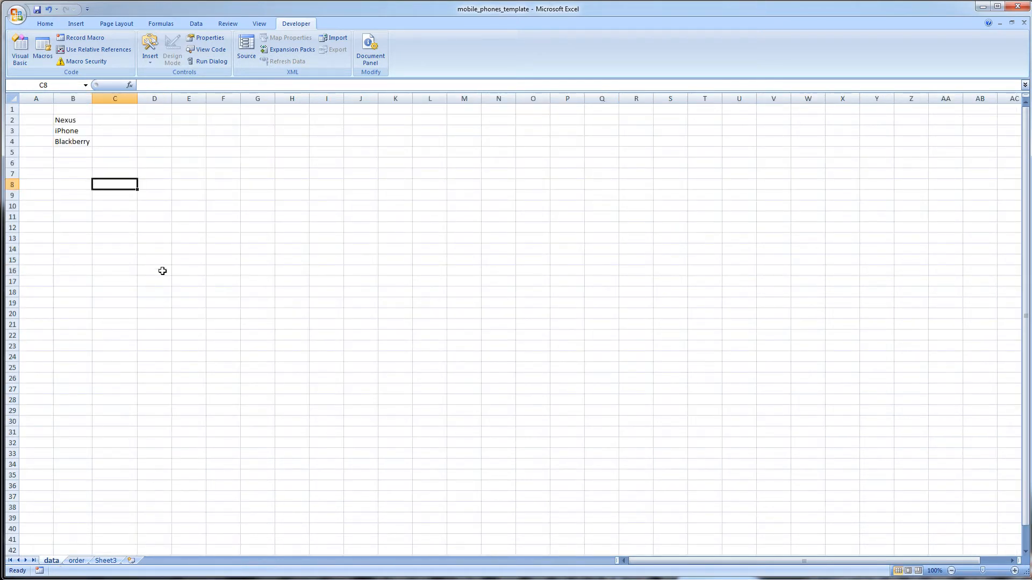
{"action": "left_click", "coordinate": [75, 141]}
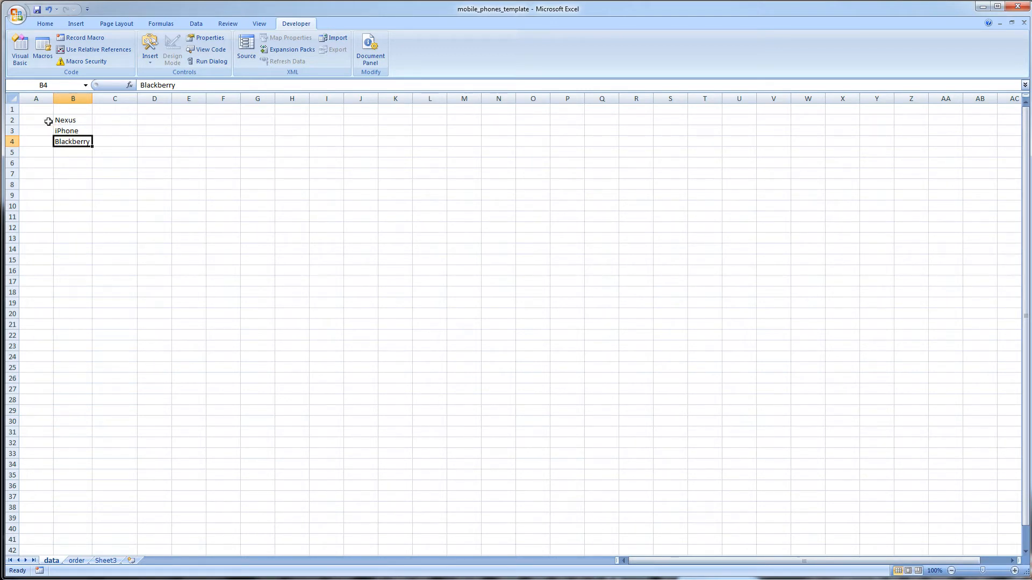
{"action": "left_click_drag", "start_coordinate": [48, 121], "coordinate": [107, 144]}
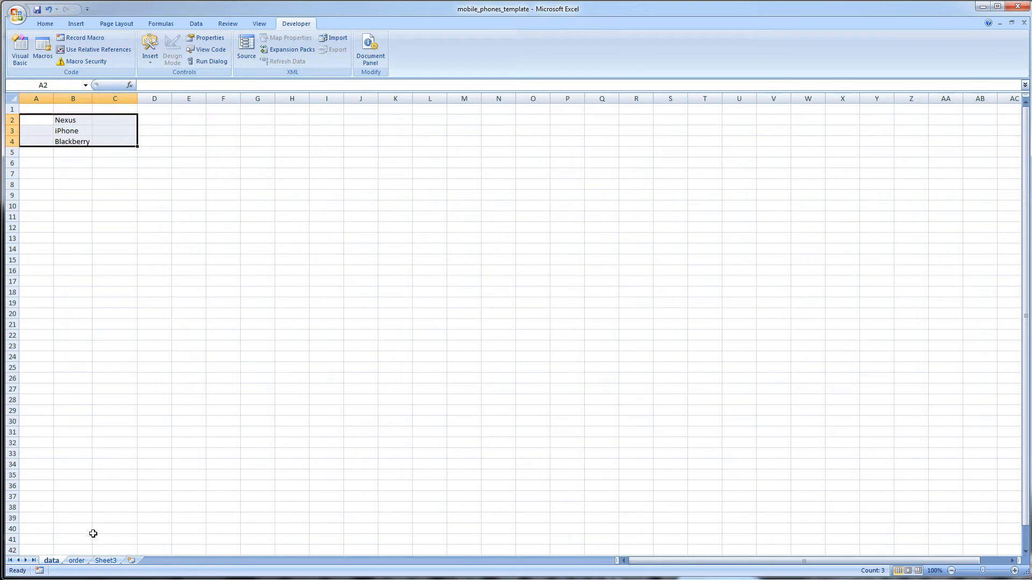
{"action": "left_click", "coordinate": [83, 561]}
{"action": "left_click", "coordinate": [96, 266]}
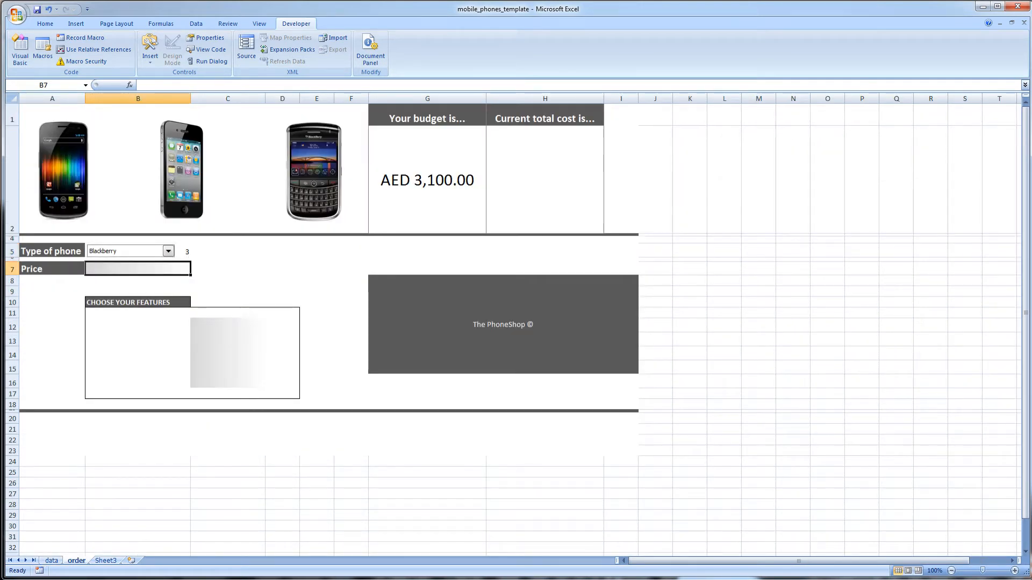
- Enter the phone prices on the data sheet: 2800 for Nexus, 3100 for iPhone and 2700 for Blackberry in C2:C4
{"action": "left_click", "coordinate": [50, 561]}
{"action": "left_click", "coordinate": [111, 118]}
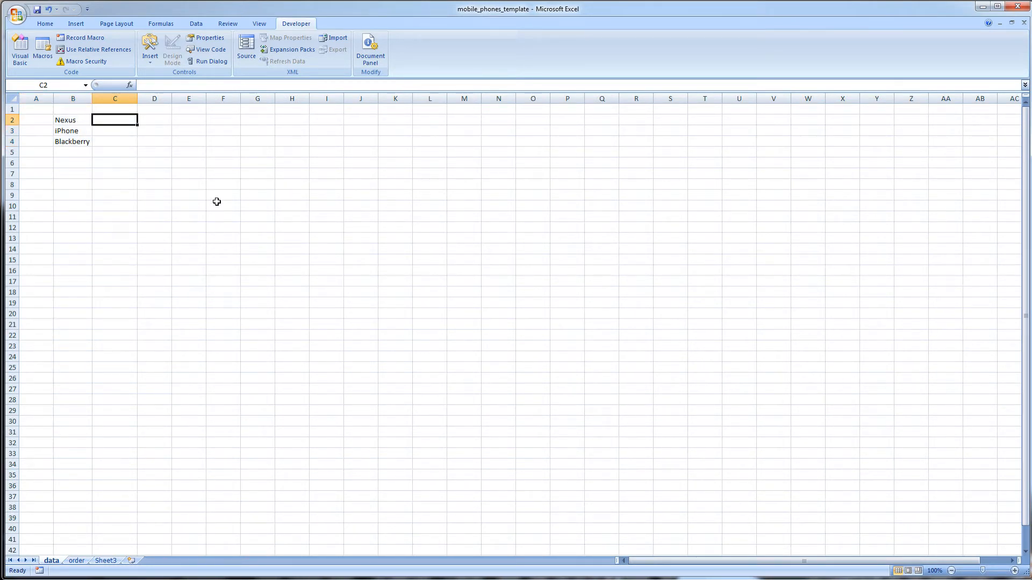
{"action": "type", "text": "2800"}
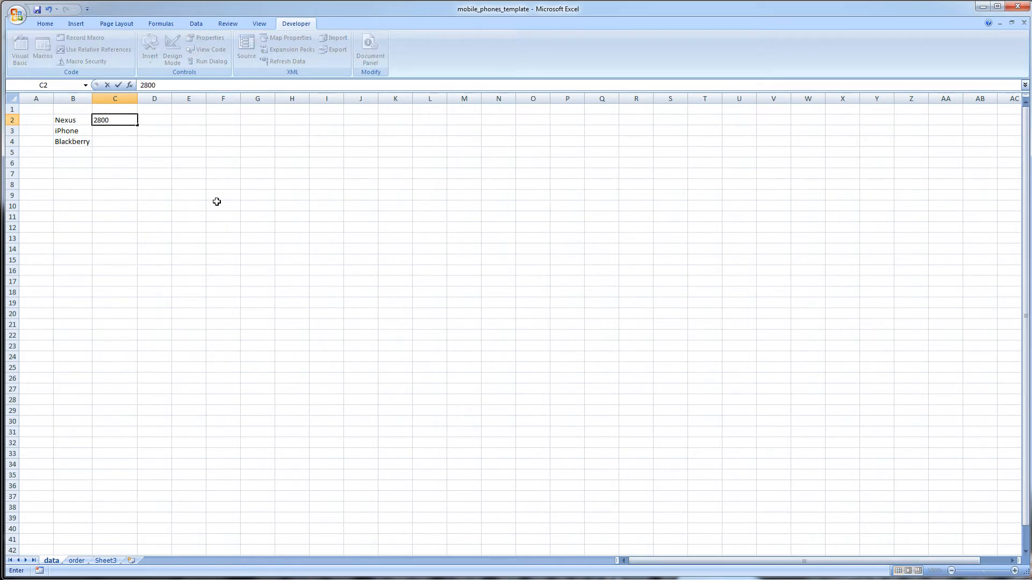
{"action": "key", "text": "Return"}
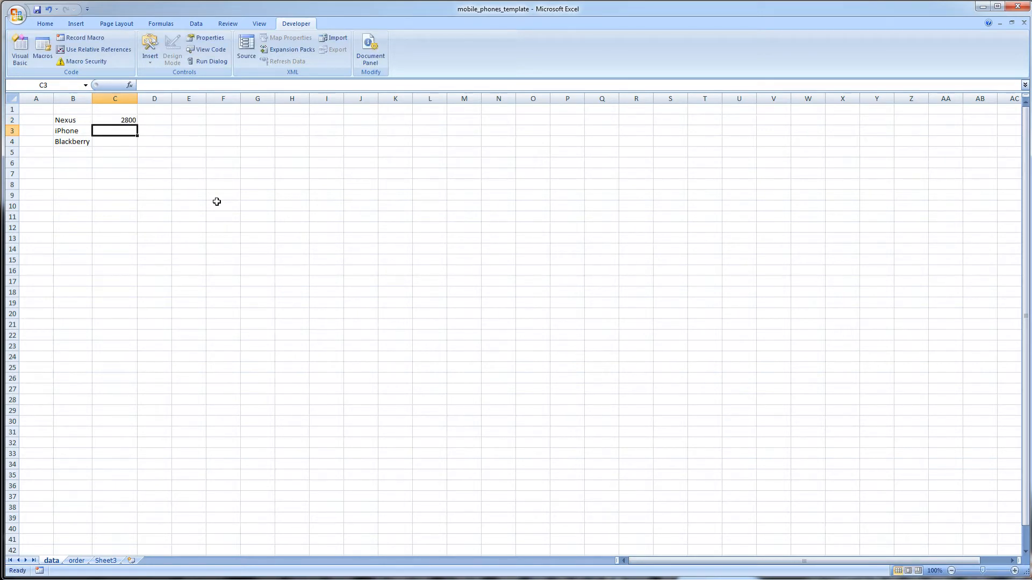
{"action": "type", "text": "3100"}
{"action": "key", "text": "Return"}
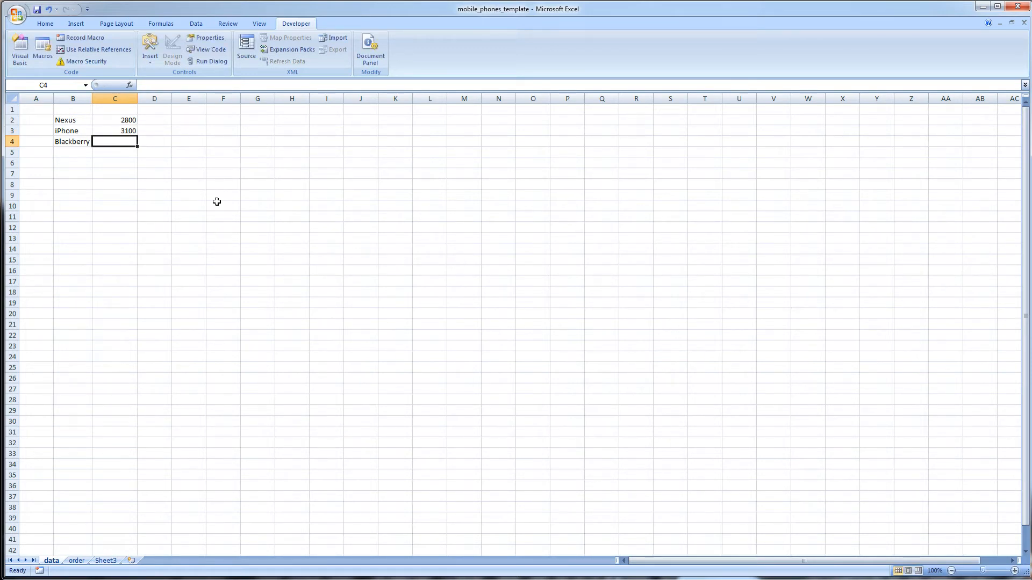
{"action": "type", "text": "2700"}
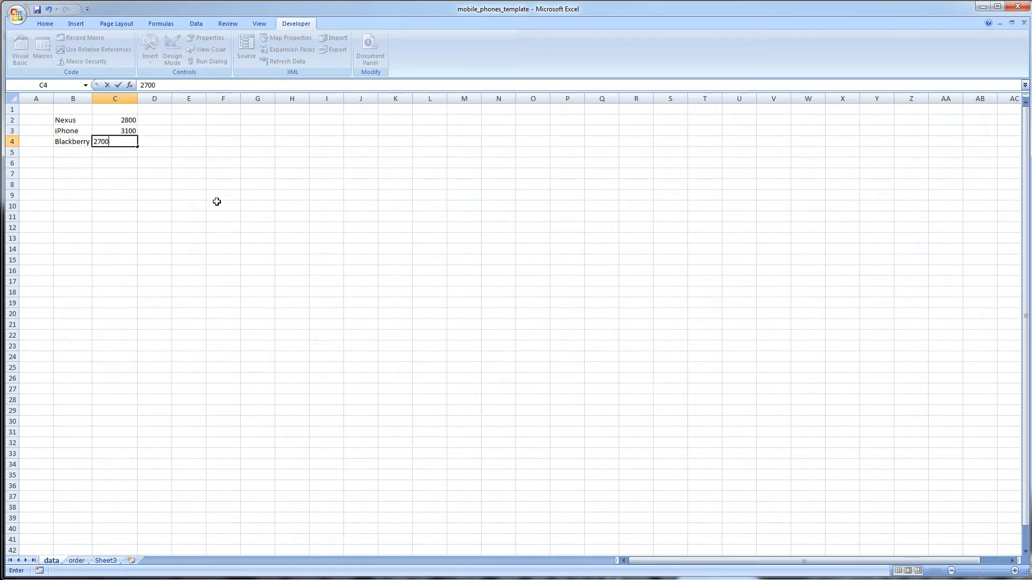
{"action": "key", "text": "Return"}
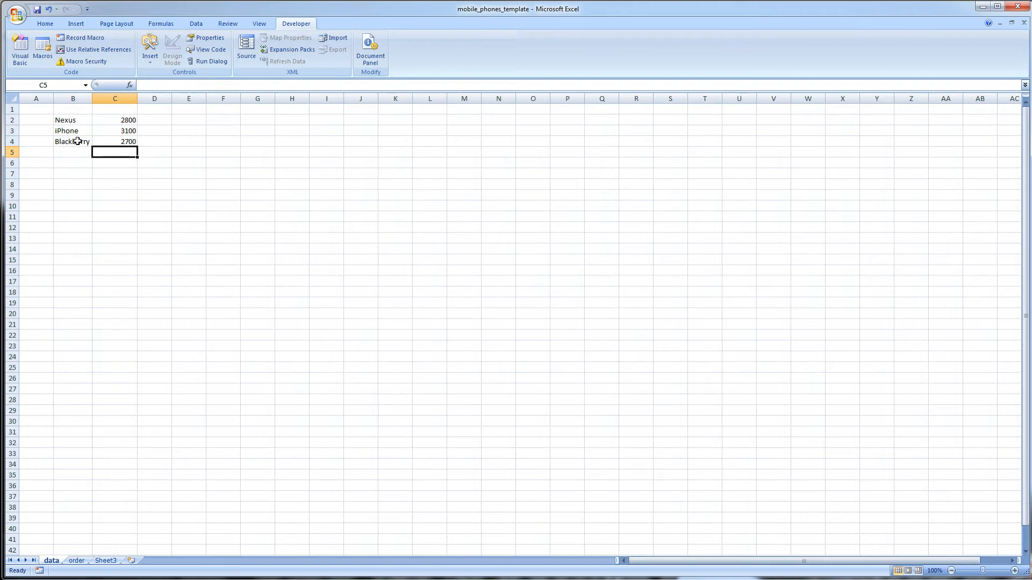
- Number the phones 1, 2 and 3 in cells A2:A4 of the data sheet
{"action": "left_click", "coordinate": [49, 121]}
{"action": "type", "text": "1"}
{"action": "key", "text": "Return"}
{"action": "type", "text": "2"}
{"action": "key", "text": "Return"}
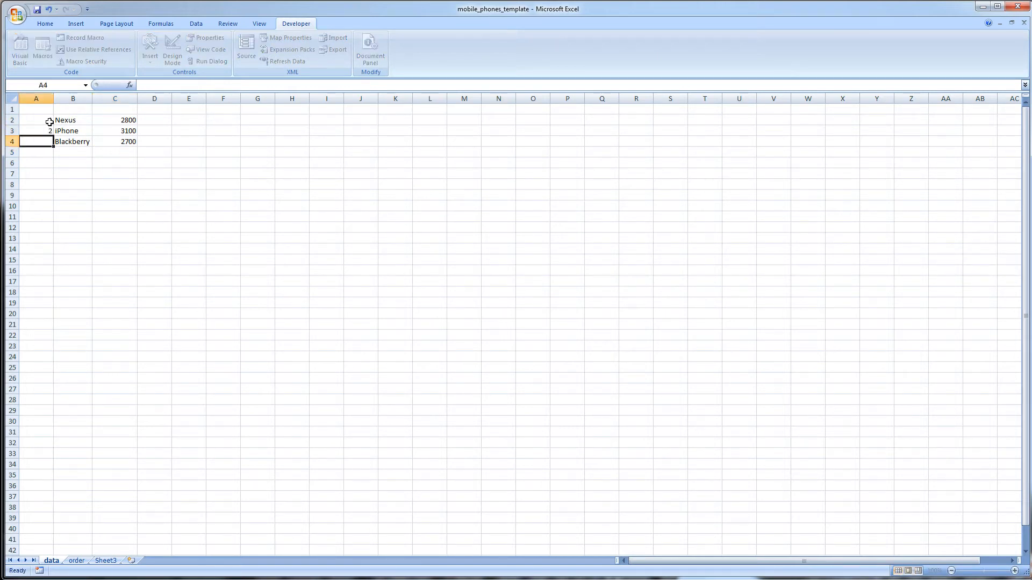
{"action": "type", "text": "3"}
{"action": "key", "text": "Return"}
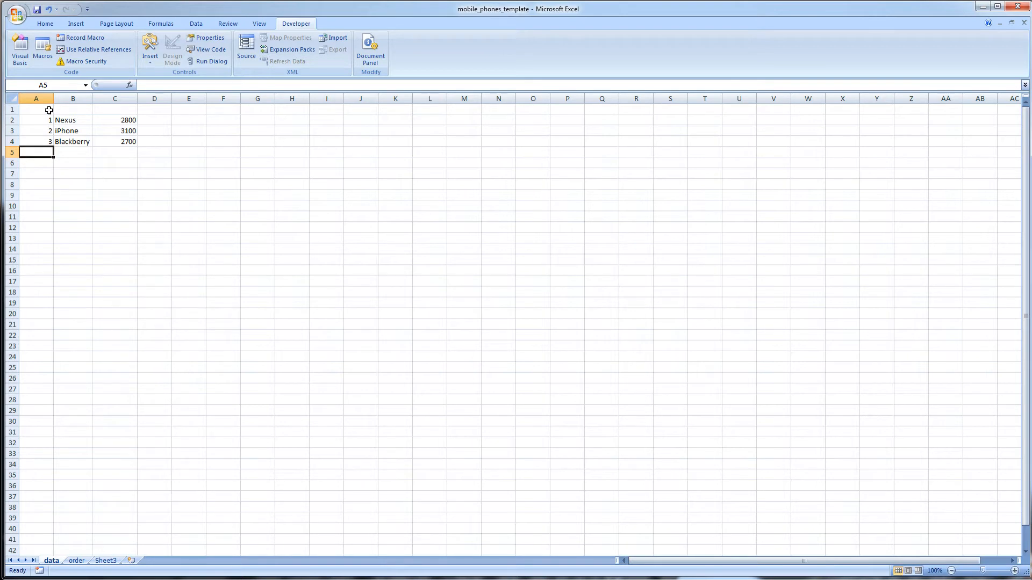
- Define the workbook name type_of_phone for the phone table in A2:C4 on the data sheet
{"action": "left_click_drag", "start_coordinate": [36, 122], "coordinate": [134, 140]}
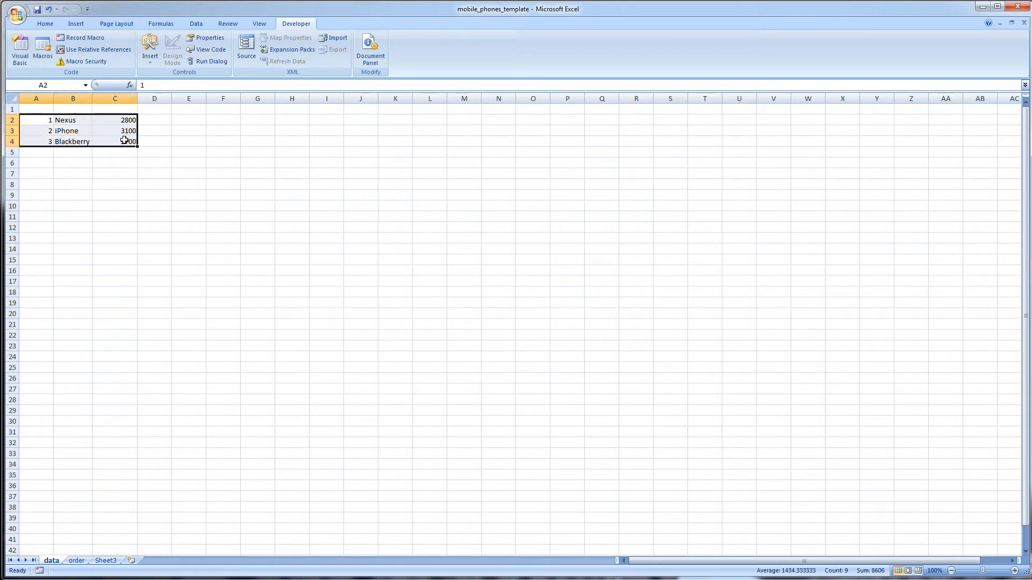
{"action": "left_click", "coordinate": [80, 562]}
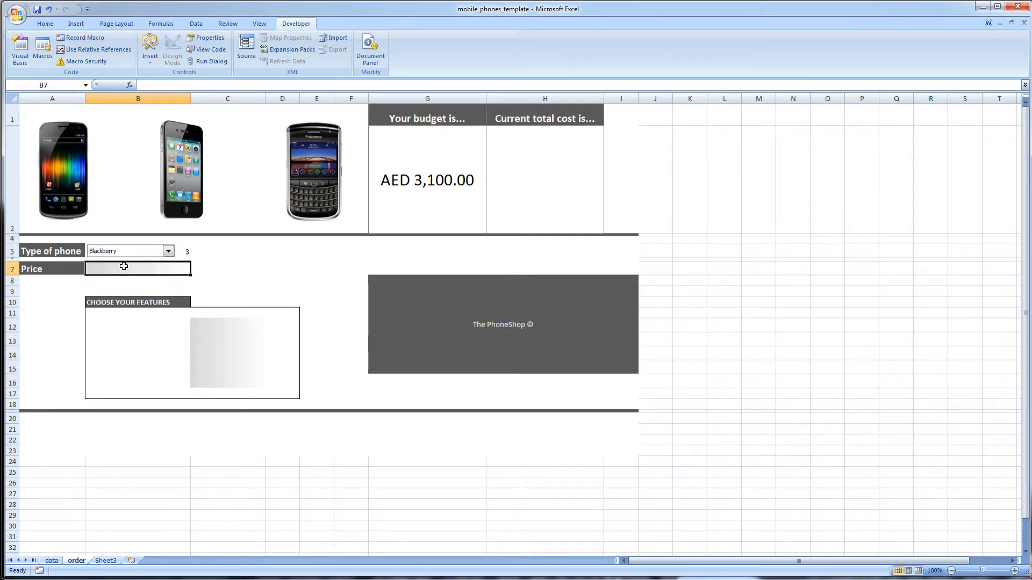
{"action": "left_click", "coordinate": [51, 561]}
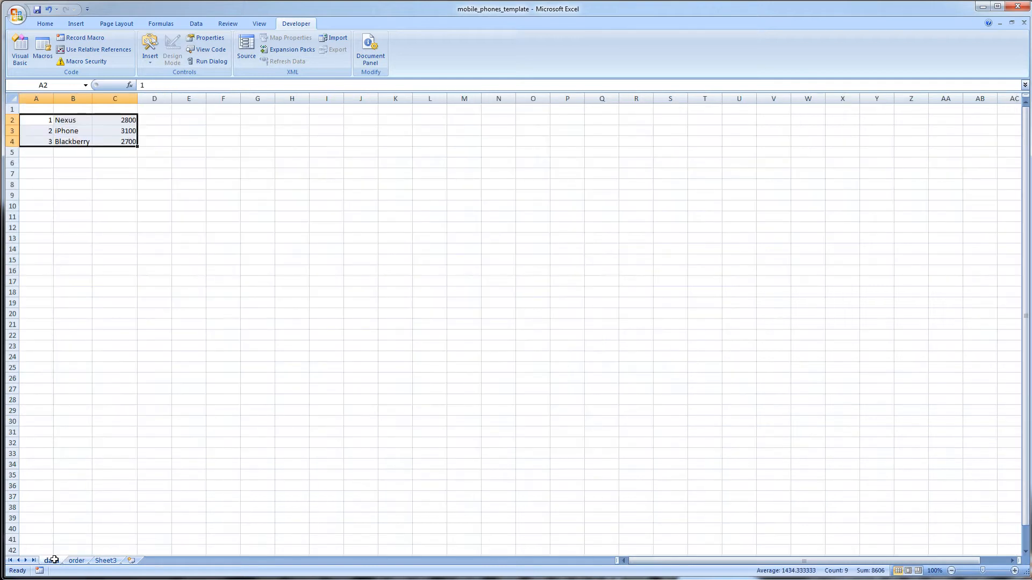
{"action": "left_click", "coordinate": [35, 120]}
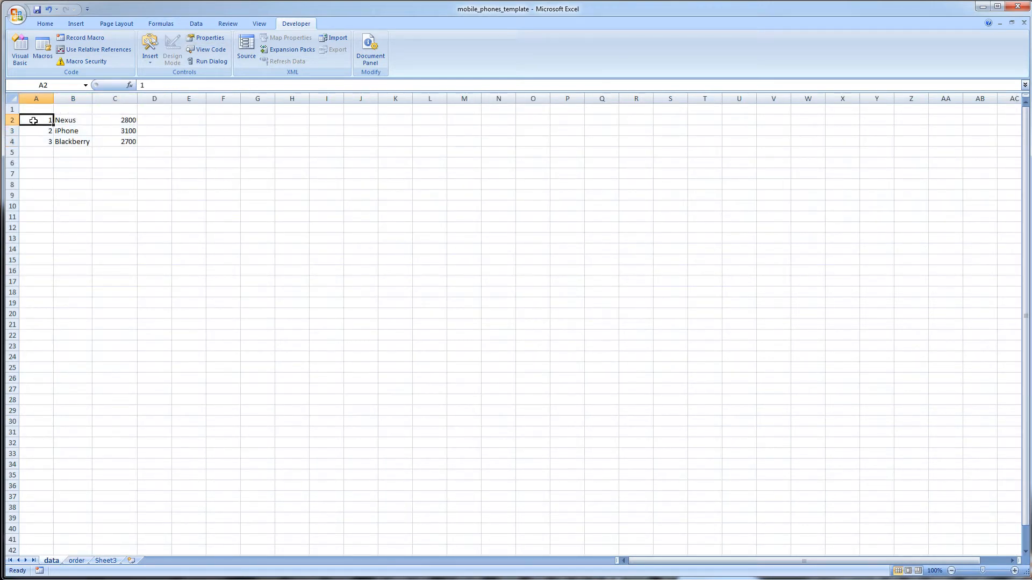
{"action": "left_click", "coordinate": [118, 141]}
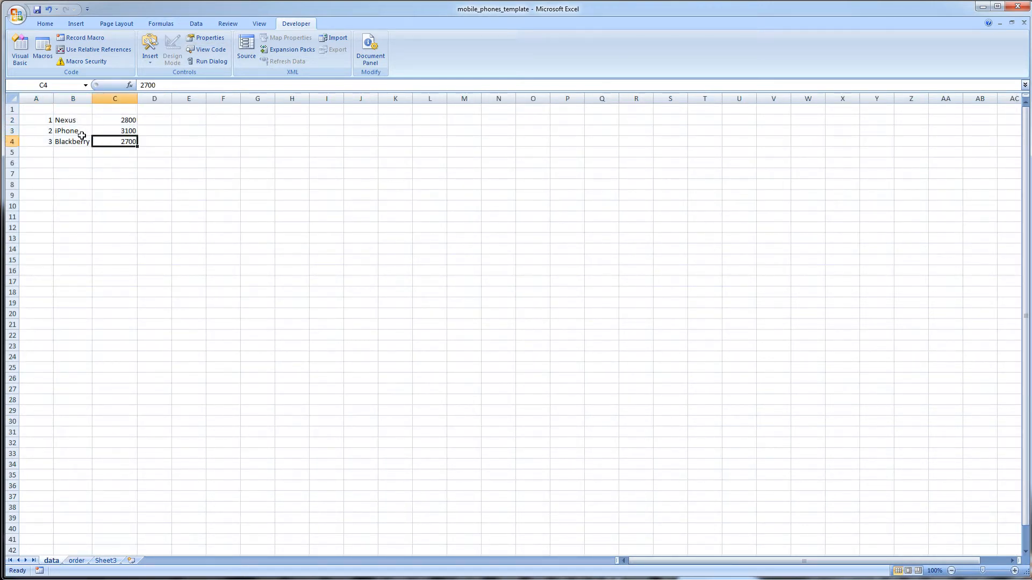
{"action": "left_click_drag", "start_coordinate": [41, 121], "coordinate": [115, 139]}
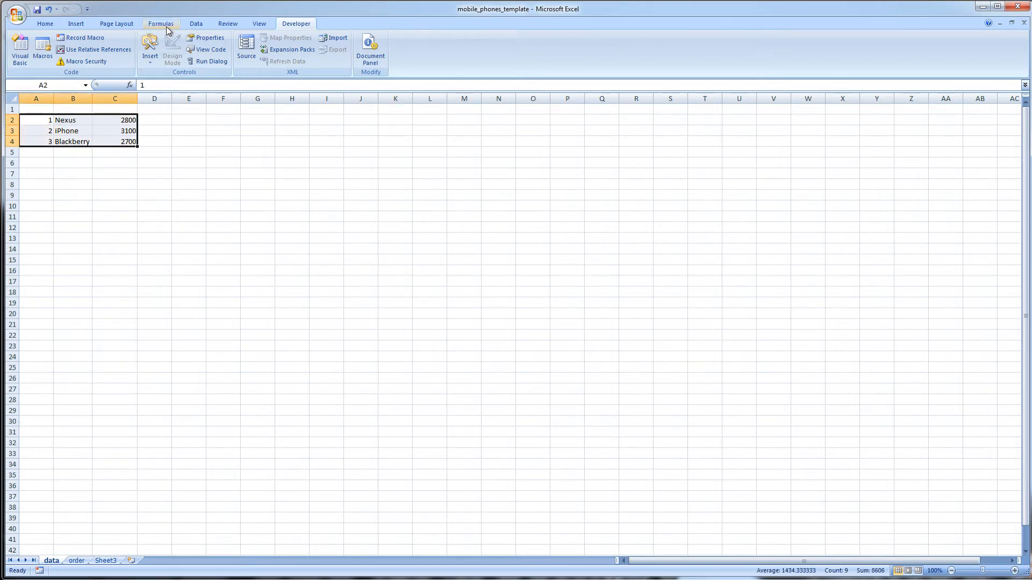
{"action": "left_click", "coordinate": [164, 25]}
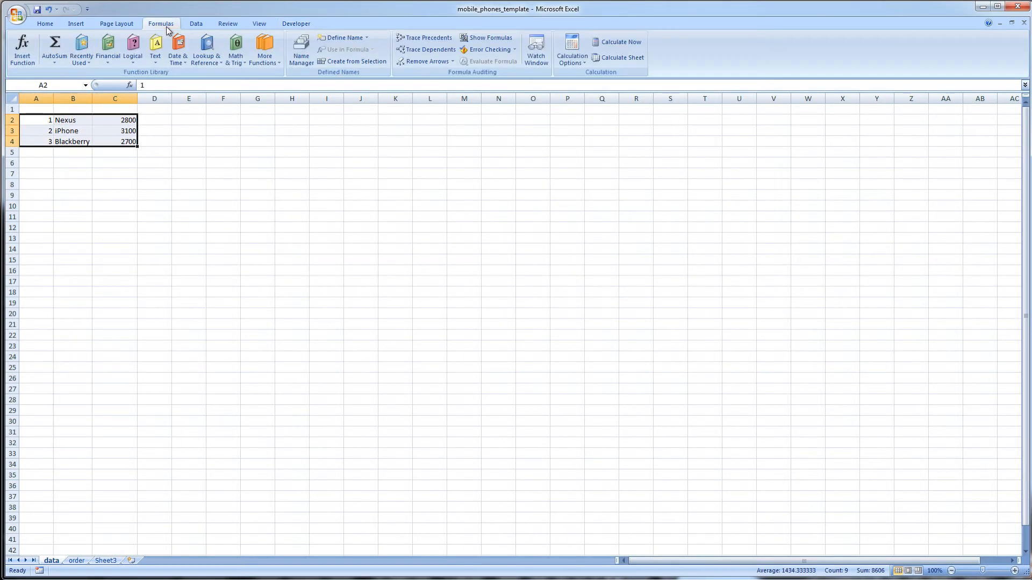
{"action": "left_click", "coordinate": [367, 37]}
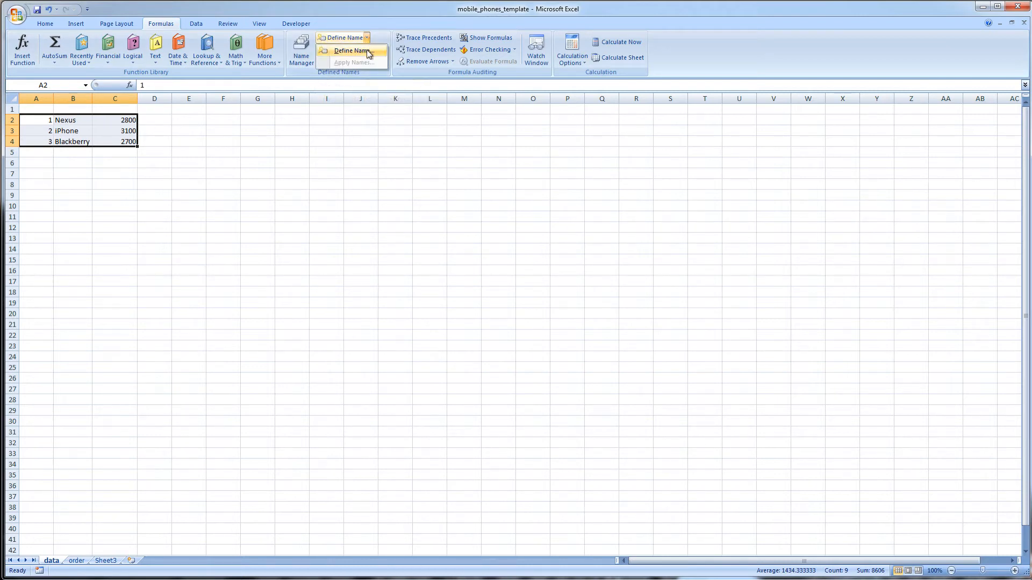
{"action": "left_click", "coordinate": [365, 52]}
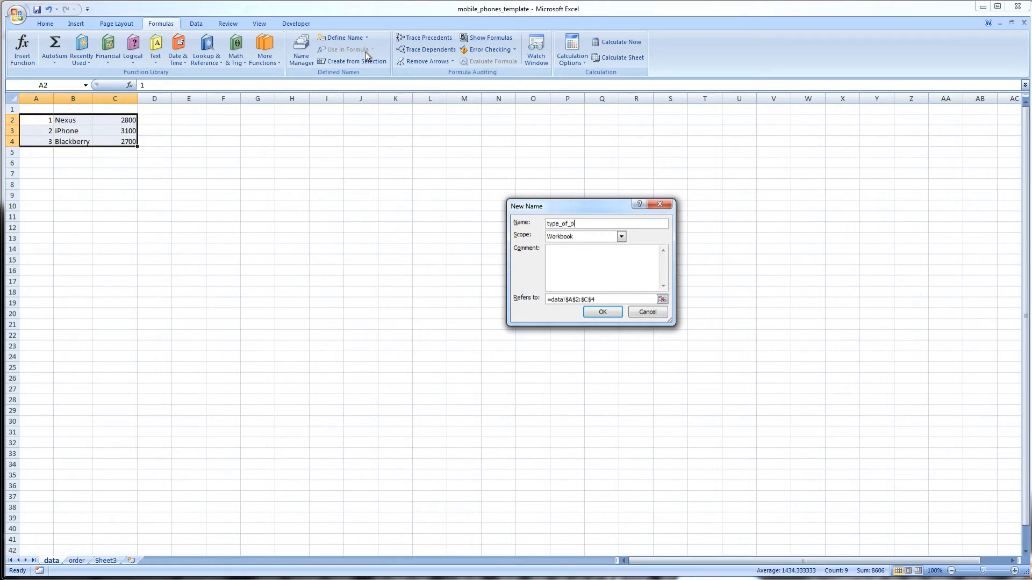
{"action": "left_click", "coordinate": [602, 312]}
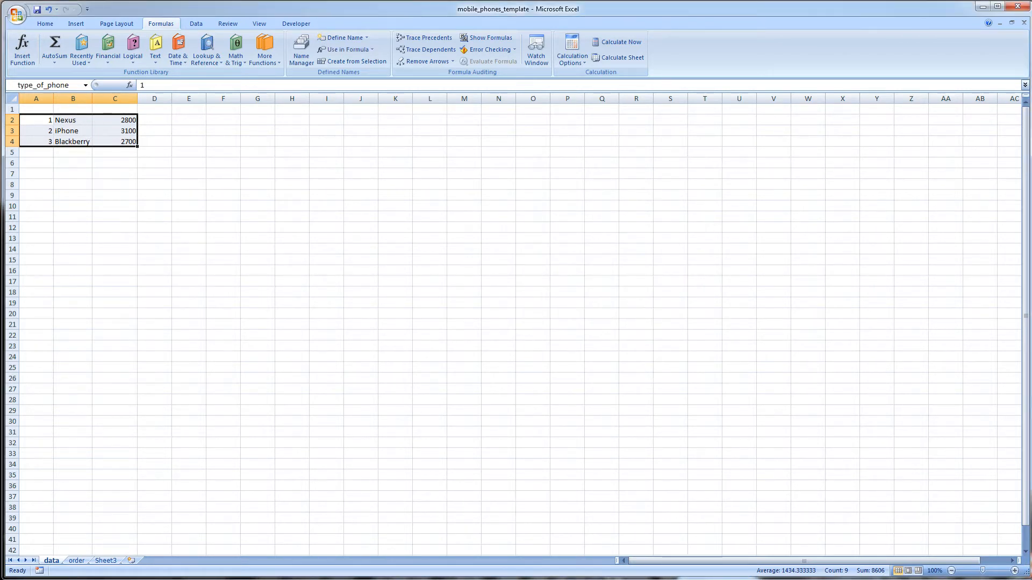
{"action": "left_click_drag", "start_coordinate": [38, 123], "coordinate": [124, 138]}
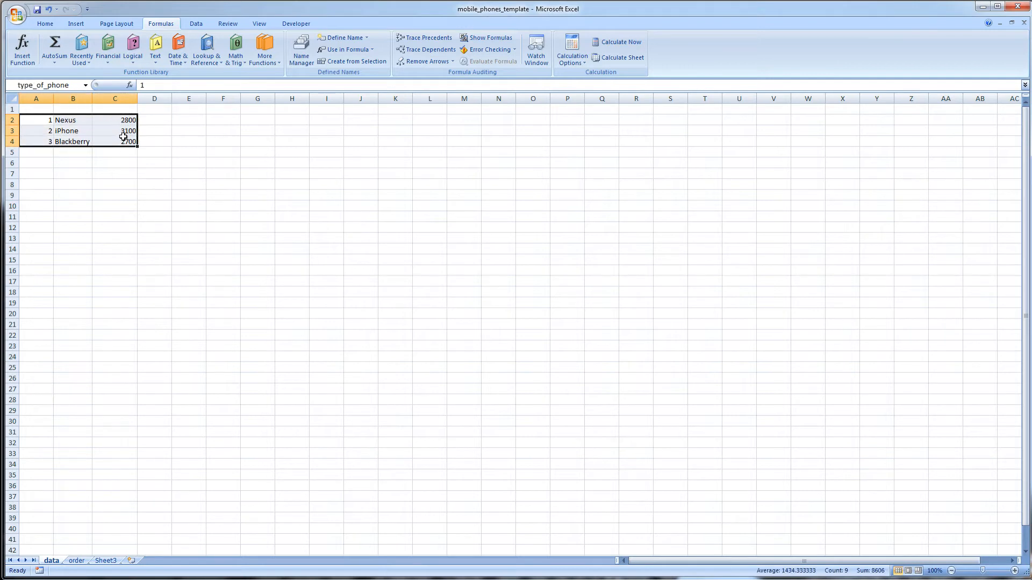
{"action": "left_click", "coordinate": [121, 226]}
- Start a VLOOKUP function in the Price cell B7 of the order sheet, picking it from the list of all functions
{"action": "left_click", "coordinate": [85, 560]}
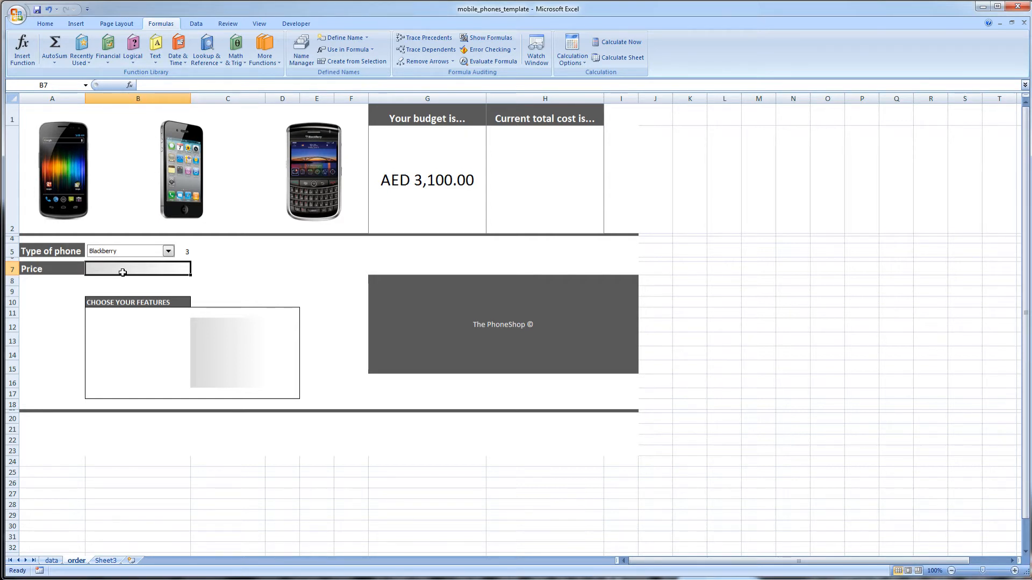
{"action": "left_click", "coordinate": [130, 87]}
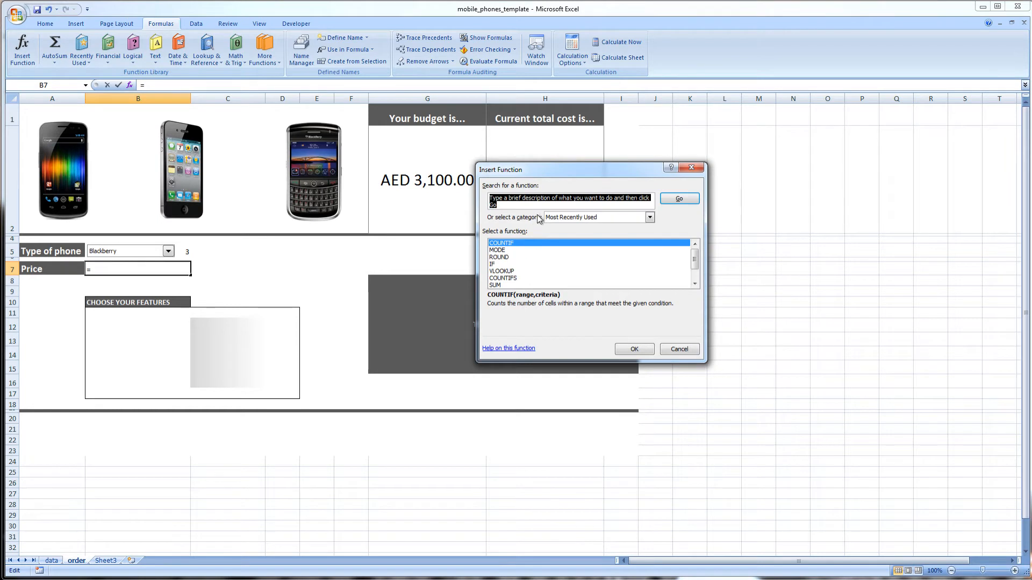
{"action": "left_click", "coordinate": [557, 218]}
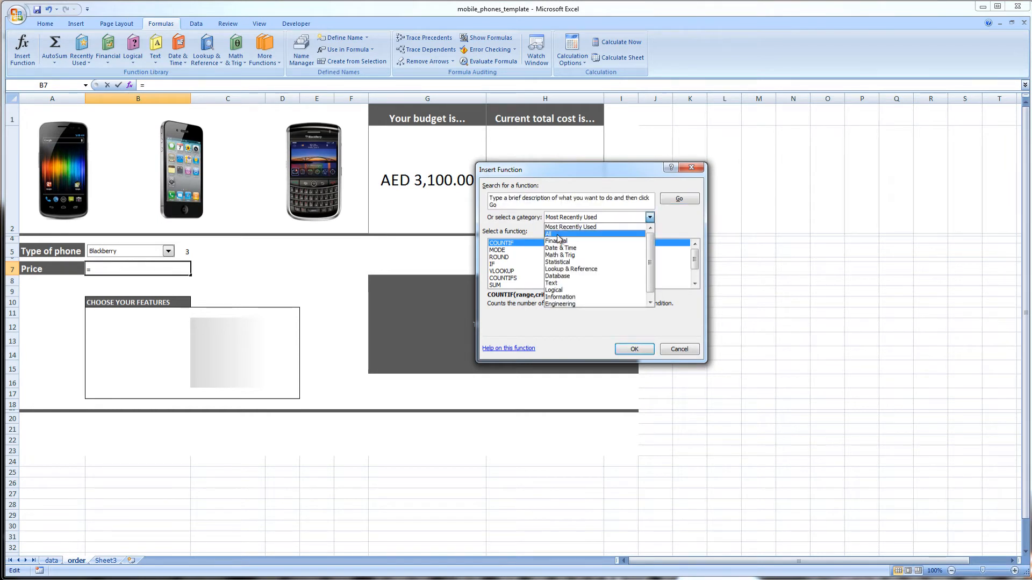
{"action": "left_click", "coordinate": [554, 234]}
{"action": "left_click", "coordinate": [503, 257]}
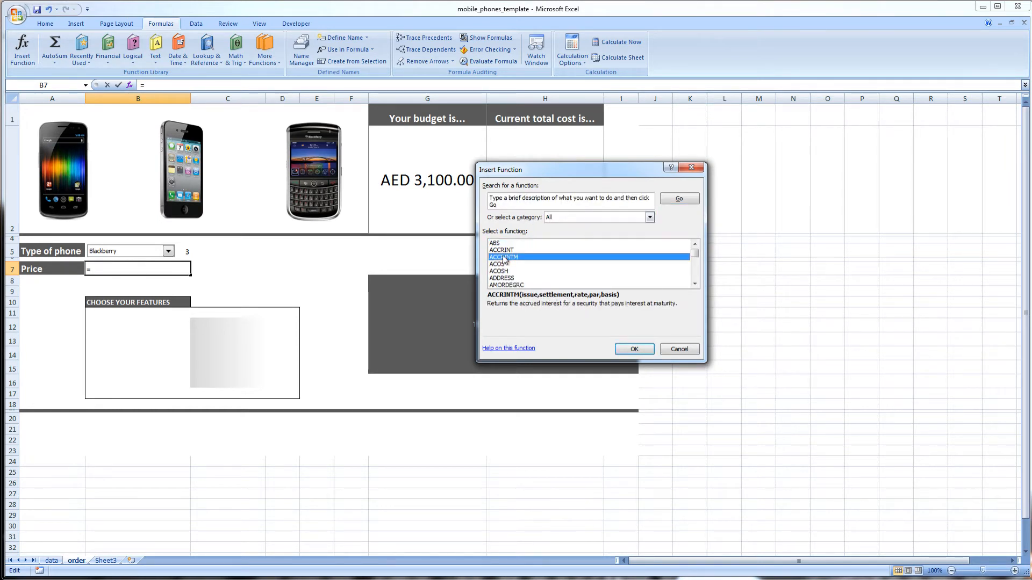
{"action": "type", "text": "vl"}
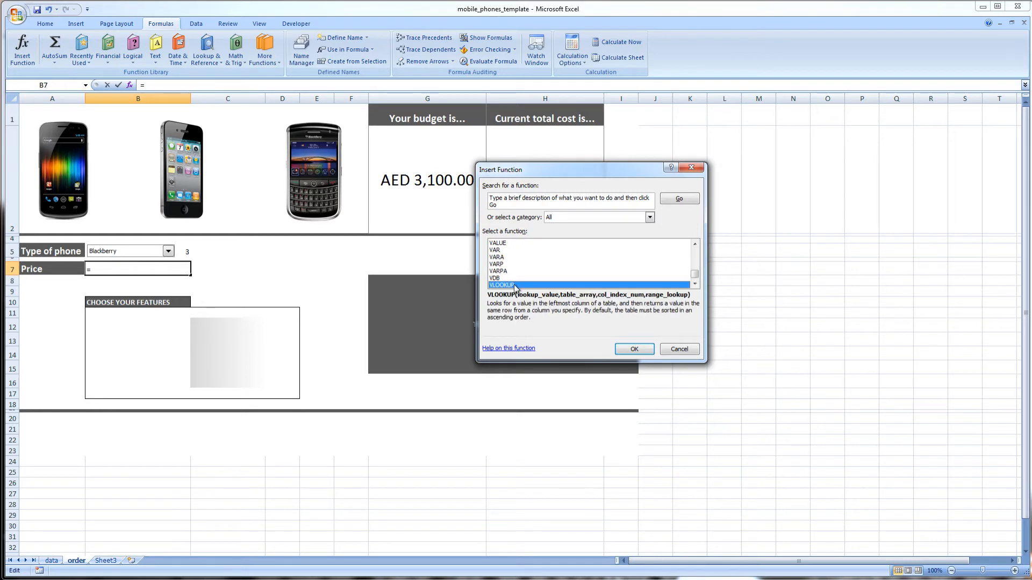
{"action": "double_click", "coordinate": [515, 286]}
{"action": "left_click_drag", "start_coordinate": [517, 184], "coordinate": [363, 204]}
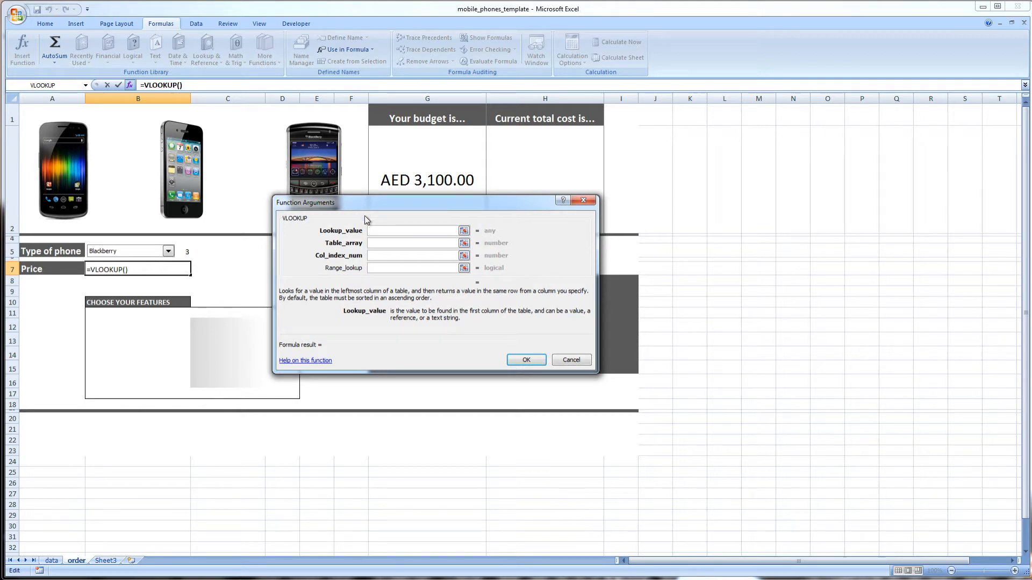
- Set the VLOOKUP lookup value to B5 and its table array to the type_of_phone range on the data sheet
{"action": "left_click", "coordinate": [184, 250]}
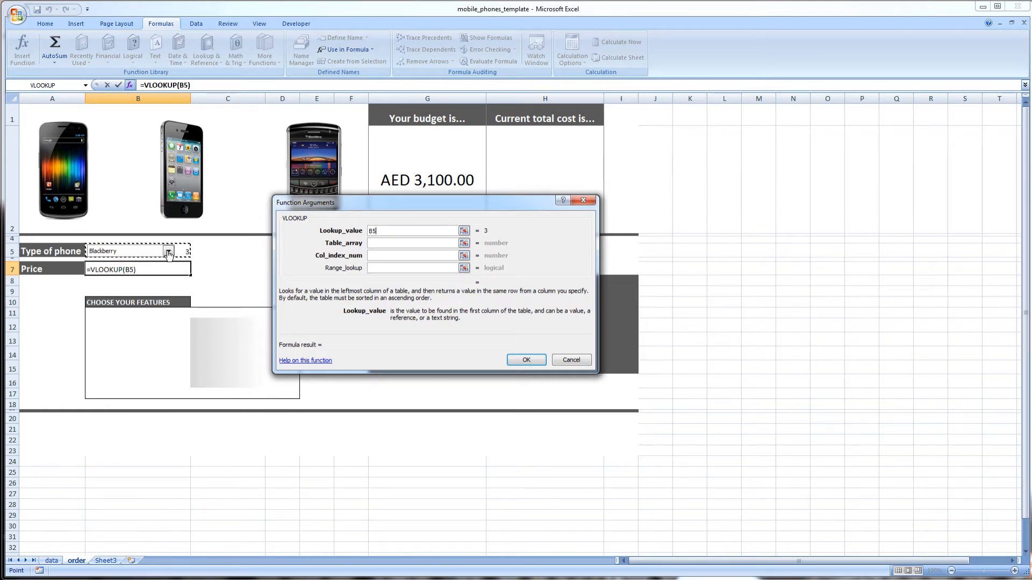
{"action": "left_click", "coordinate": [404, 231]}
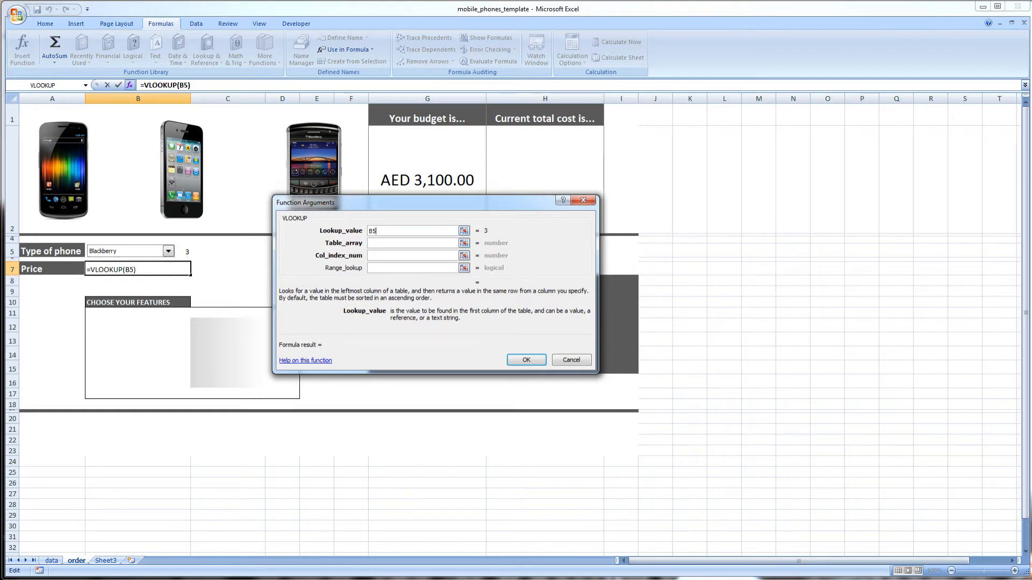
{"action": "left_click", "coordinate": [404, 243]}
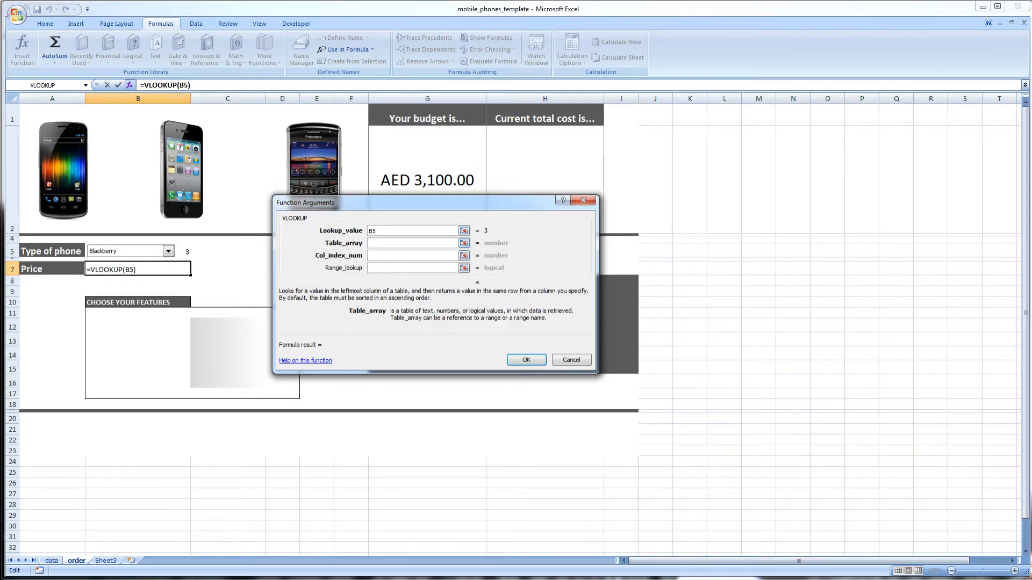
{"action": "left_click", "coordinate": [52, 561]}
{"action": "left_click_drag", "start_coordinate": [43, 119], "coordinate": [127, 140]}
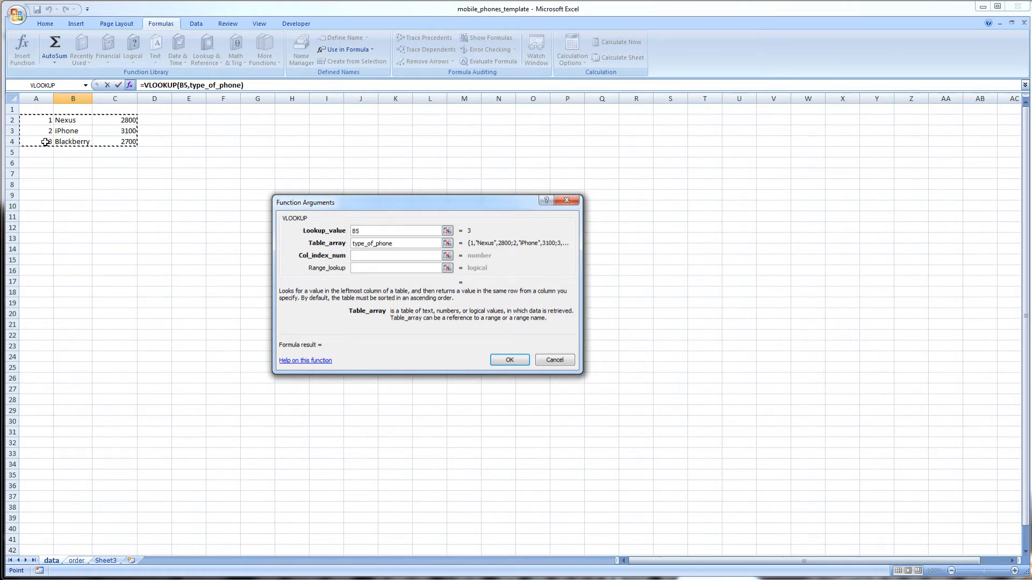
{"action": "key", "text": "Tab"}
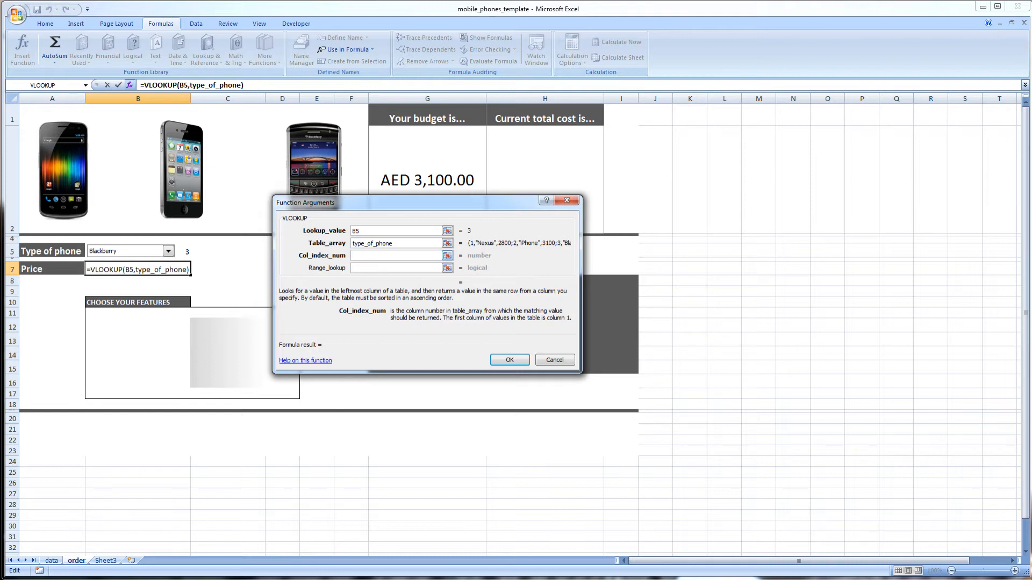
- Set the VLOOKUP column index number to 3 and complete the Price formula
{"action": "left_click", "coordinate": [407, 240]}
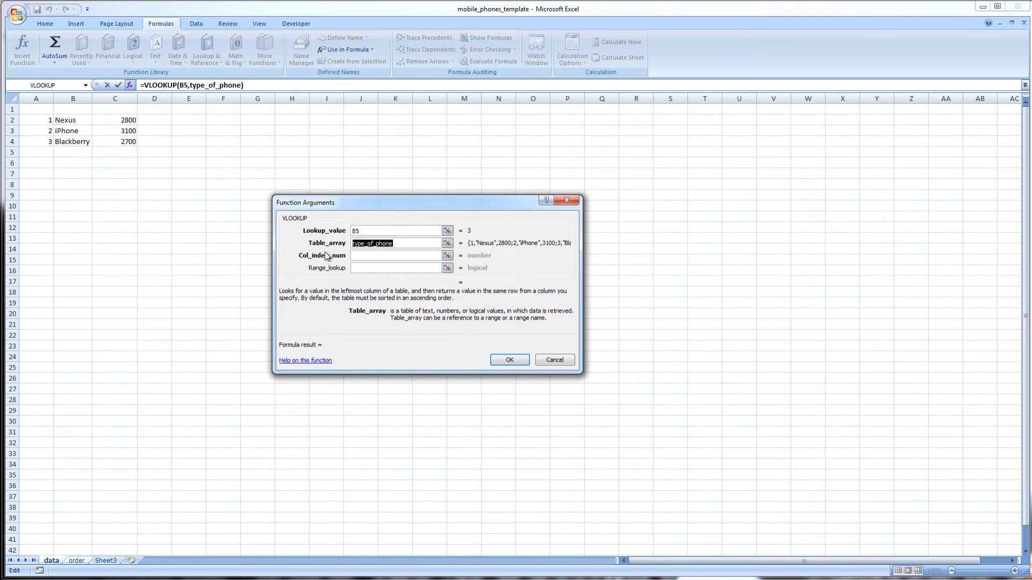
{"action": "left_click", "coordinate": [375, 258]}
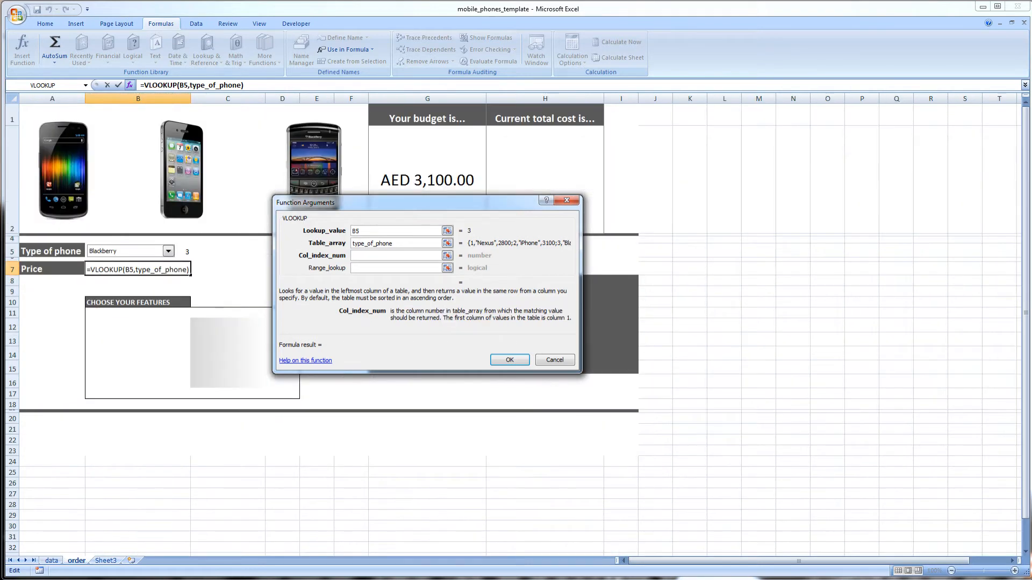
{"action": "type", "text": "3"}
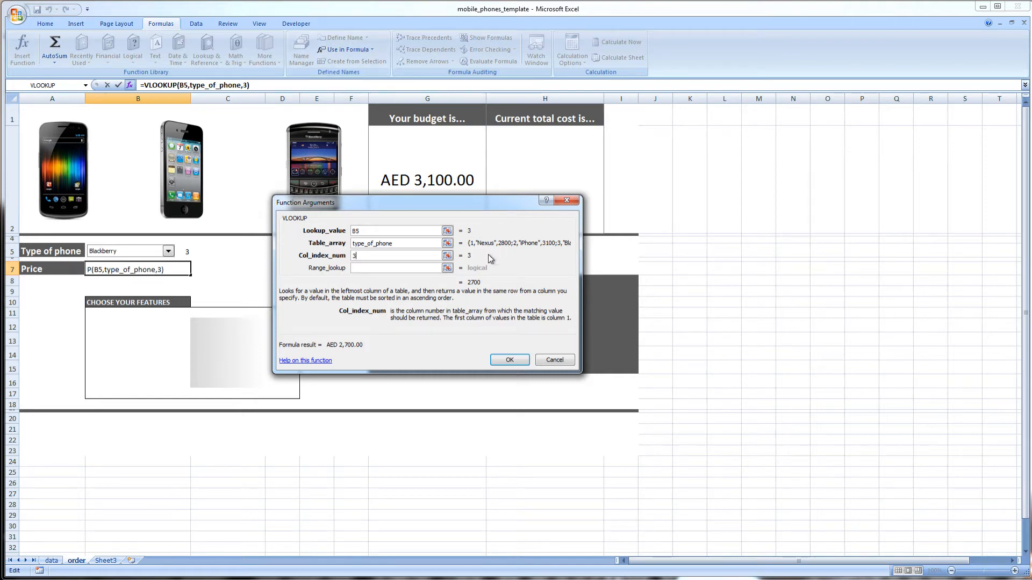
{"action": "left_click", "coordinate": [507, 361]}
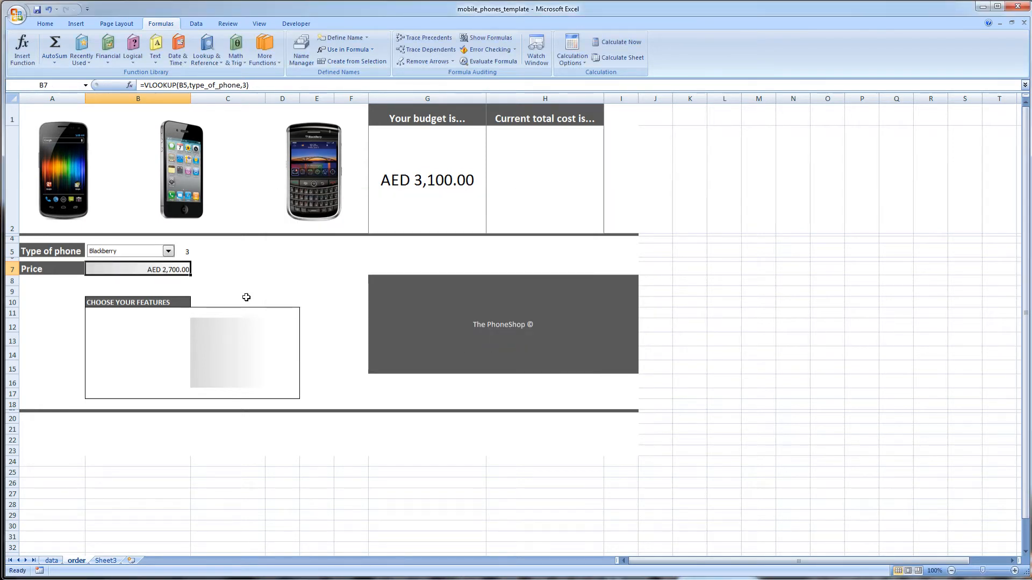
- Compare the number in linked cell B5 with the Blackberry row and its price in the data sheet's phone table
{"action": "left_click", "coordinate": [185, 252]}
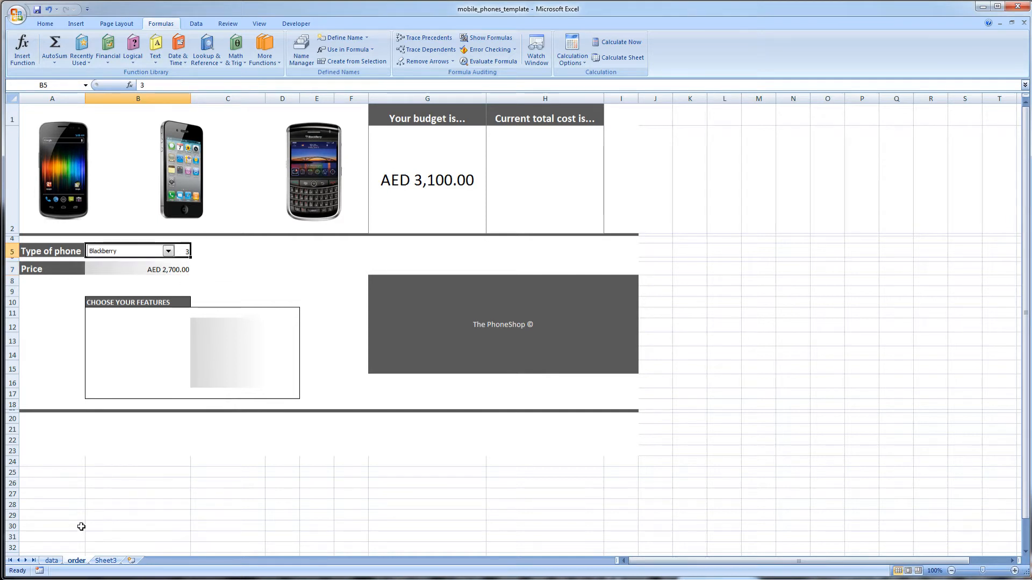
{"action": "left_click", "coordinate": [56, 561]}
{"action": "left_click_drag", "start_coordinate": [47, 120], "coordinate": [119, 139]}
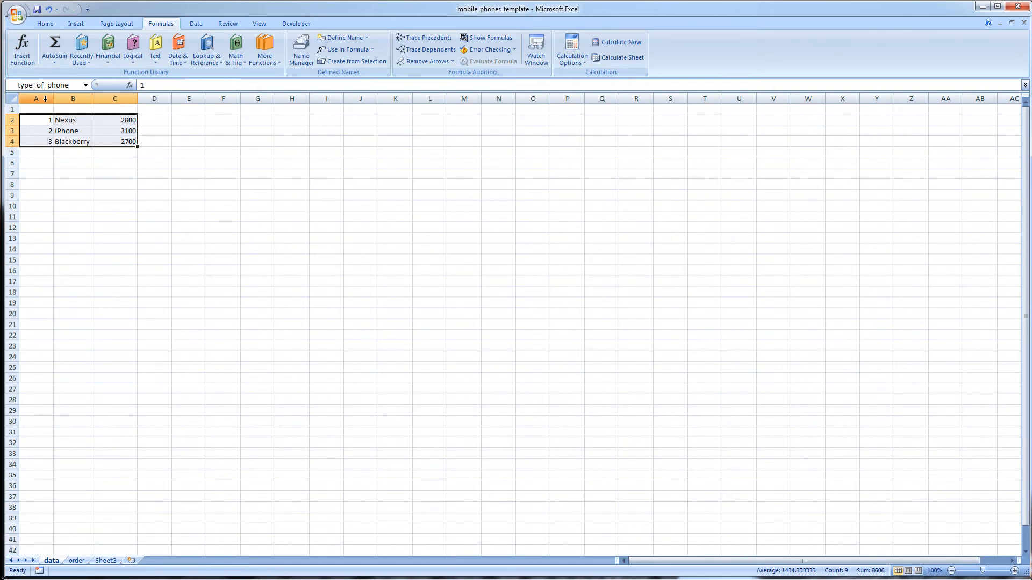
{"action": "left_click", "coordinate": [123, 139]}
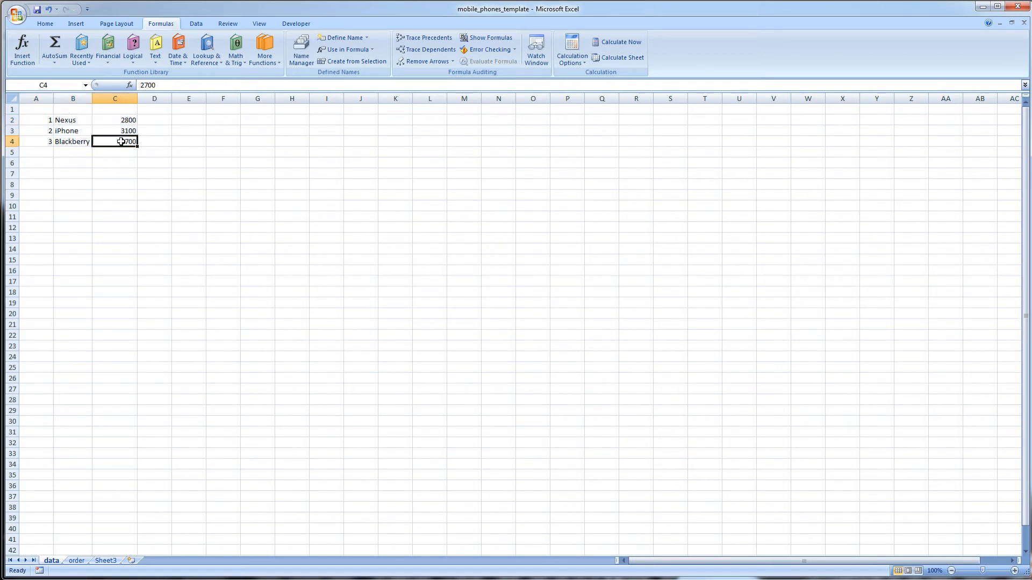
{"action": "left_click", "coordinate": [76, 561]}
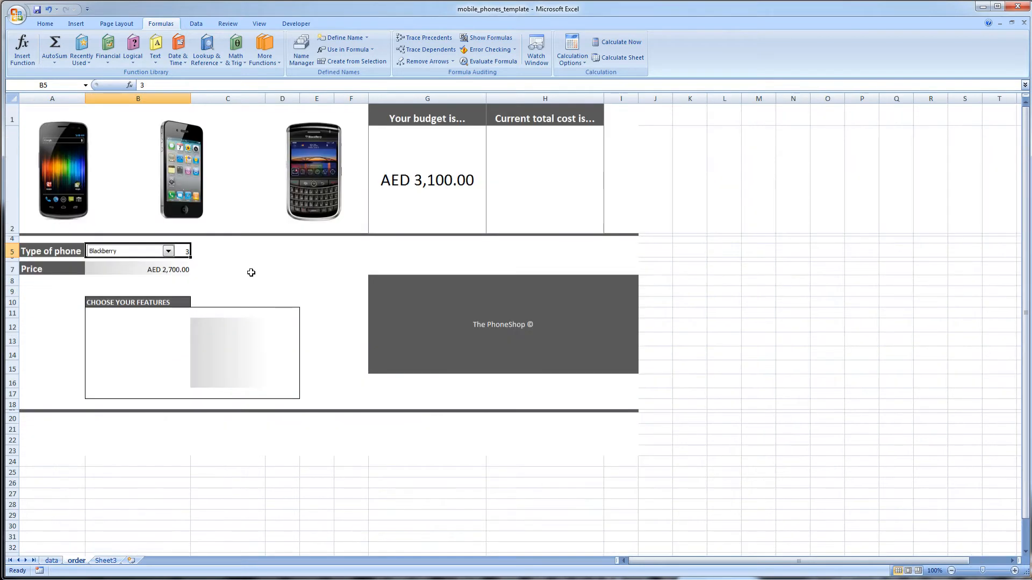
- Choose Nexus in the order sheet's phone combo box and check the Price cell B7
{"action": "left_click", "coordinate": [168, 251]}
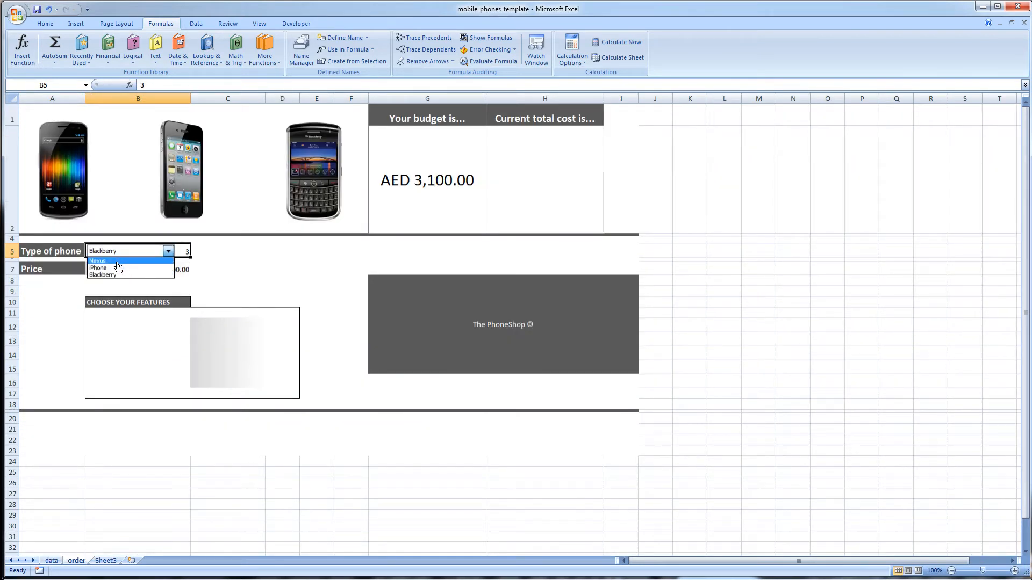
{"action": "left_click", "coordinate": [183, 248]}
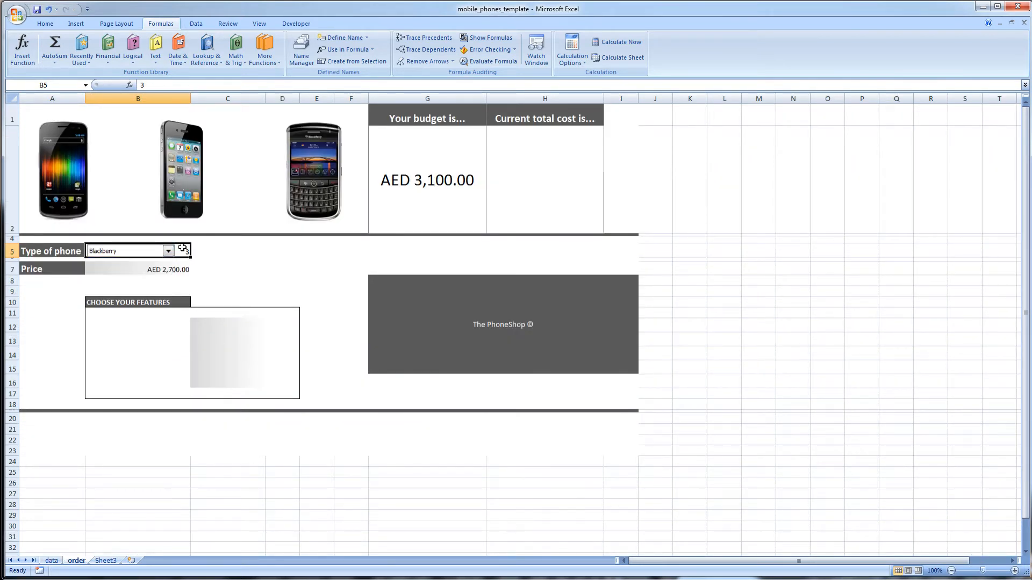
{"action": "left_click", "coordinate": [168, 251]}
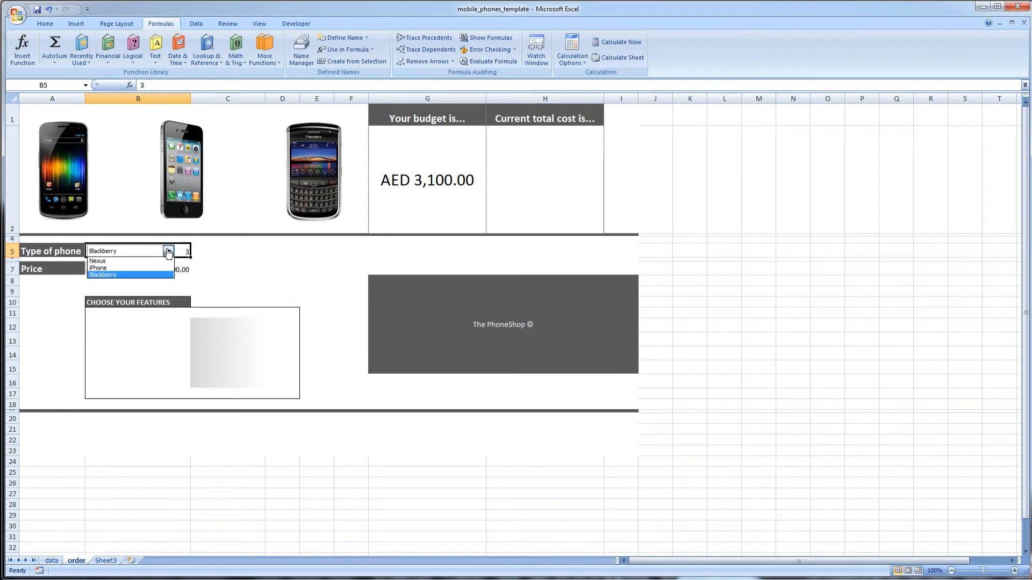
{"action": "left_click", "coordinate": [123, 263]}
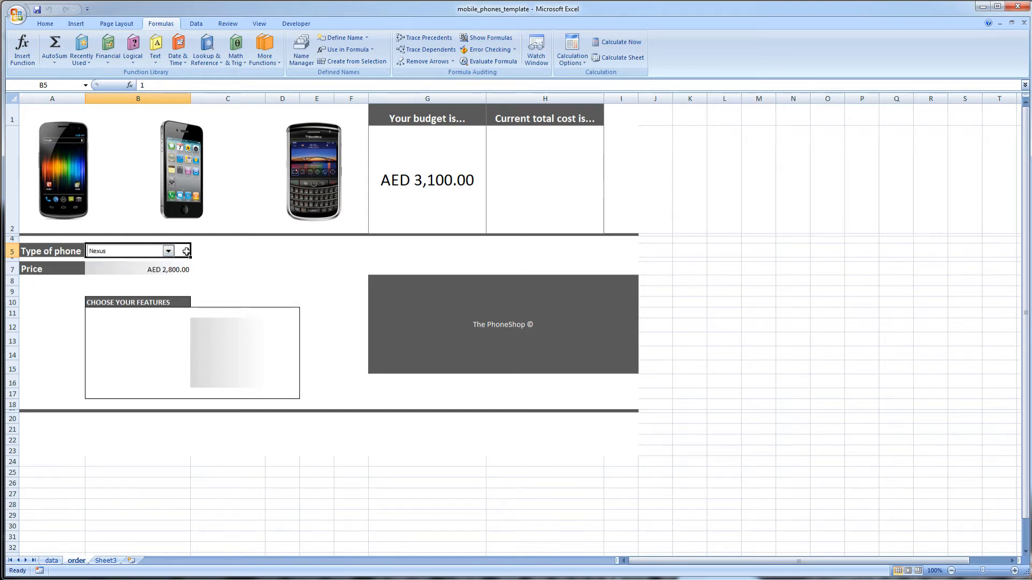
{"action": "left_click", "coordinate": [173, 267]}
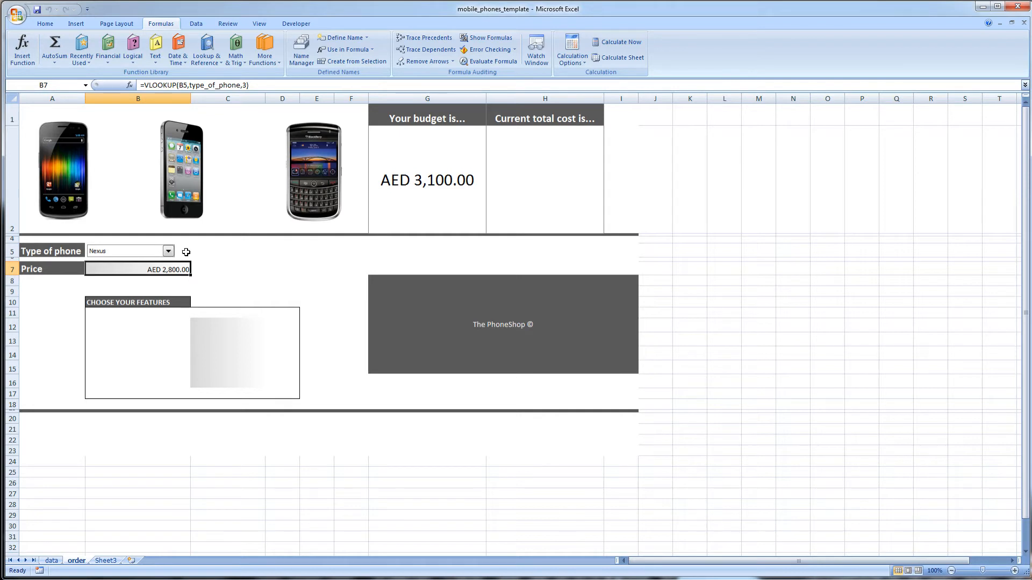
- Examine the number, name and price of the Nexus row on the data sheet, and return to the order sheet
{"action": "left_click", "coordinate": [50, 561]}
{"action": "left_click_drag", "start_coordinate": [33, 121], "coordinate": [114, 138]}
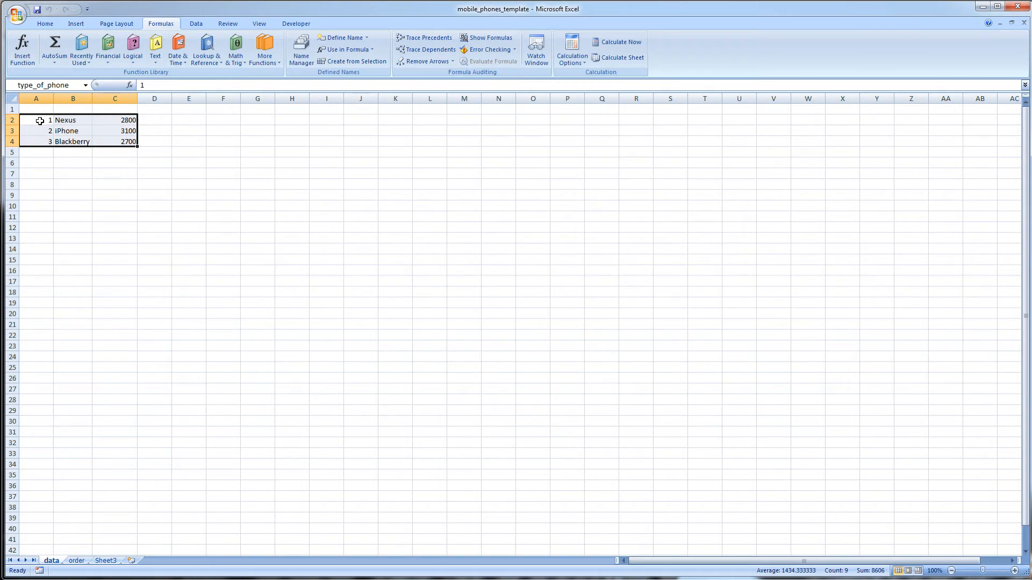
{"action": "left_click", "coordinate": [40, 121]}
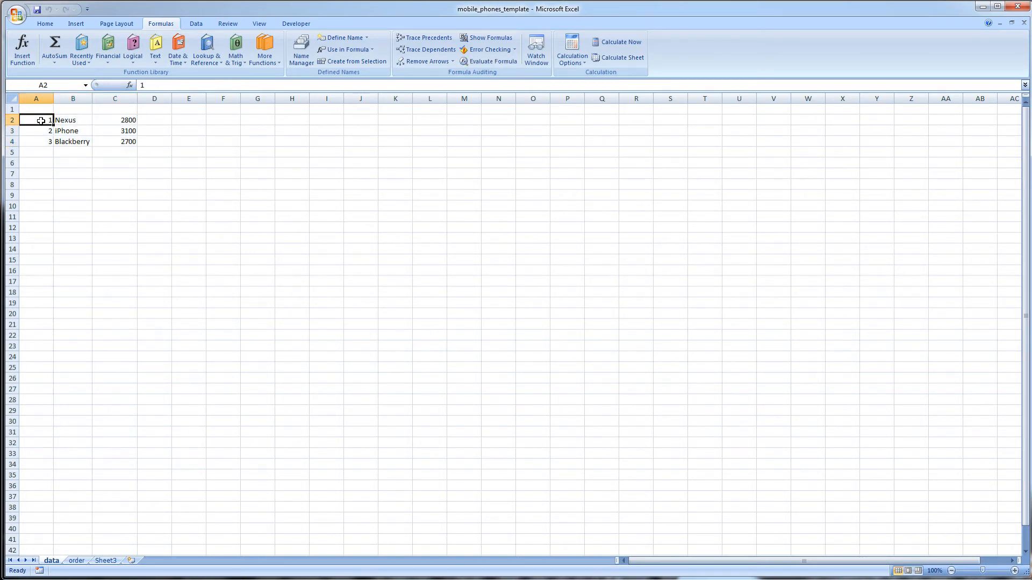
{"action": "left_click", "coordinate": [77, 121]}
{"action": "left_click", "coordinate": [125, 120]}
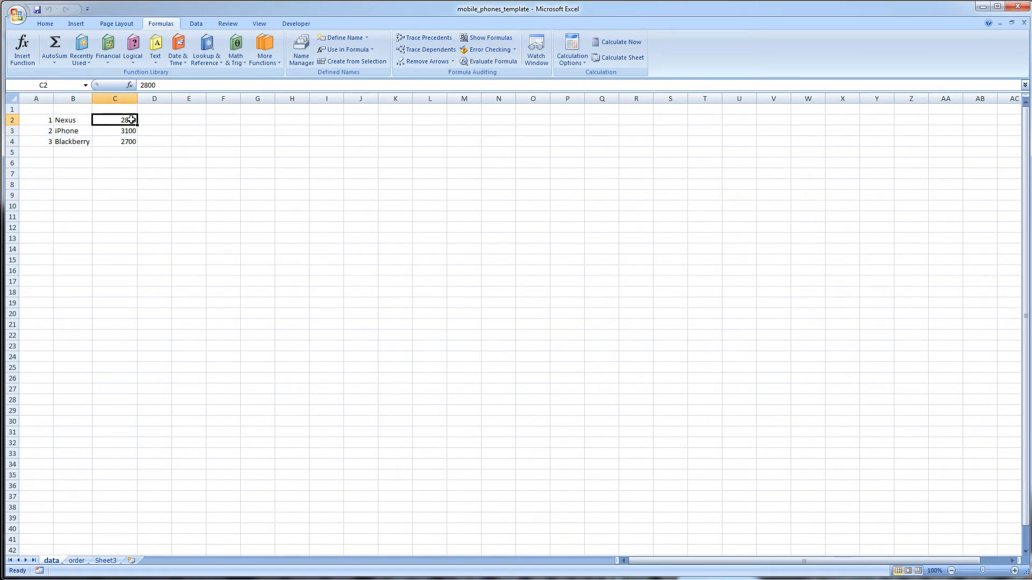
{"action": "left_click", "coordinate": [78, 560]}
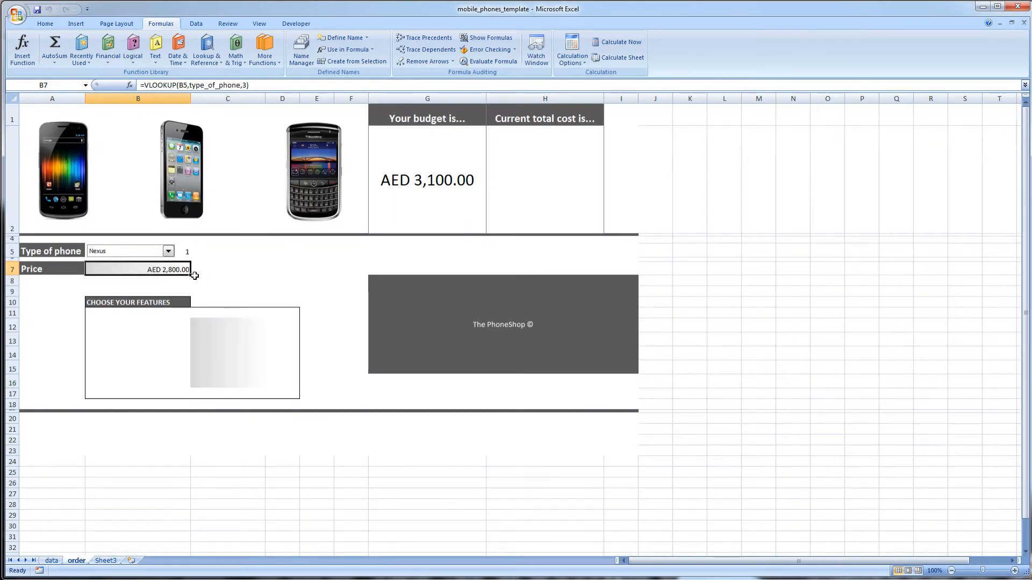
- Choose iPhone in the order sheet's phone combo box and check linked cell B5
{"action": "left_click", "coordinate": [168, 251]}
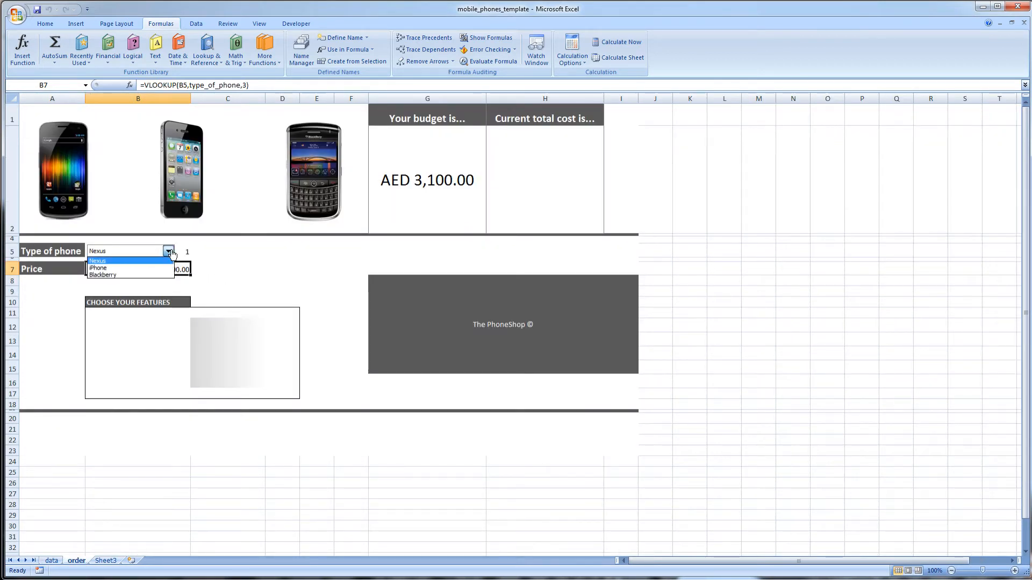
{"action": "left_click", "coordinate": [138, 267]}
{"action": "left_click", "coordinate": [190, 250]}
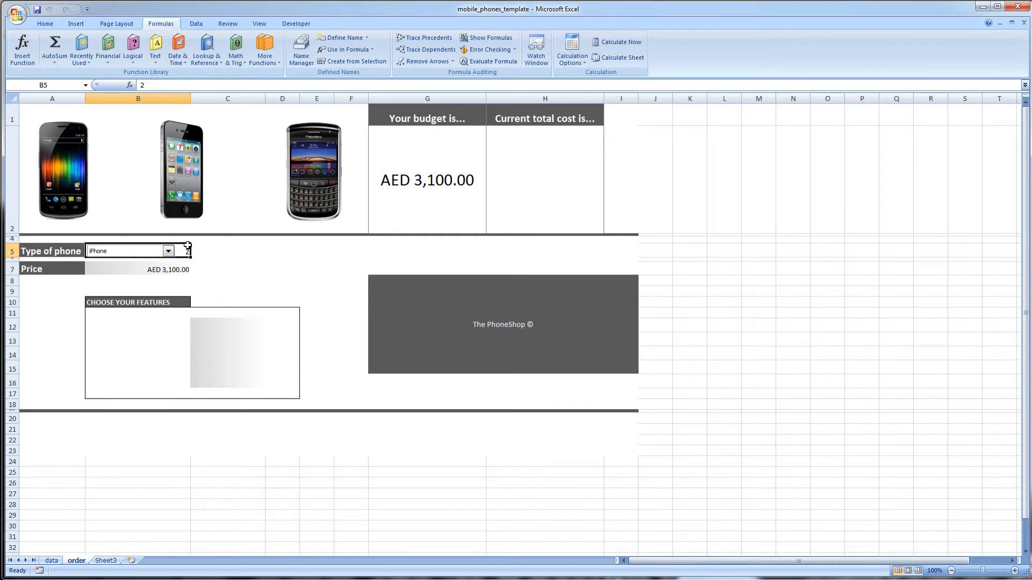
- Compare the iPhone row's number, name and price on the data sheet with the Price cell B7 on the order sheet
{"action": "left_click", "coordinate": [51, 561]}
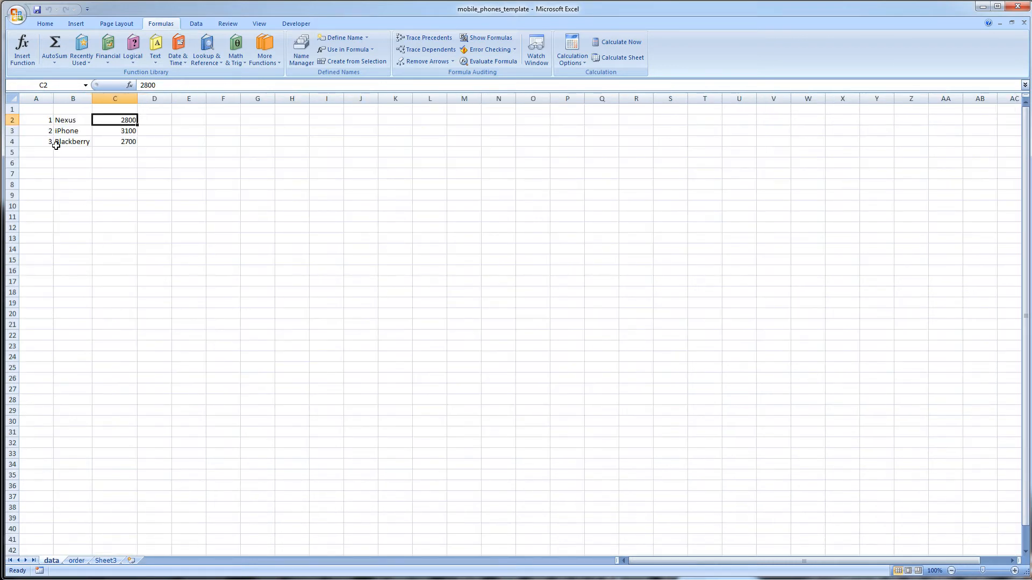
{"action": "left_click", "coordinate": [43, 131]}
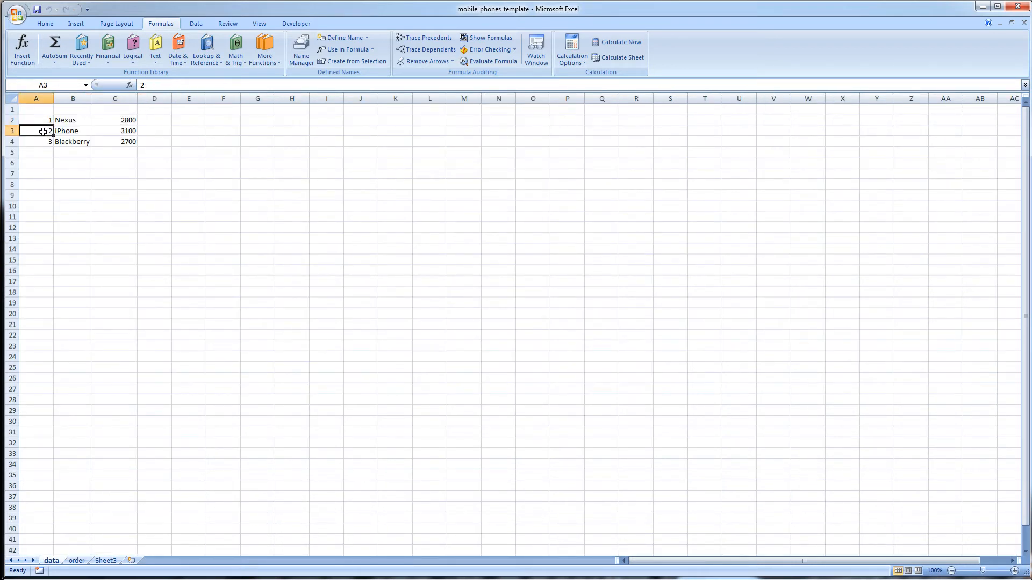
{"action": "left_click", "coordinate": [78, 131]}
{"action": "left_click", "coordinate": [121, 131]}
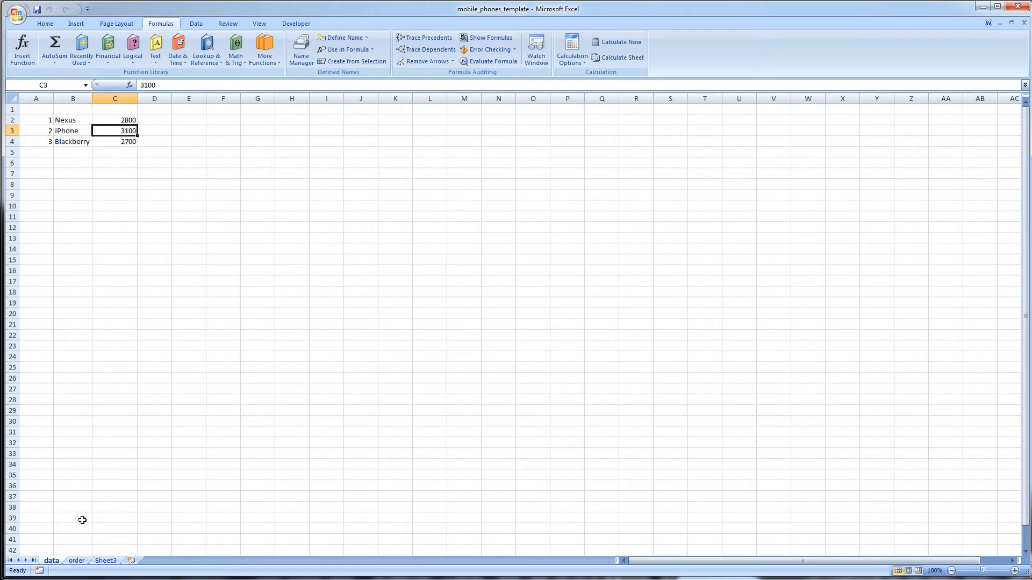
{"action": "left_click", "coordinate": [77, 561]}
{"action": "left_click", "coordinate": [160, 270]}
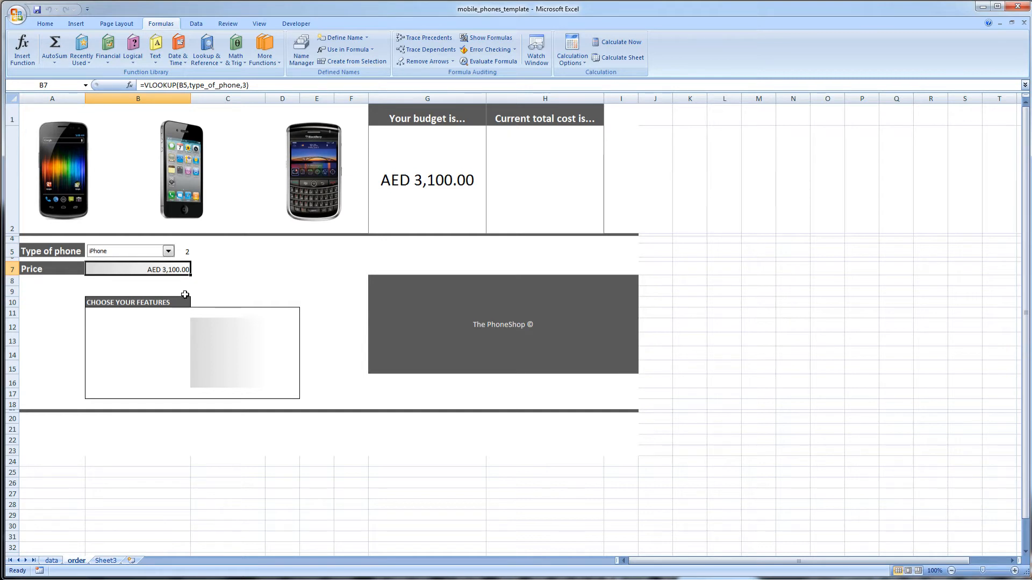
{"action": "left_click", "coordinate": [53, 561]}
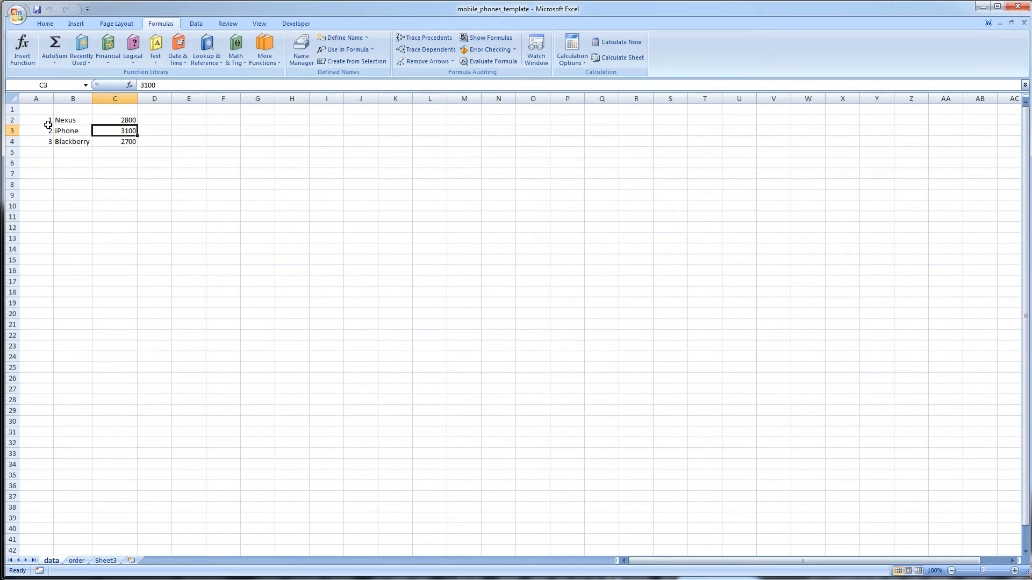
- Examine the phone numbering in column A of the data sheet and the linked cell B5 on the order sheet
{"action": "left_click", "coordinate": [47, 123]}
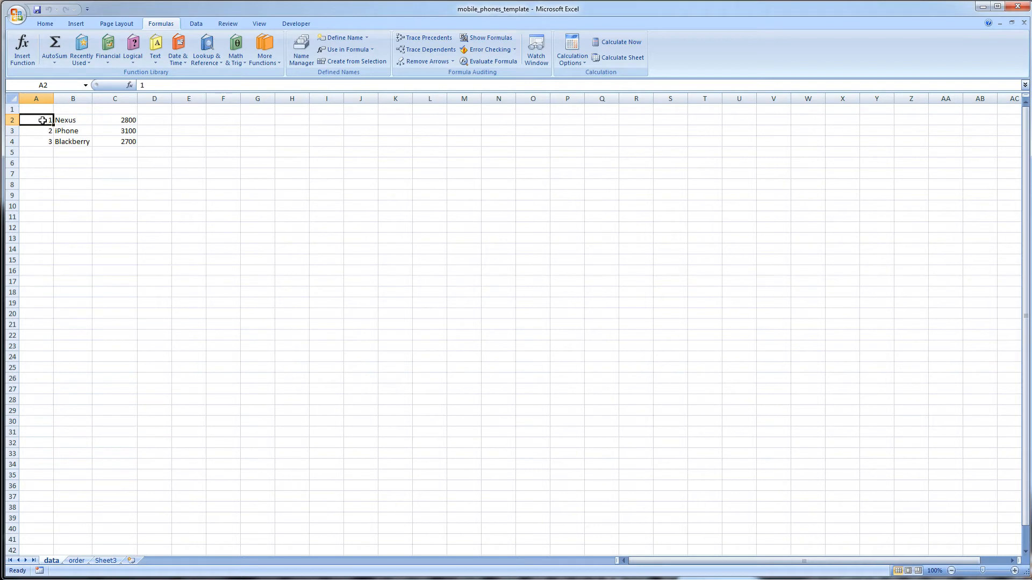
{"action": "left_click", "coordinate": [43, 131]}
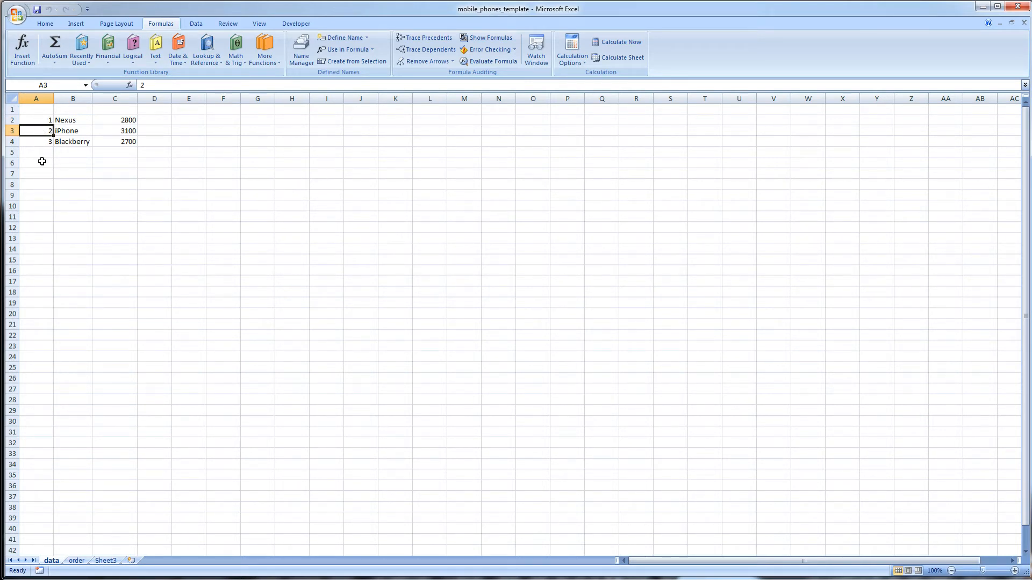
{"action": "left_click", "coordinate": [40, 120]}
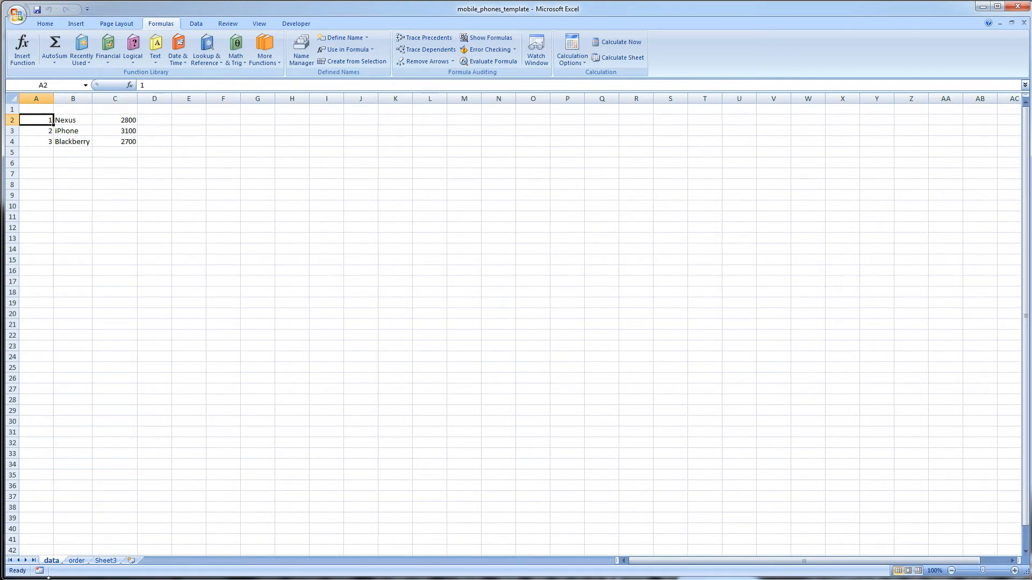
{"action": "left_click", "coordinate": [77, 560]}
{"action": "left_click", "coordinate": [187, 252]}
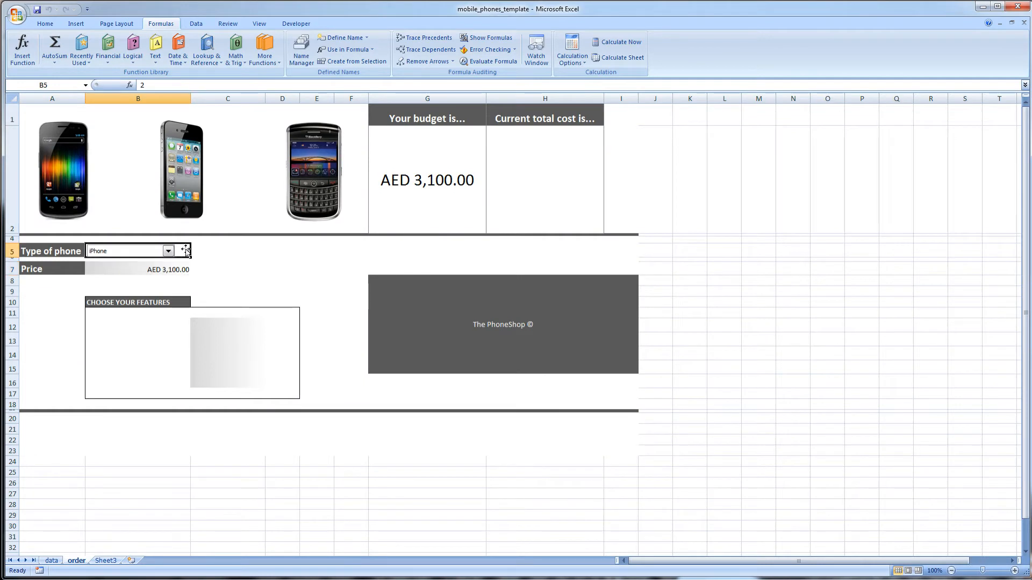
- Narrow column B on the order sheet to the width of the phone combo box
{"action": "left_click_drag", "start_coordinate": [189, 96], "coordinate": [188, 96]}
{"action": "left_click_drag", "start_coordinate": [180, 98], "coordinate": [174, 98]}
{"action": "left_click", "coordinate": [239, 278]}
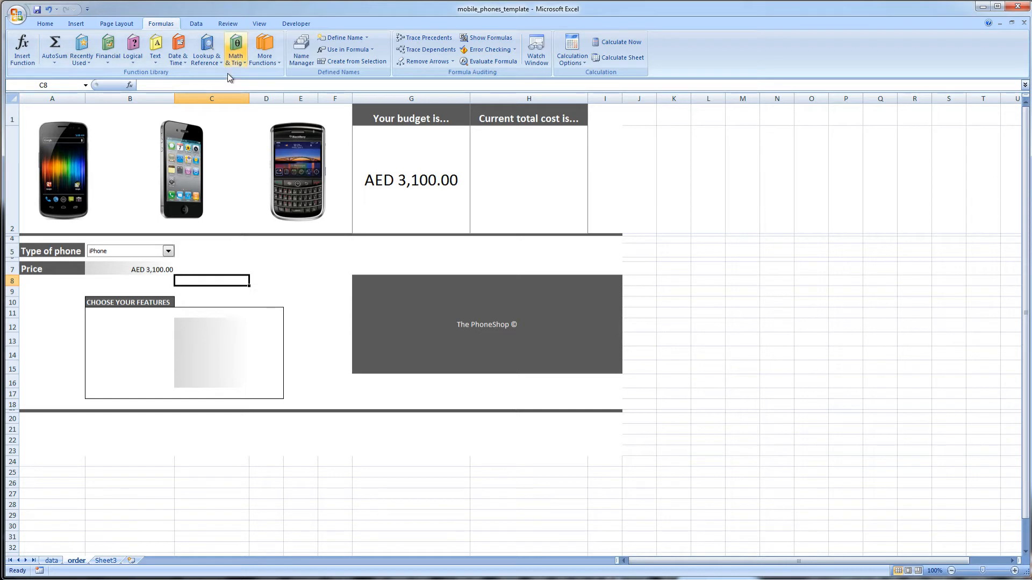
- Add a check box form control captioned 3G at row 12 under CHOOSE YOUR FEATURES and try ticking it
{"action": "left_click", "coordinate": [291, 27]}
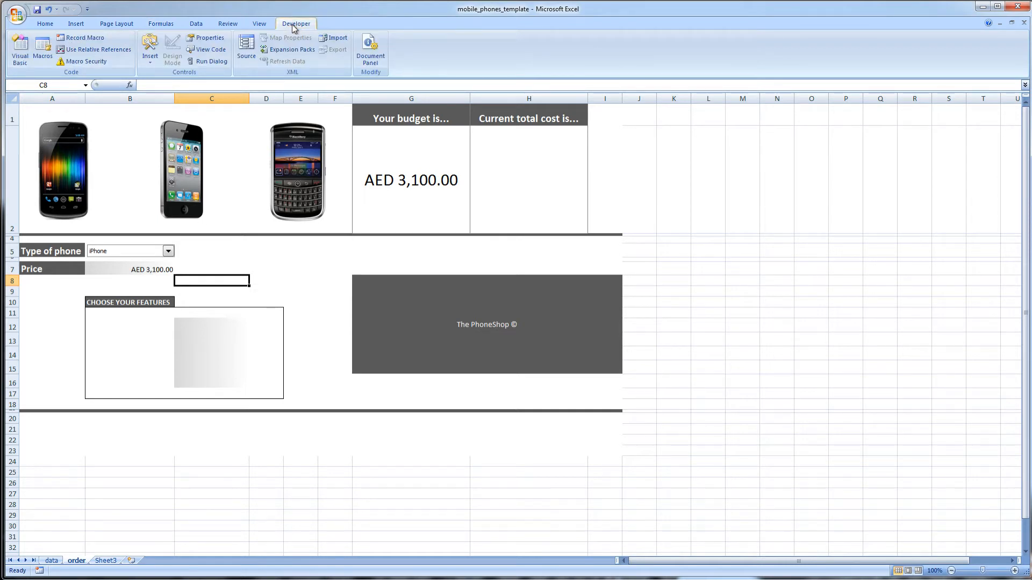
{"action": "left_click", "coordinate": [150, 59]}
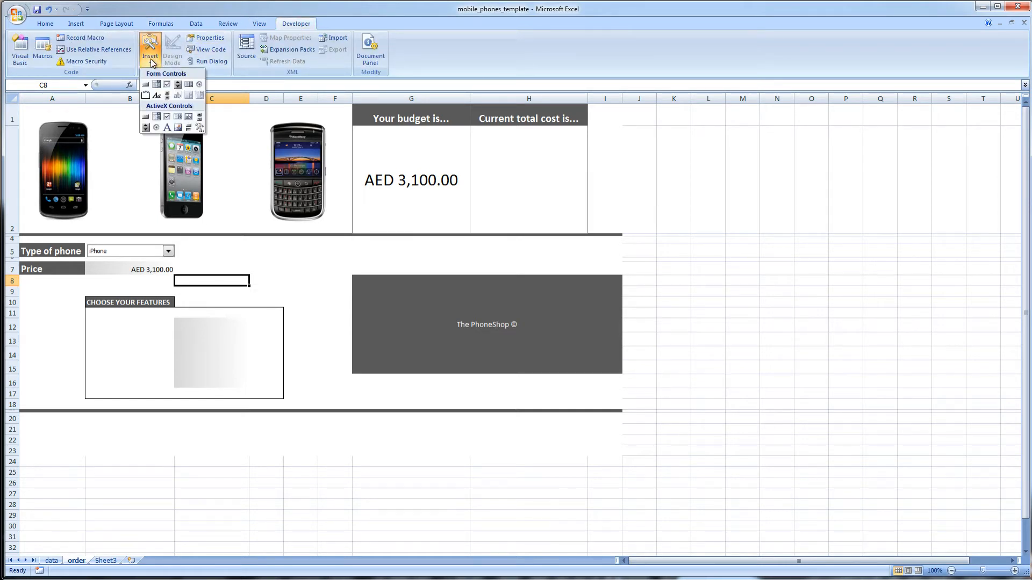
{"action": "left_click", "coordinate": [167, 85]}
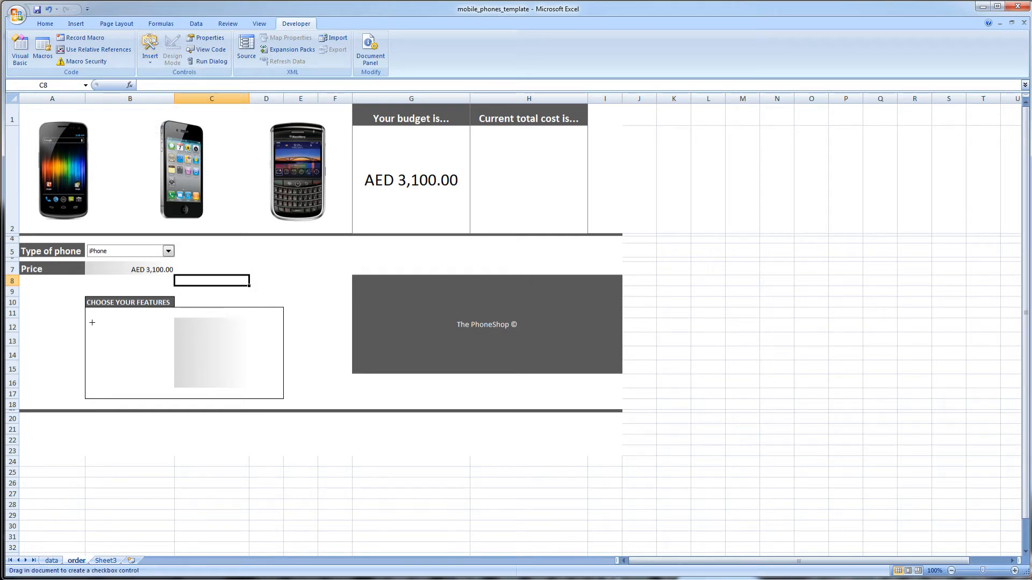
{"action": "mouse_move", "coordinate": [91, 322]}
{"action": "left_mouse_down"}
{"action": "mouse_move", "coordinate": [174, 336]}
{"action": "mouse_move", "coordinate": [102, 329]}
{"action": "left_mouse_up"}
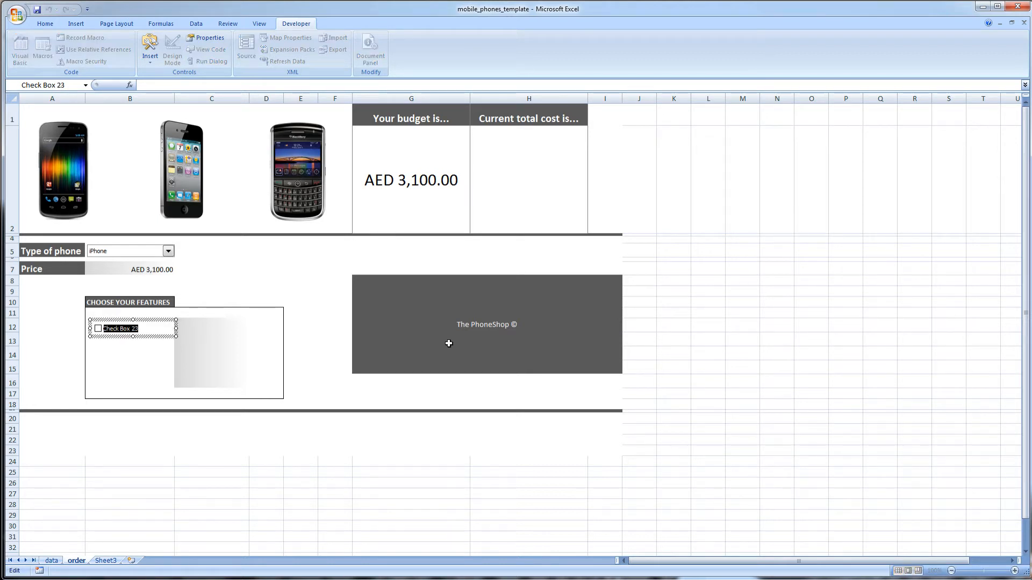
{"action": "type", "text": "3G"}
{"action": "left_click", "coordinate": [96, 360]}
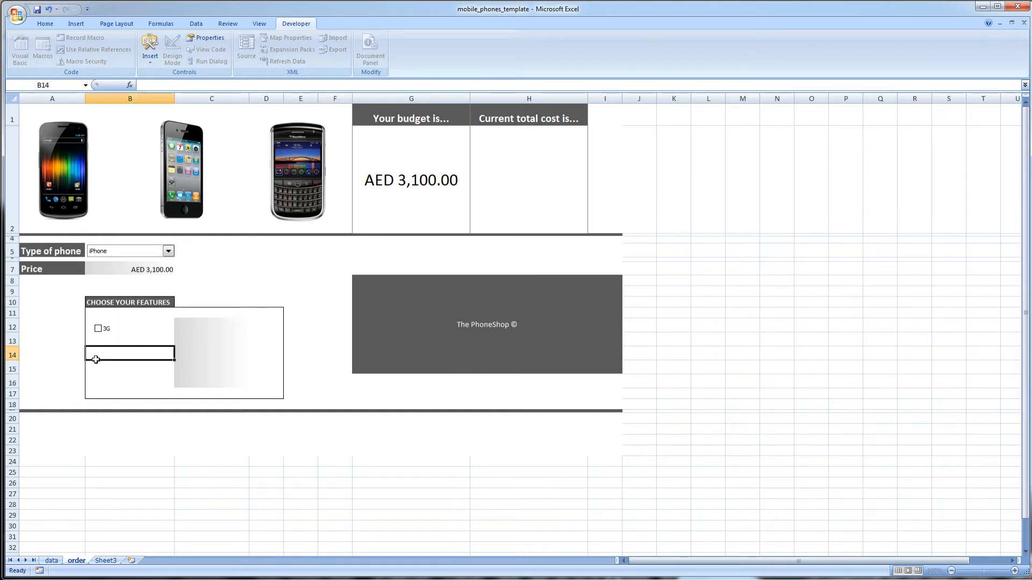
{"action": "left_click", "coordinate": [98, 329]}
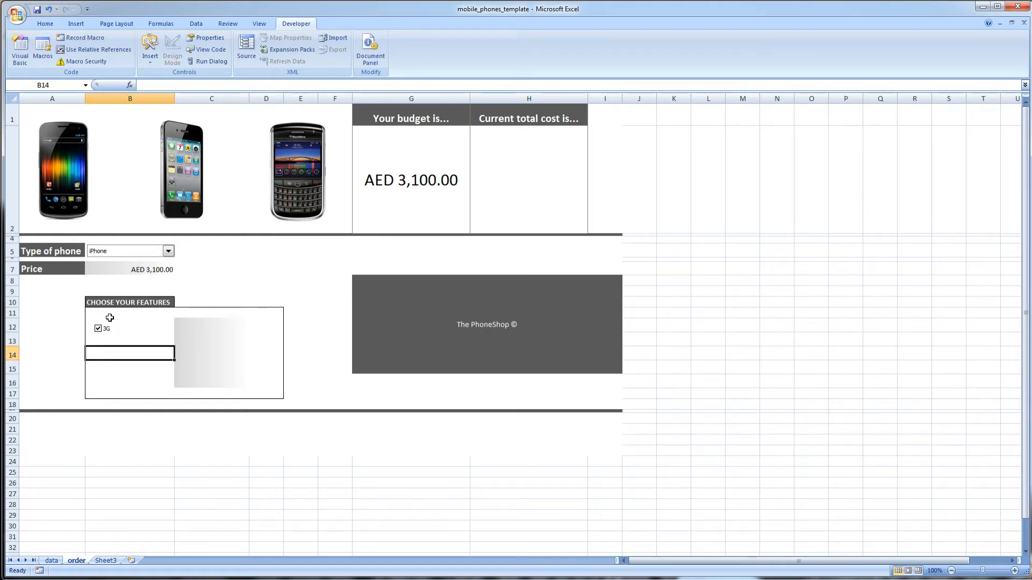
{"action": "left_click", "coordinate": [225, 327]}
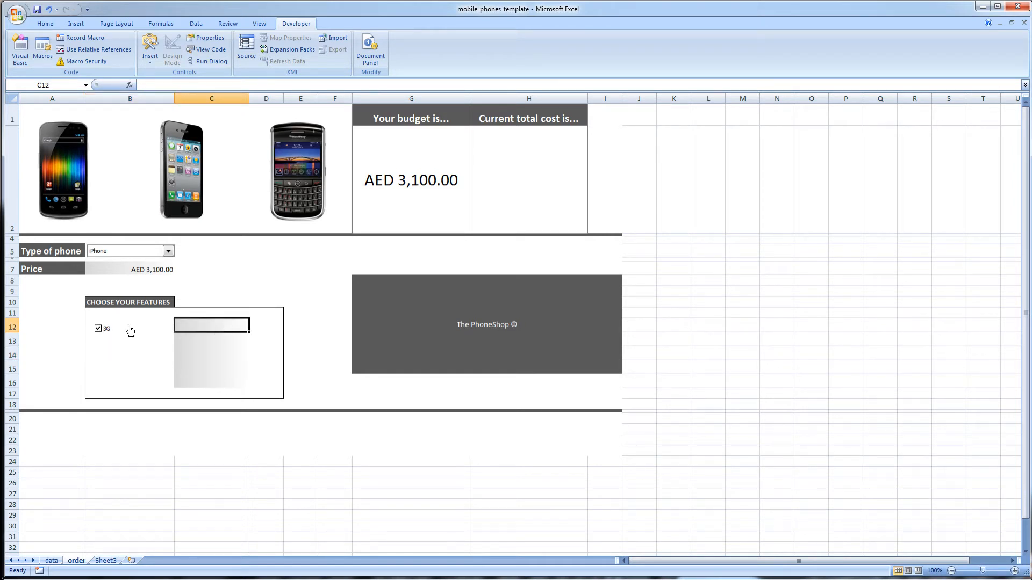
{"action": "right_click", "coordinate": [97, 333]}
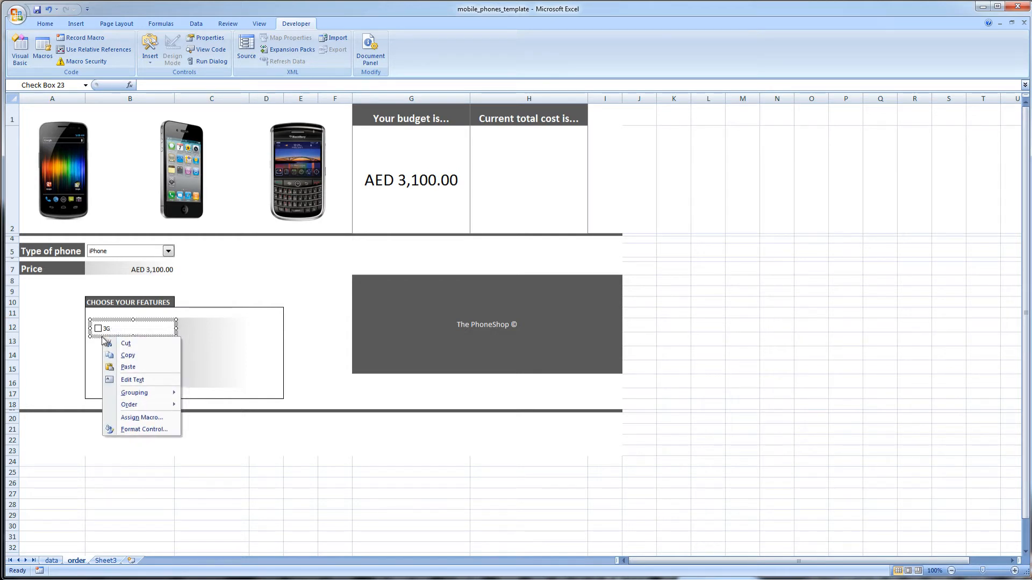
{"action": "left_click", "coordinate": [157, 61]}
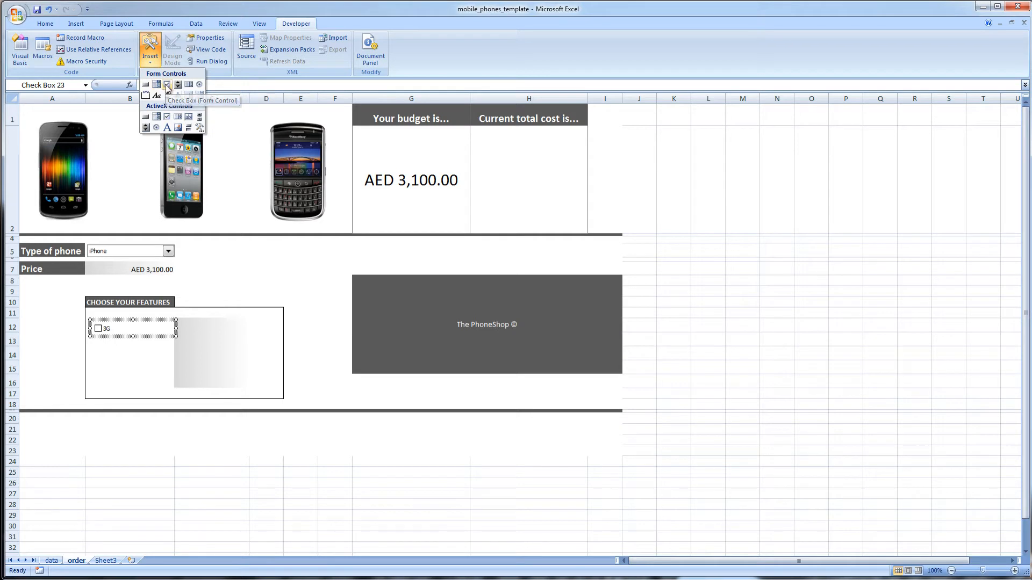
{"action": "right_click", "coordinate": [119, 337]}
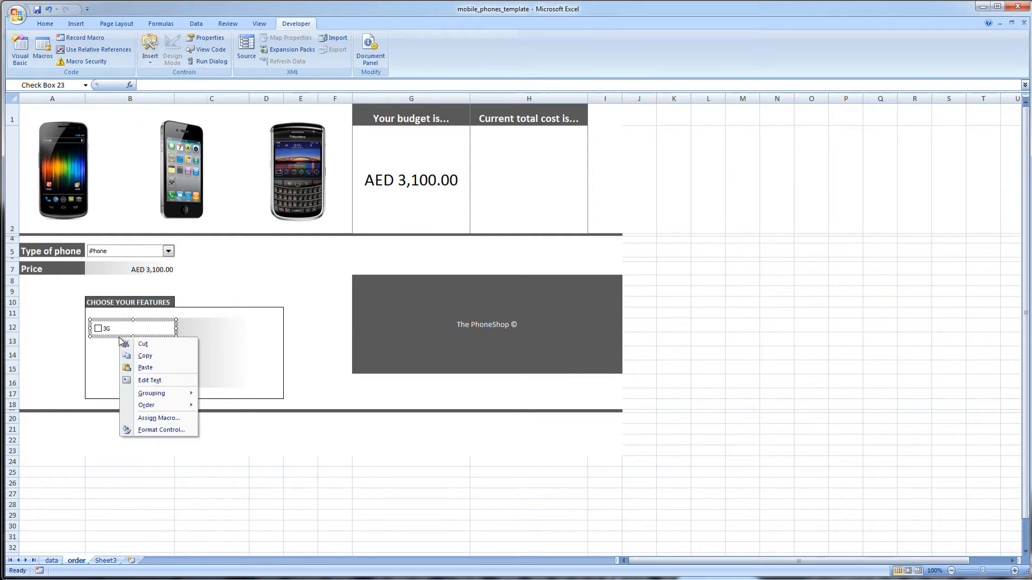
{"action": "left_click", "coordinate": [156, 431]}
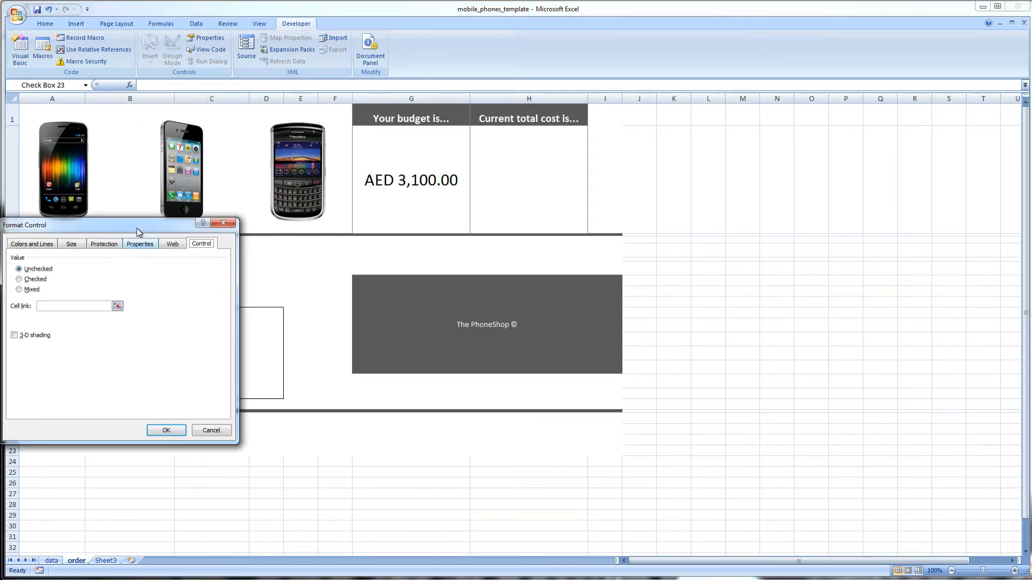
{"action": "left_click_drag", "start_coordinate": [132, 225], "coordinate": [376, 232]}
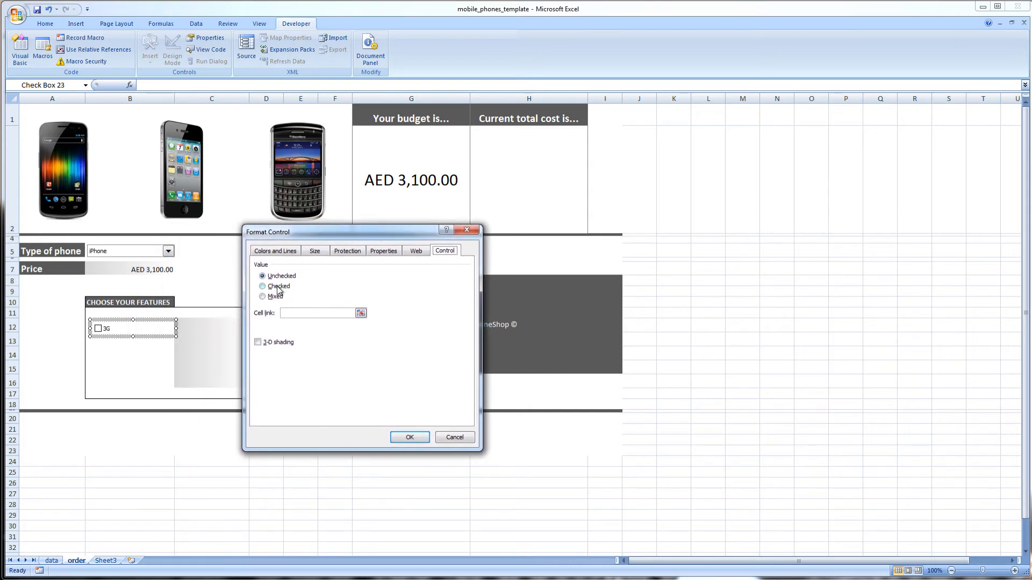
{"action": "left_click", "coordinate": [301, 313]}
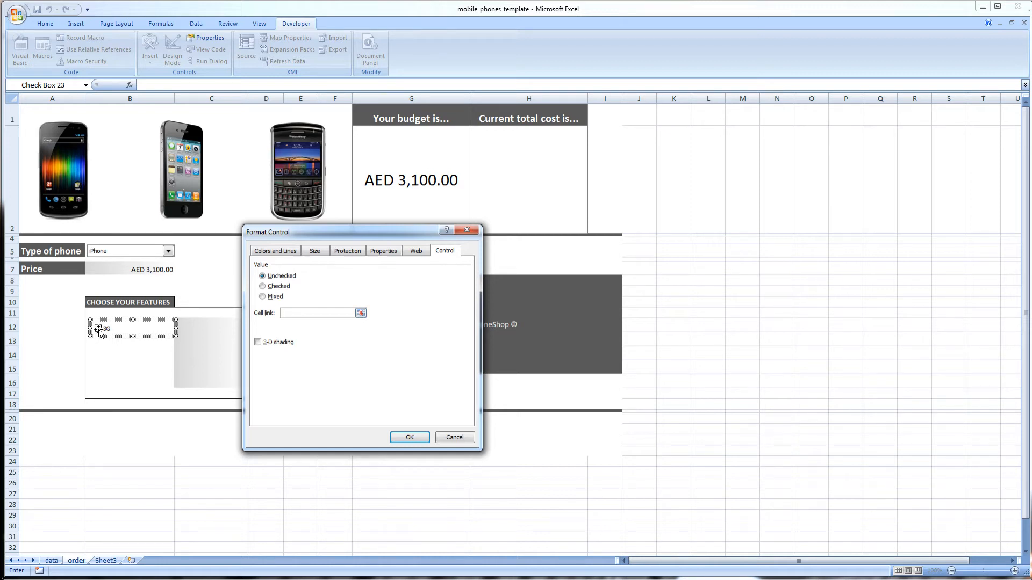
{"action": "left_click", "coordinate": [466, 437]}
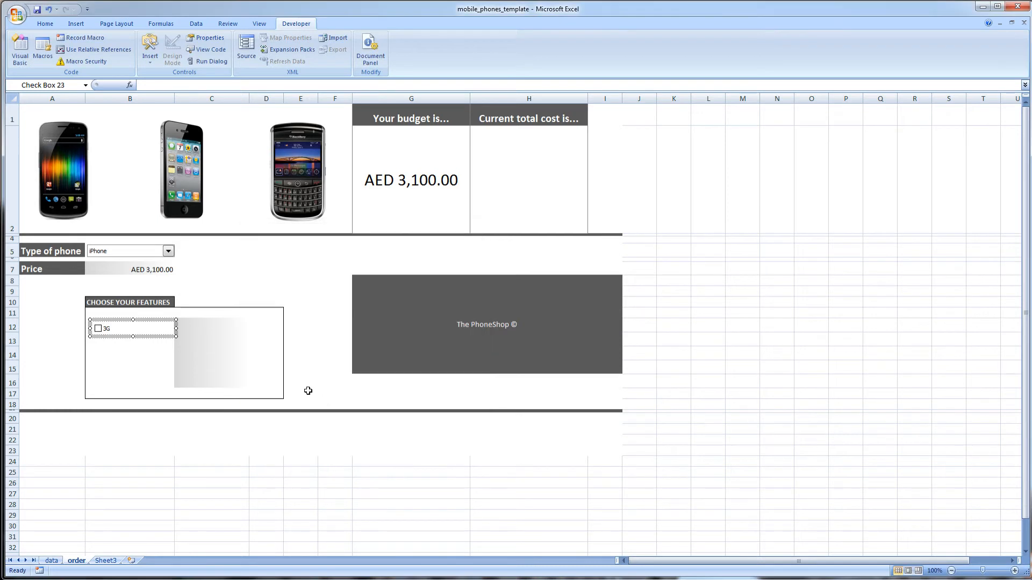
- Narrow the 3G check box around its caption and format the control with cell link $B$12 and 3-D shading
{"action": "left_click_drag", "start_coordinate": [176, 328], "coordinate": [124, 329]}
{"action": "left_click", "coordinate": [134, 328]}
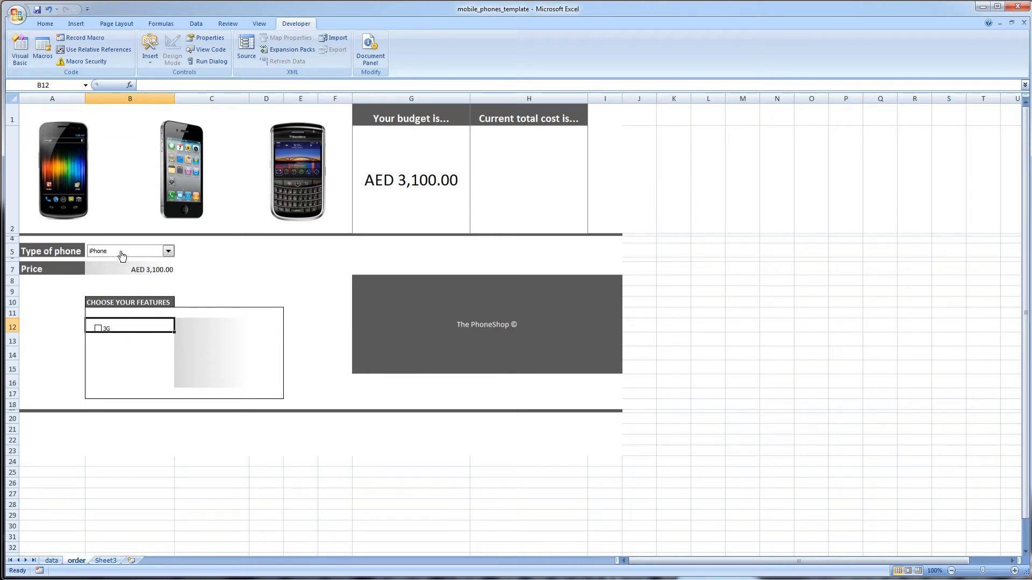
{"action": "right_click", "coordinate": [107, 331]}
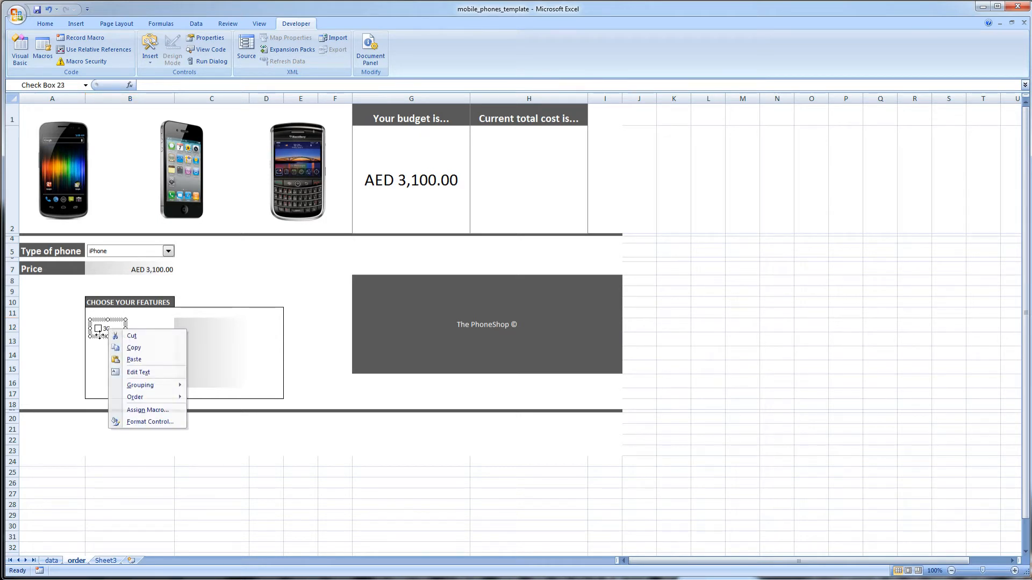
{"action": "left_click", "coordinate": [126, 424]}
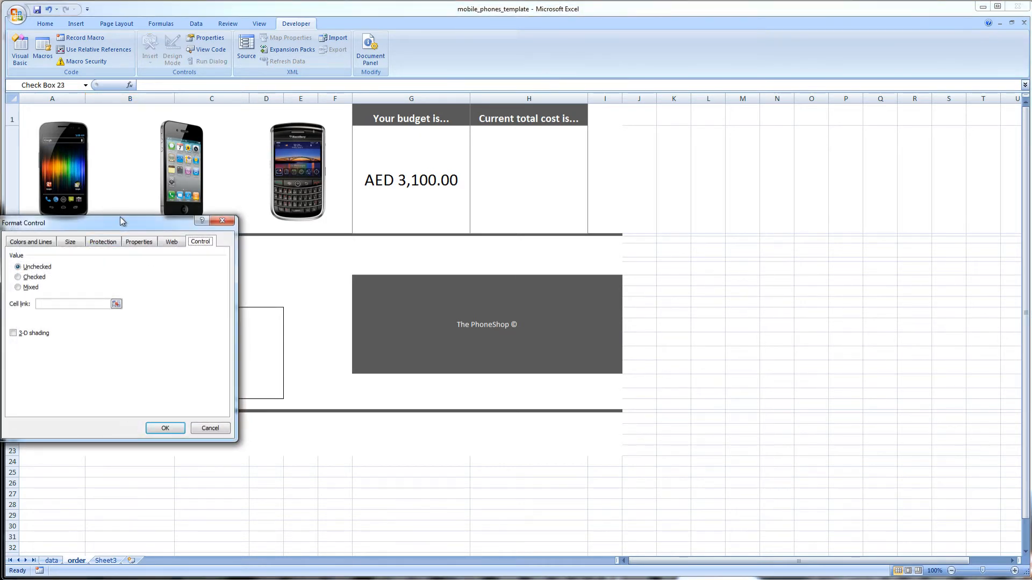
{"action": "left_click_drag", "start_coordinate": [120, 217], "coordinate": [487, 256]}
{"action": "left_click", "coordinate": [425, 341]}
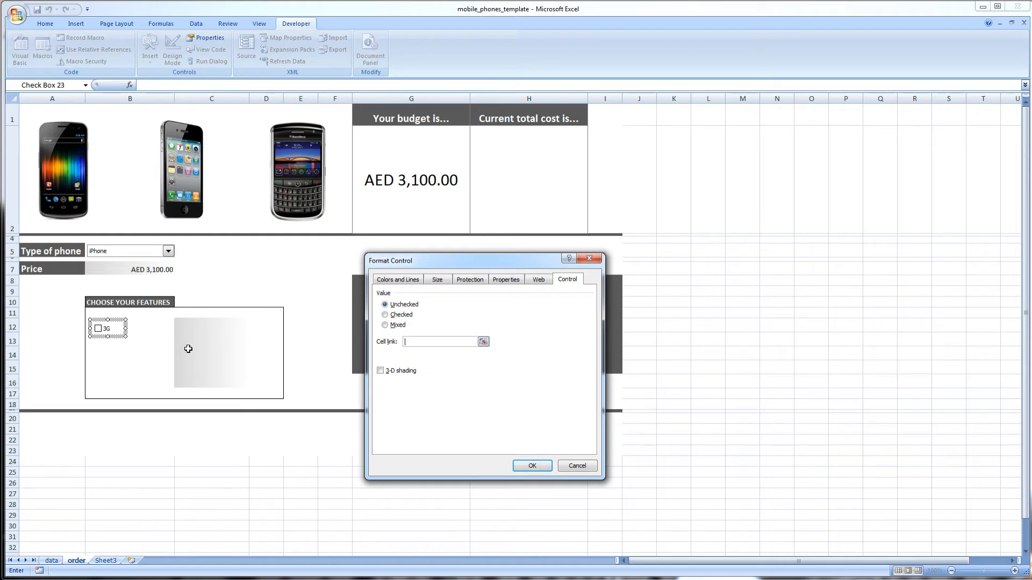
{"action": "left_click", "coordinate": [132, 326]}
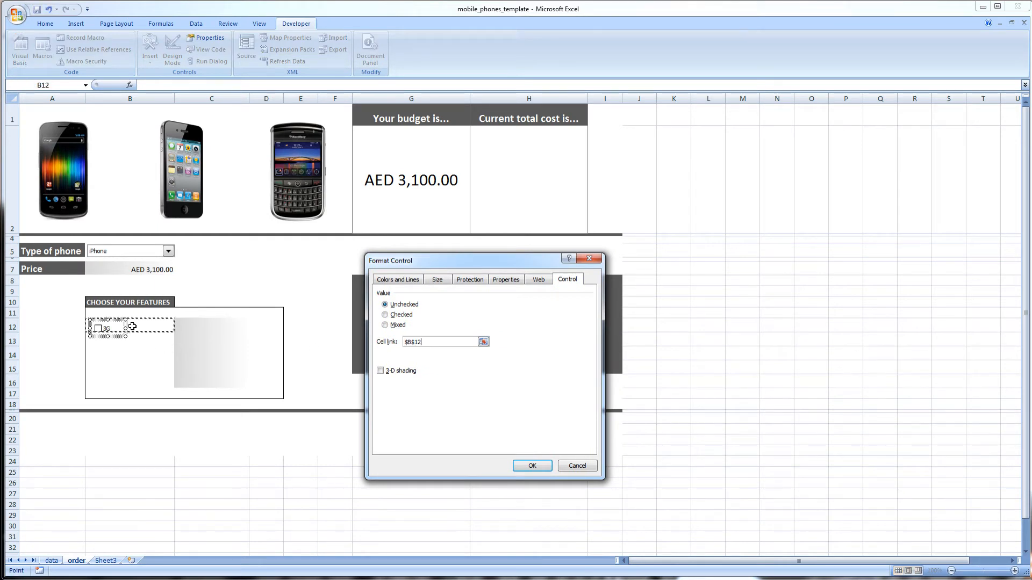
{"action": "left_click", "coordinate": [381, 370]}
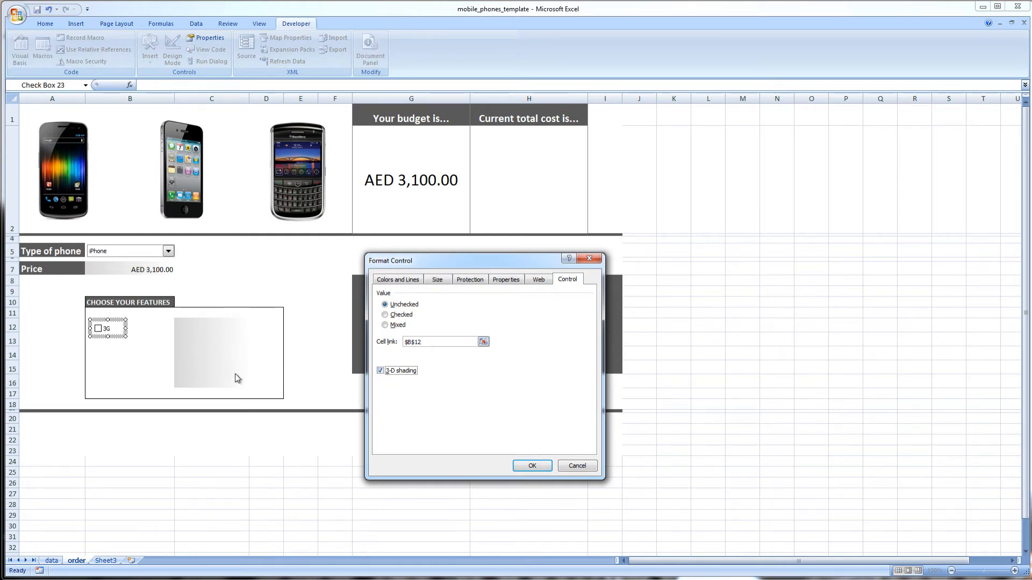
{"action": "left_click", "coordinate": [532, 466]}
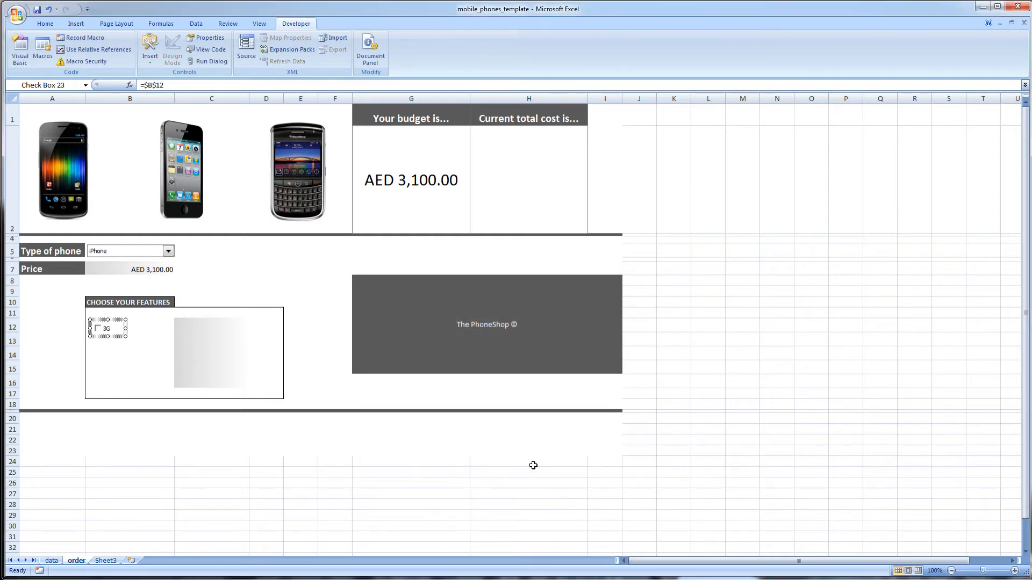
- Move the 3G check box into column A beside row 12, and select cells B12:B16 for font formatting
{"action": "left_click_drag", "start_coordinate": [116, 339], "coordinate": [120, 382]}
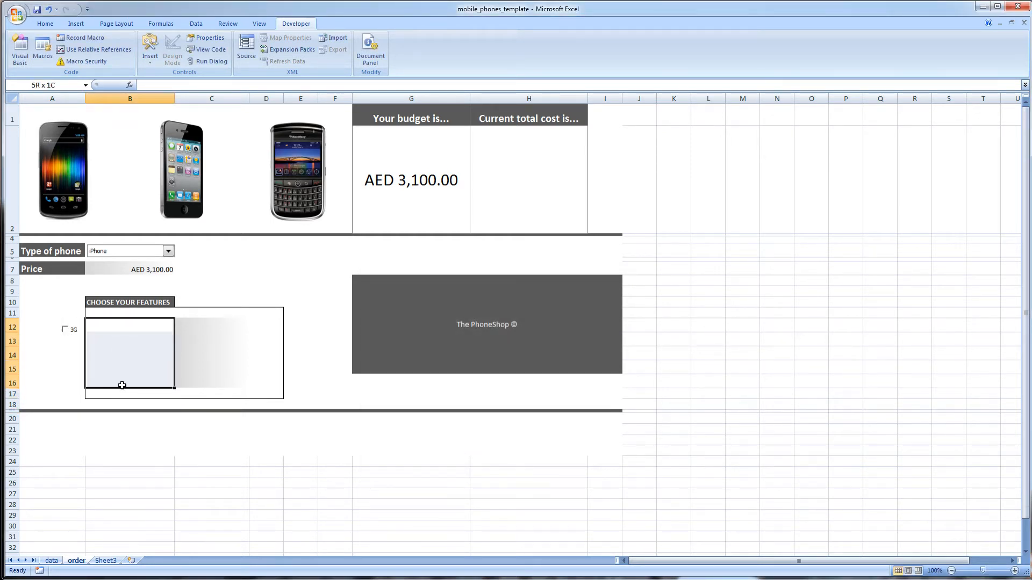
{"action": "left_click", "coordinate": [46, 23]}
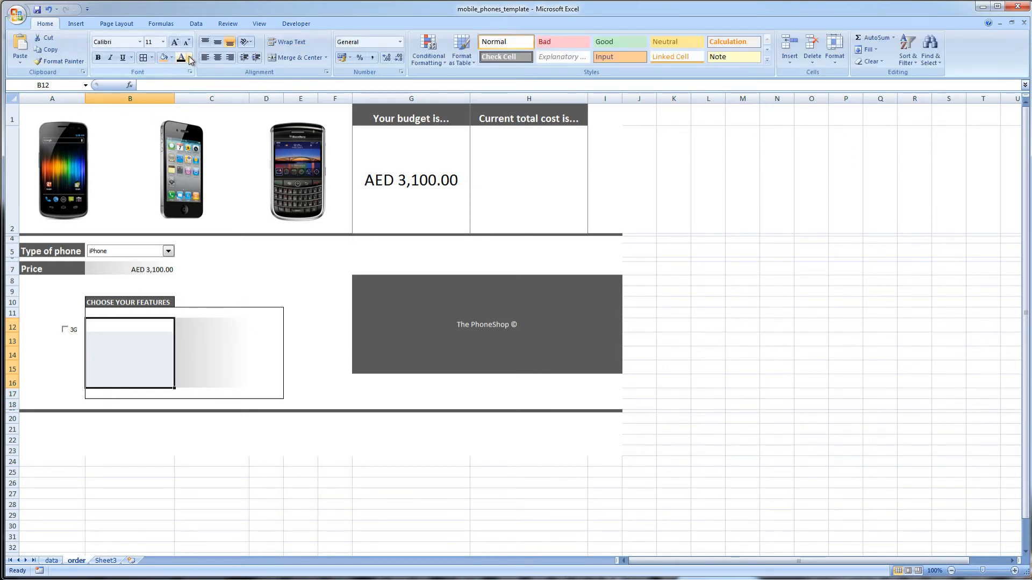
{"action": "left_click", "coordinate": [74, 363]}
- Toggle the 3G check box on and off and check how linked cell B12 responds beside cell C12
{"action": "left_click", "coordinate": [115, 329]}
{"action": "left_click", "coordinate": [65, 330]}
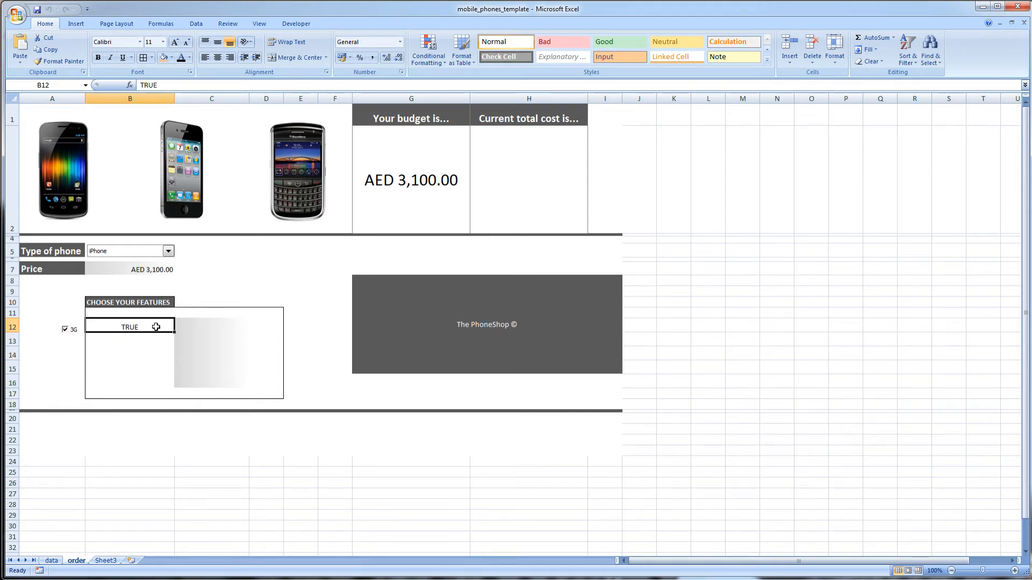
{"action": "left_click", "coordinate": [66, 332]}
{"action": "left_click", "coordinate": [65, 330]}
{"action": "left_click", "coordinate": [65, 330]}
{"action": "left_click", "coordinate": [213, 328]}
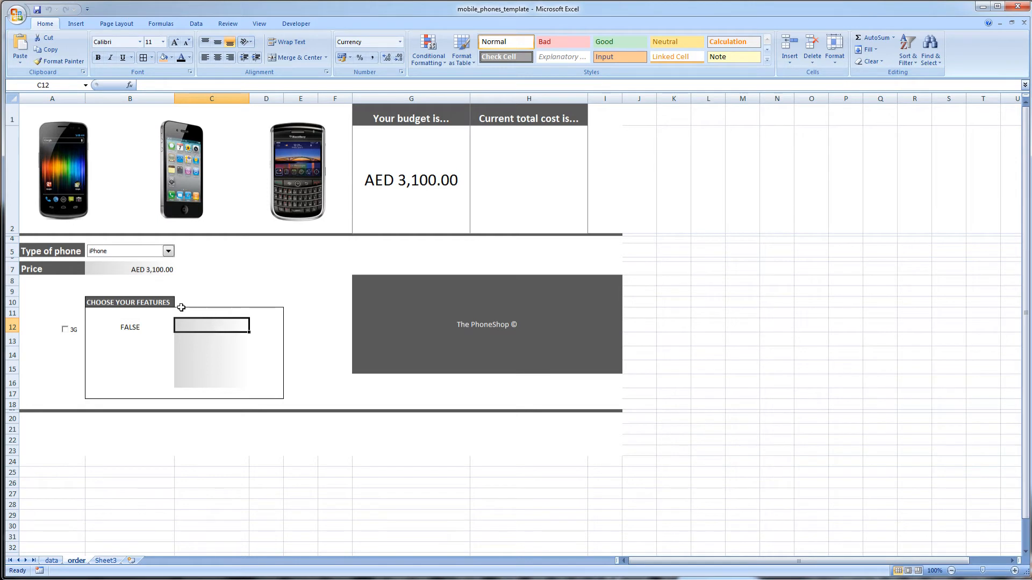
{"action": "left_click", "coordinate": [131, 329]}
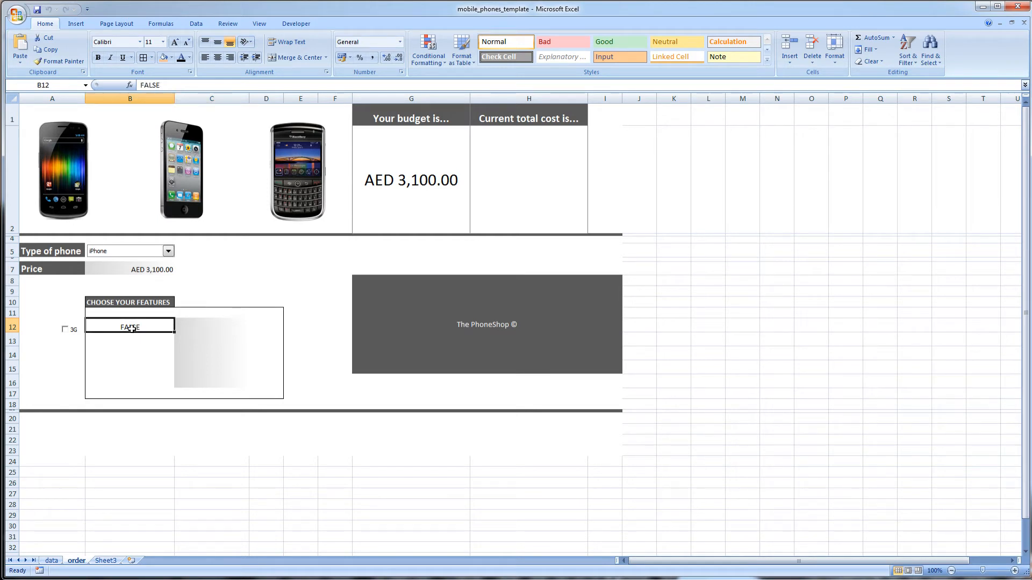
{"action": "left_click", "coordinate": [216, 324]}
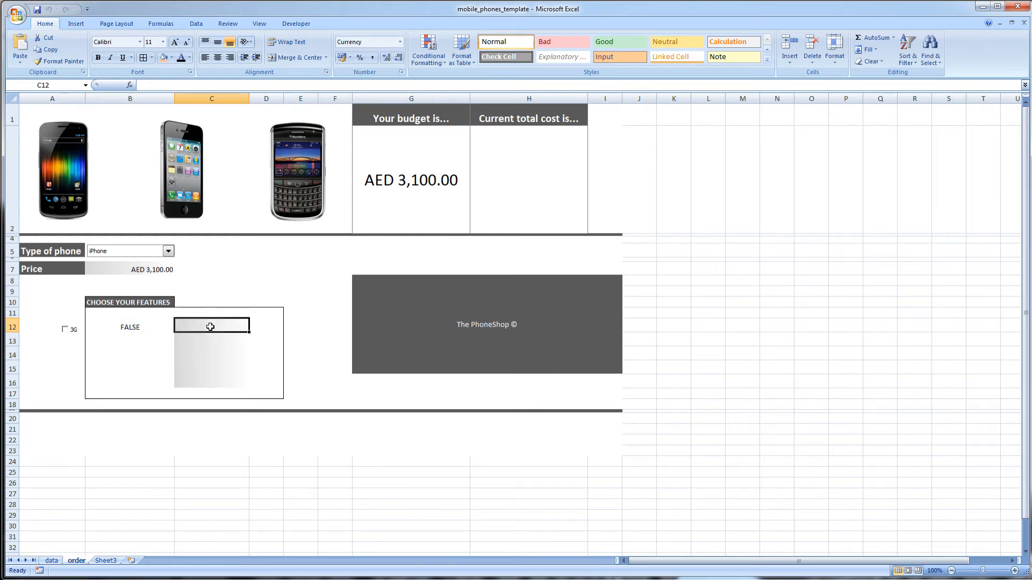
{"action": "left_click", "coordinate": [121, 326]}
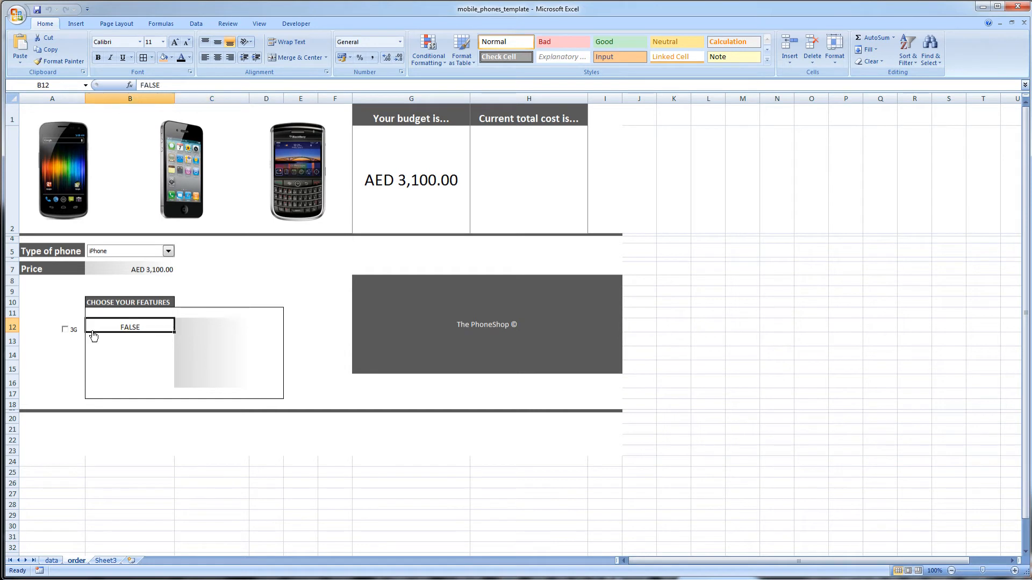
- Tick the 3G check box and enter an IF function in C12 that returns 100 when B12=TRUE and 0 otherwise
{"action": "left_click", "coordinate": [65, 330]}
{"action": "left_click", "coordinate": [211, 326]}
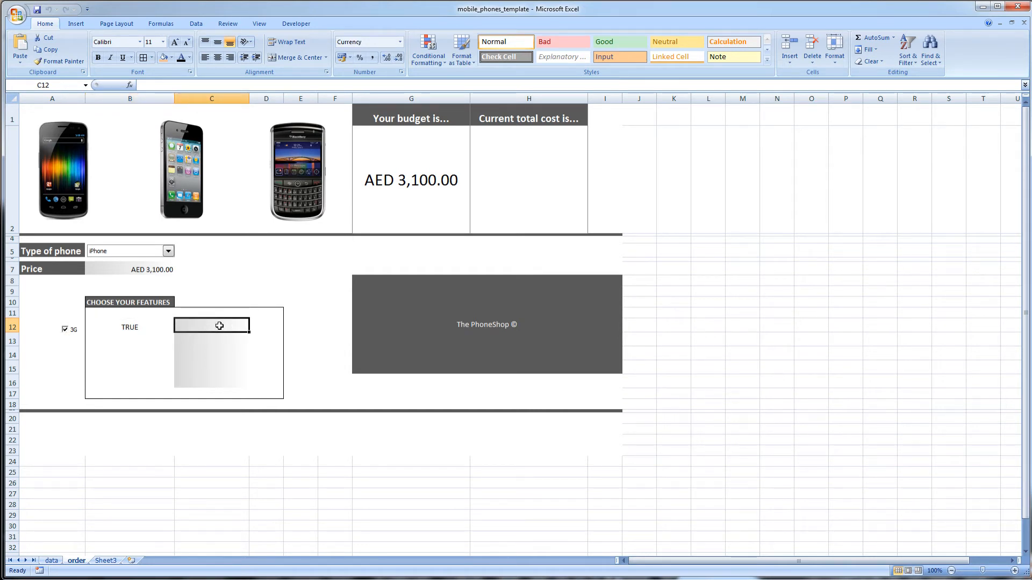
{"action": "left_click", "coordinate": [130, 85]}
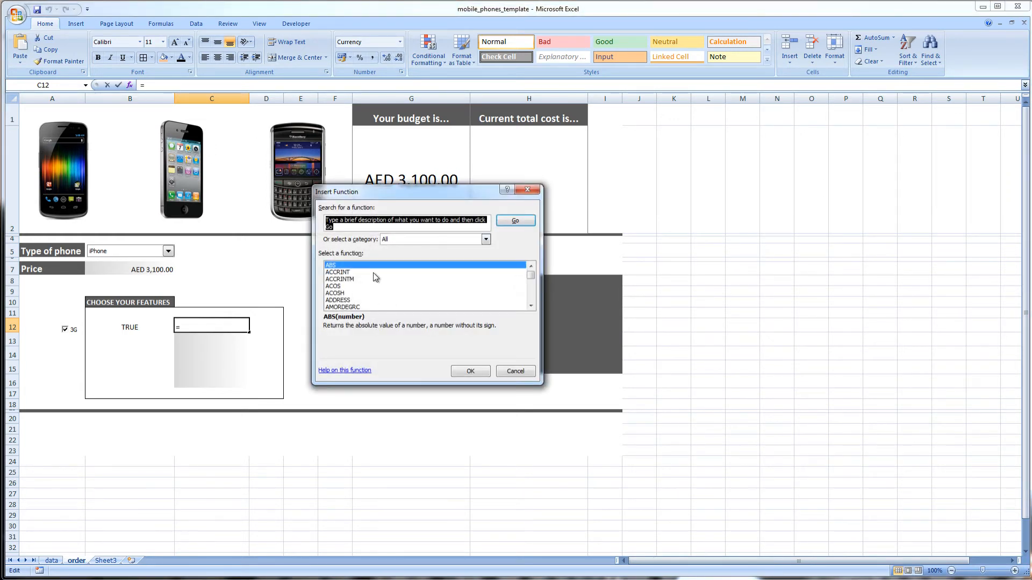
{"action": "left_click", "coordinate": [337, 280]}
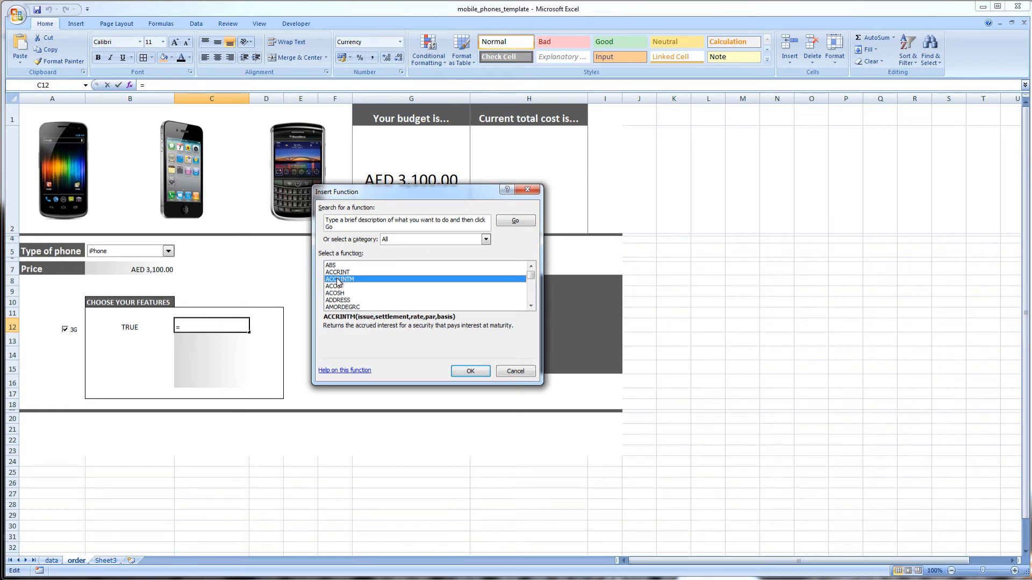
{"action": "key", "text": "i"}
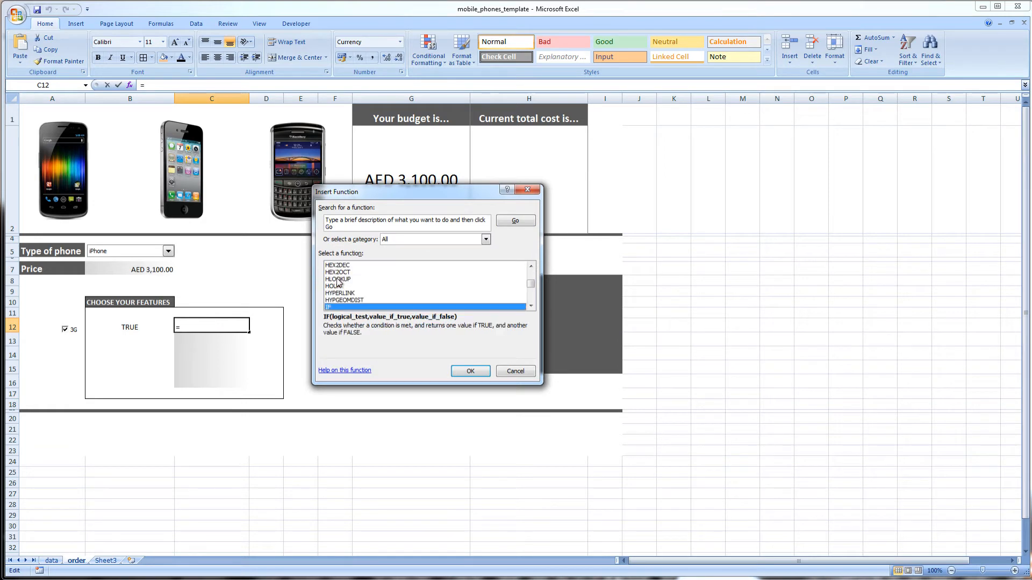
{"action": "double_click", "coordinate": [340, 306]}
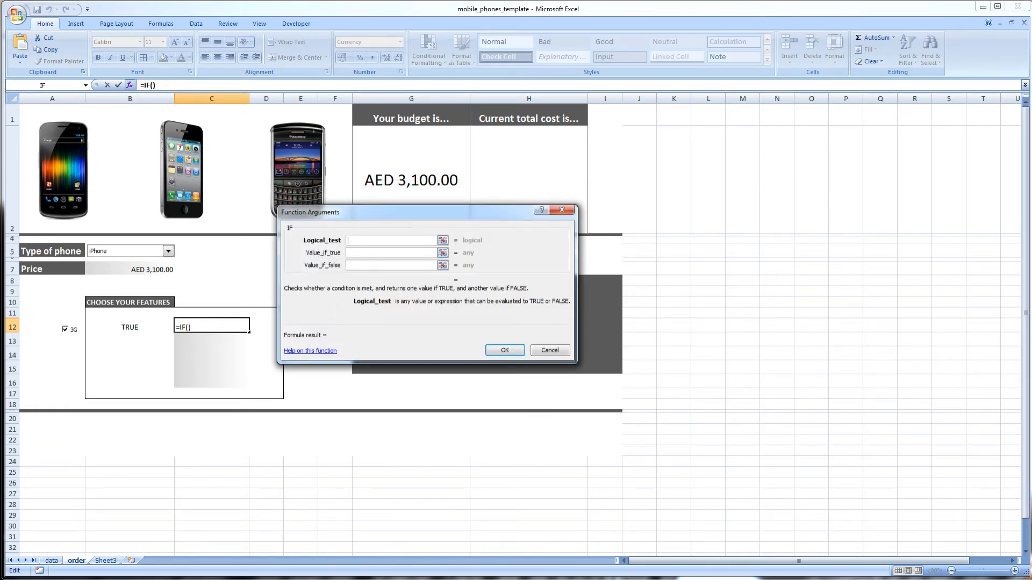
{"action": "left_click", "coordinate": [129, 329]}
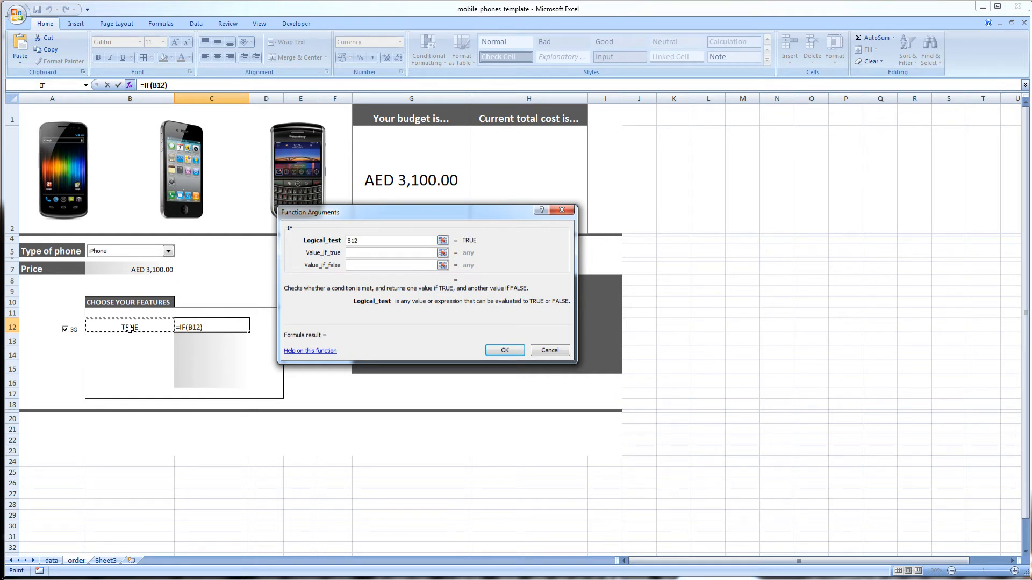
{"action": "type", "text": "=TRUE"}
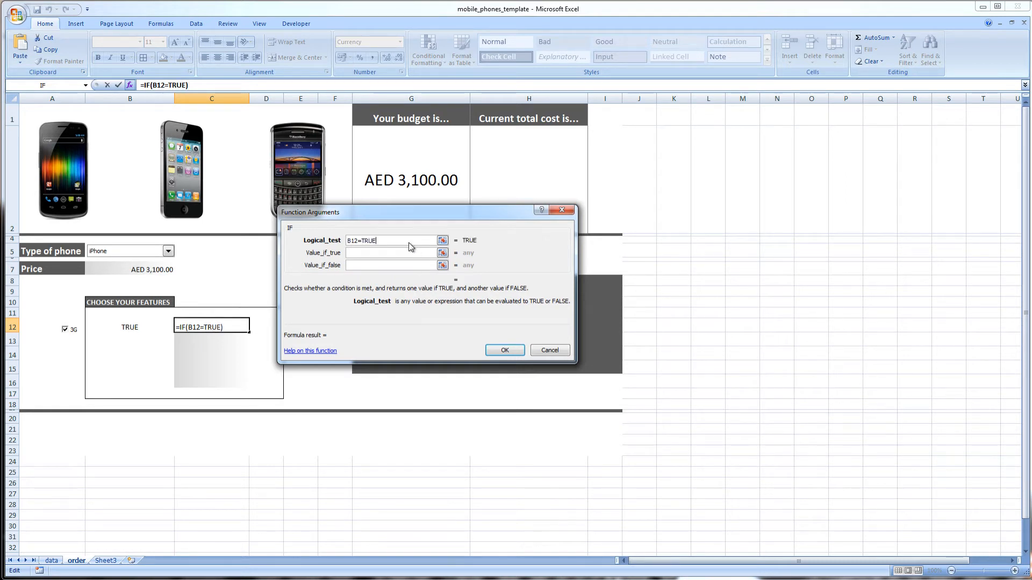
{"action": "key", "text": "Tab"}
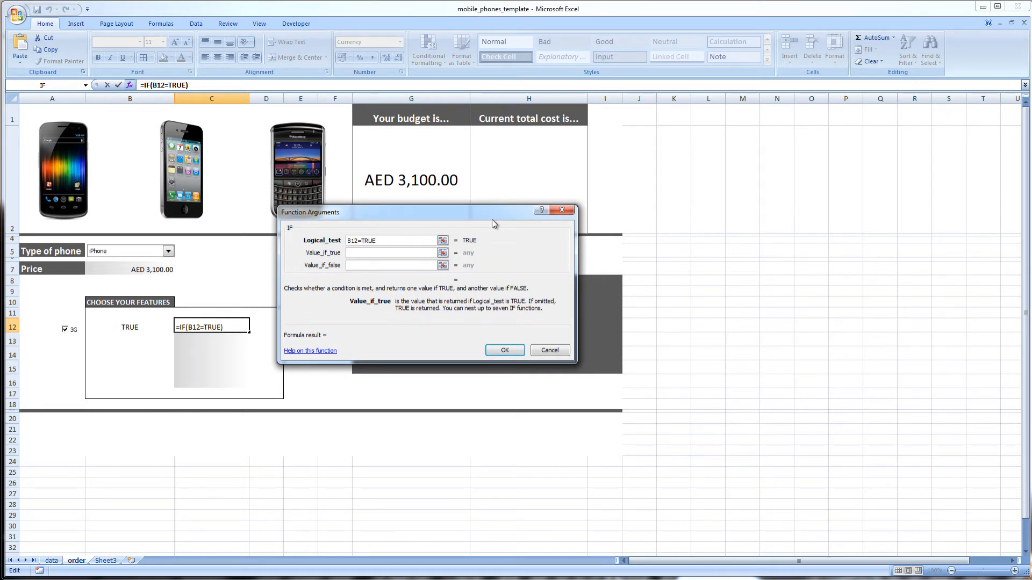
{"action": "type", "text": "100"}
{"action": "key", "text": "Tab"}
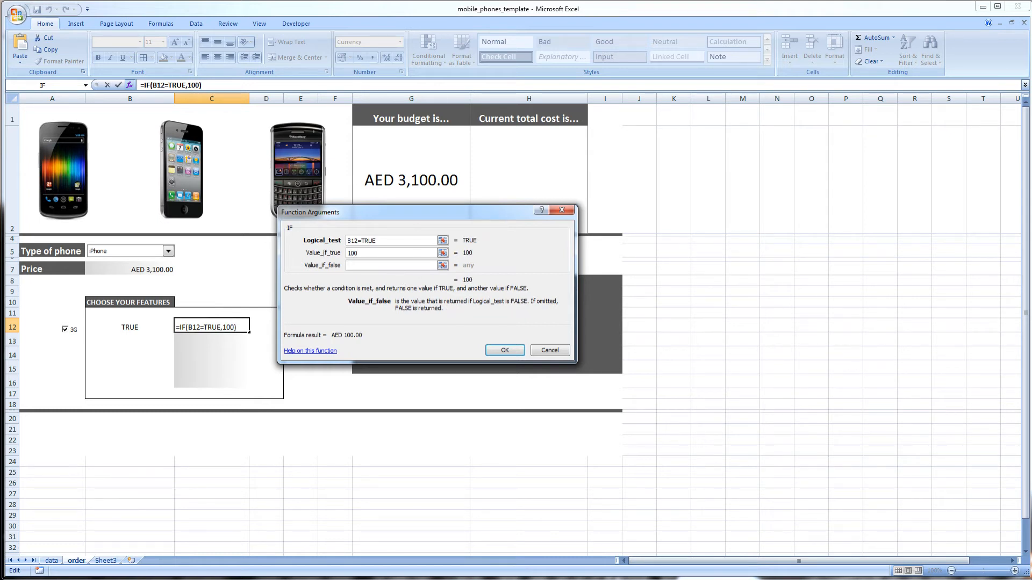
{"action": "type", "text": "0"}
{"action": "left_click", "coordinate": [514, 350]}
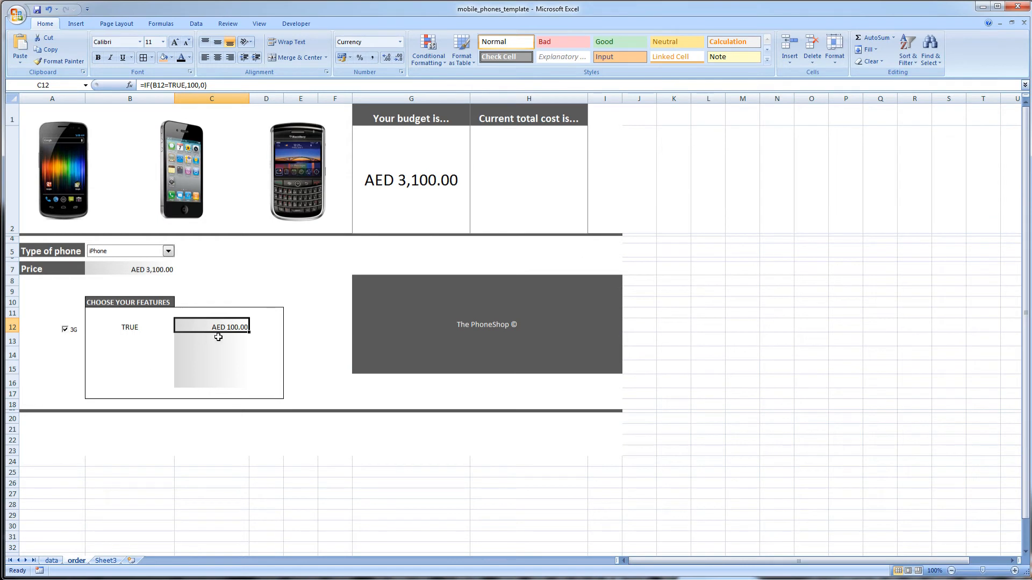
- Toggle the 3G check box repeatedly and check how linked cell B12 and the formula in C12 respond
{"action": "left_click", "coordinate": [65, 330]}
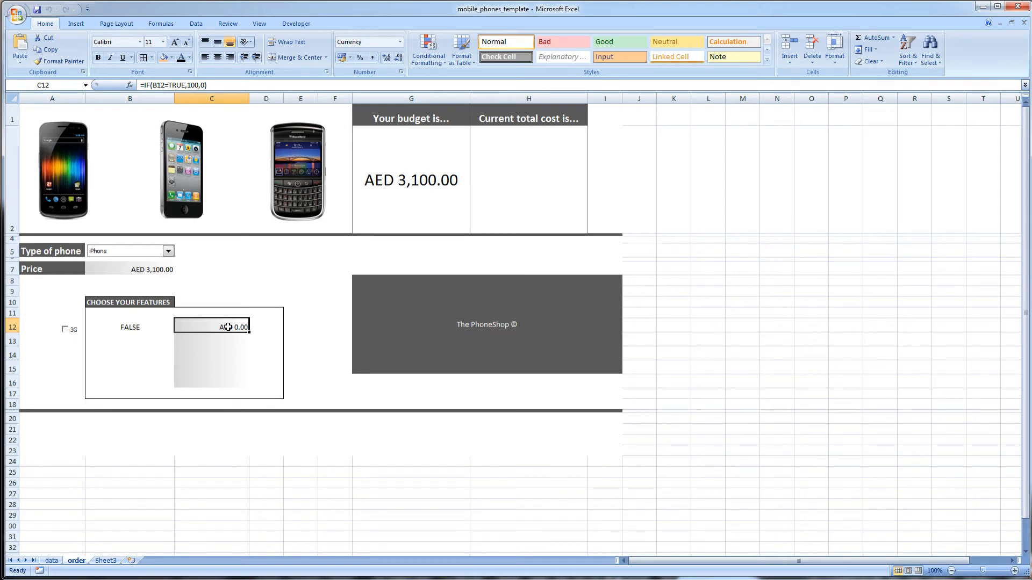
{"action": "left_click", "coordinate": [130, 328]}
{"action": "left_click", "coordinate": [191, 328]}
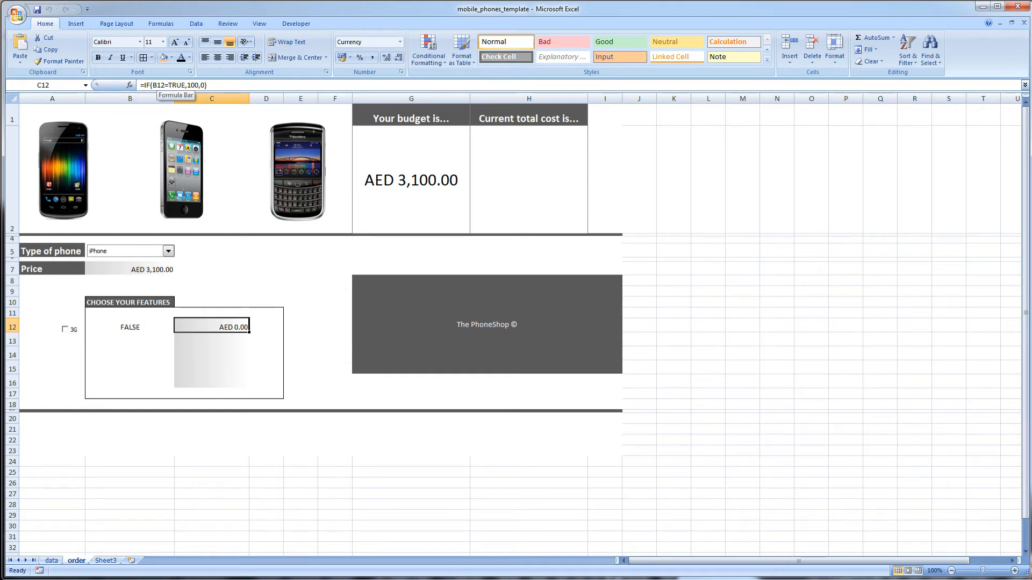
{"action": "left_click", "coordinate": [65, 330]}
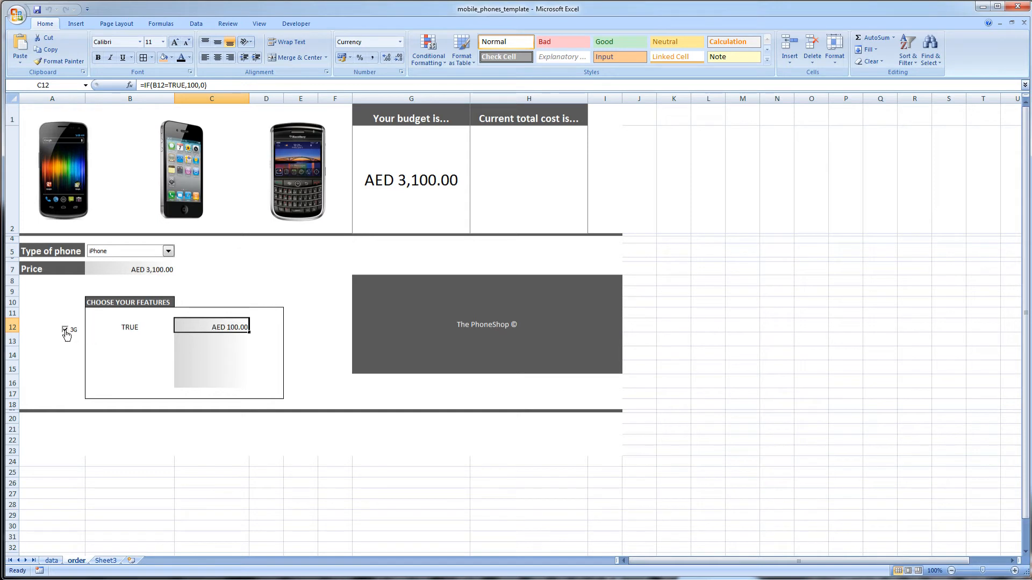
{"action": "left_click", "coordinate": [65, 330]}
{"action": "left_click", "coordinate": [65, 330]}
{"action": "left_click", "coordinate": [65, 330]}
{"action": "left_click", "coordinate": [65, 330]}
- Add a second check box form control captioned WiFi in column A below the 3G check box
{"action": "left_click", "coordinate": [72, 365]}
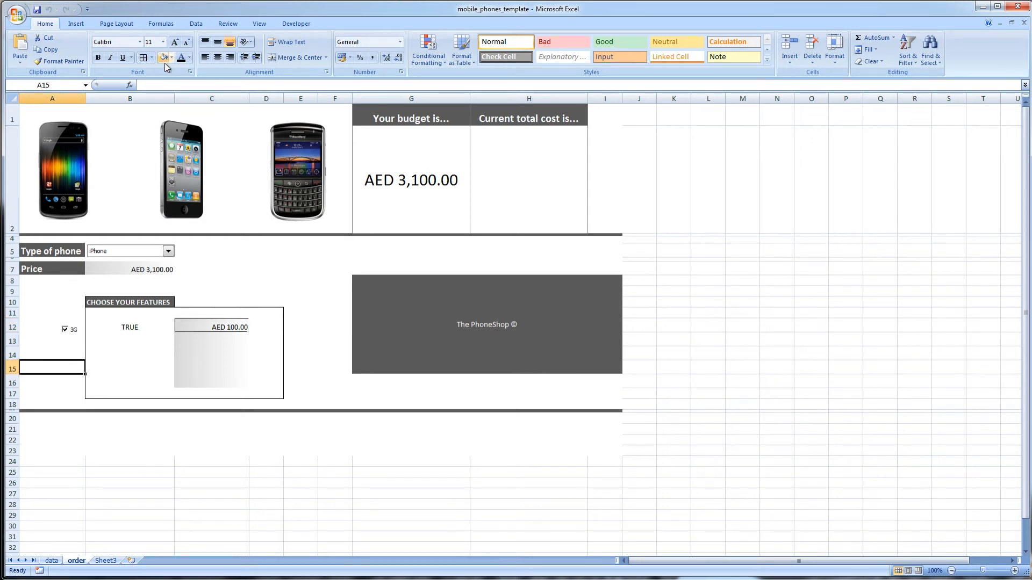
{"action": "left_click", "coordinate": [298, 24]}
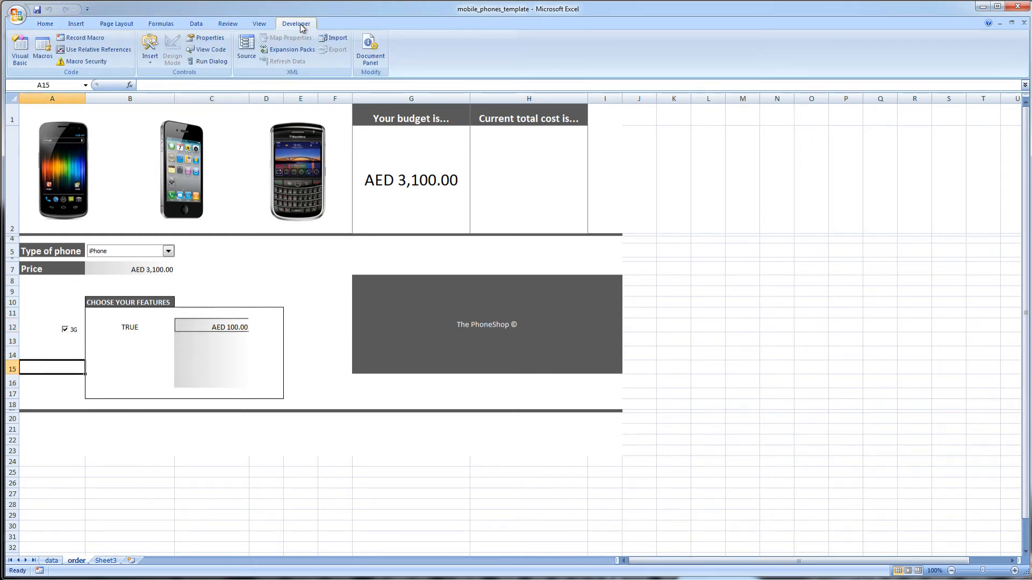
{"action": "left_click", "coordinate": [150, 48]}
{"action": "left_click", "coordinate": [166, 86]}
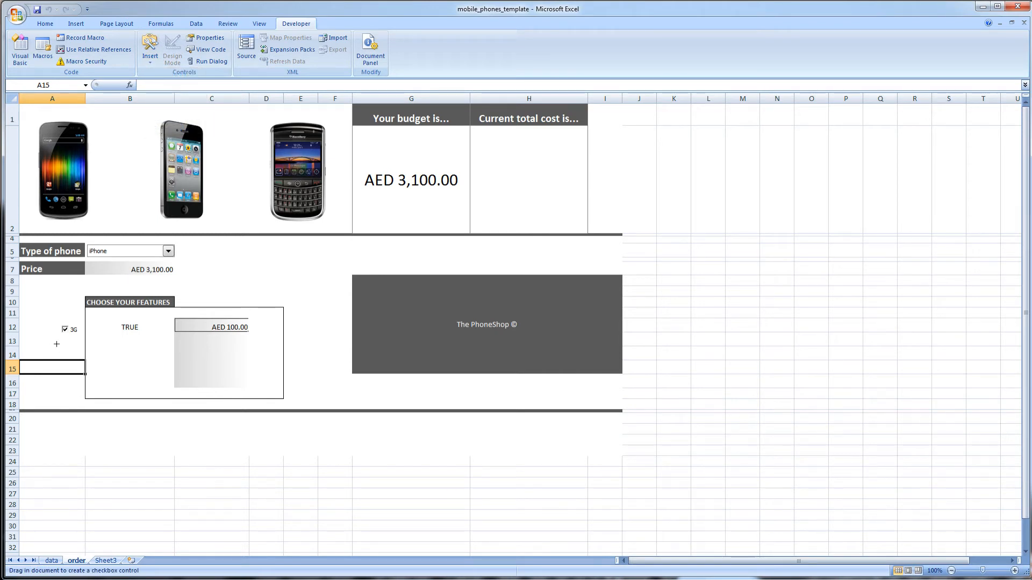
{"action": "mouse_move", "coordinate": [56, 344]}
{"action": "left_mouse_down"}
{"action": "mouse_move", "coordinate": [116, 359]}
{"action": "mouse_move", "coordinate": [67, 350]}
{"action": "left_mouse_up"}
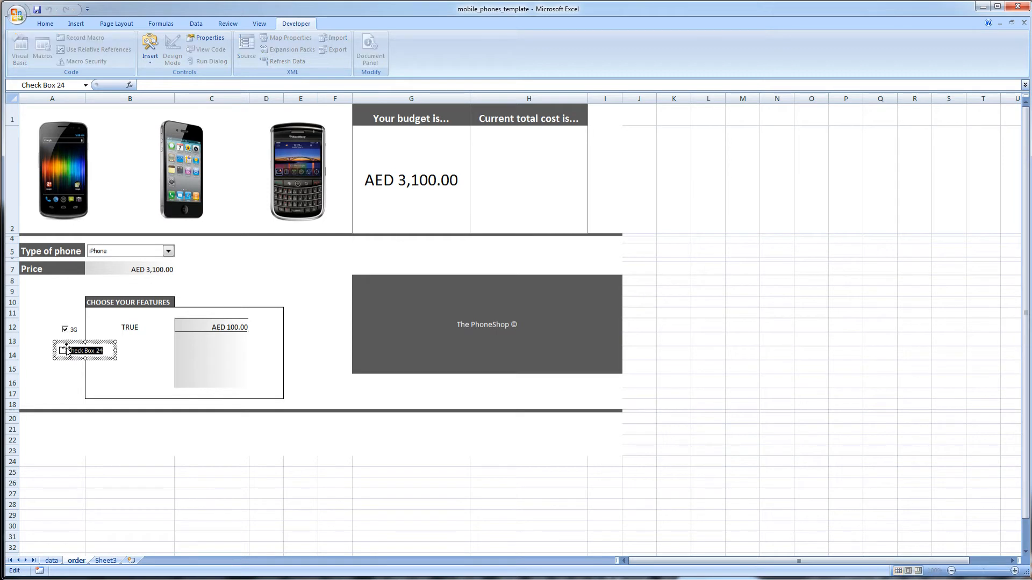
{"action": "key", "text": "BackSpace"}
- Format the WiFi check box with cell link $B$13 and 3-D shading, and tick it
{"action": "right_click", "coordinate": [81, 362]}
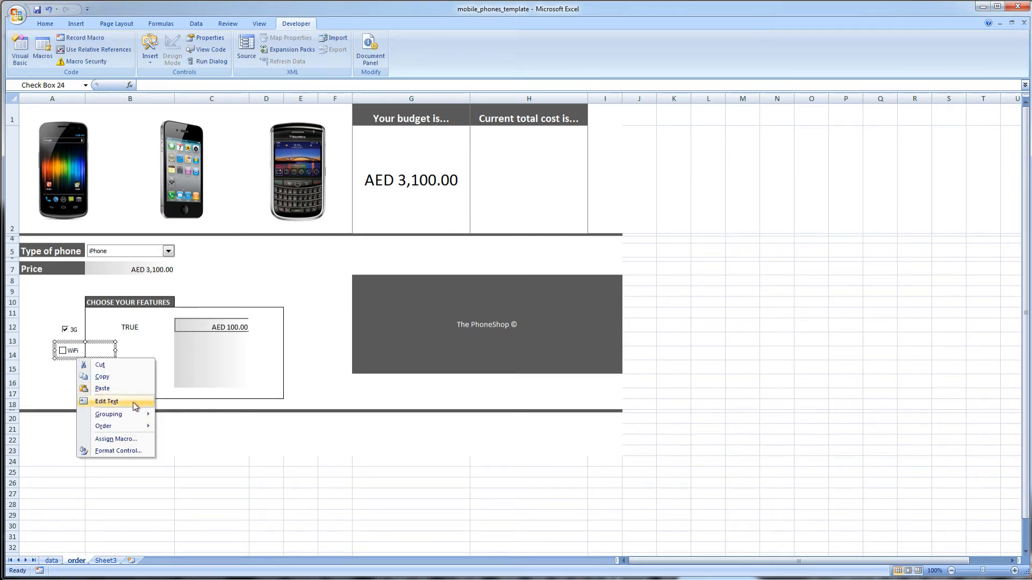
{"action": "left_click", "coordinate": [129, 450]}
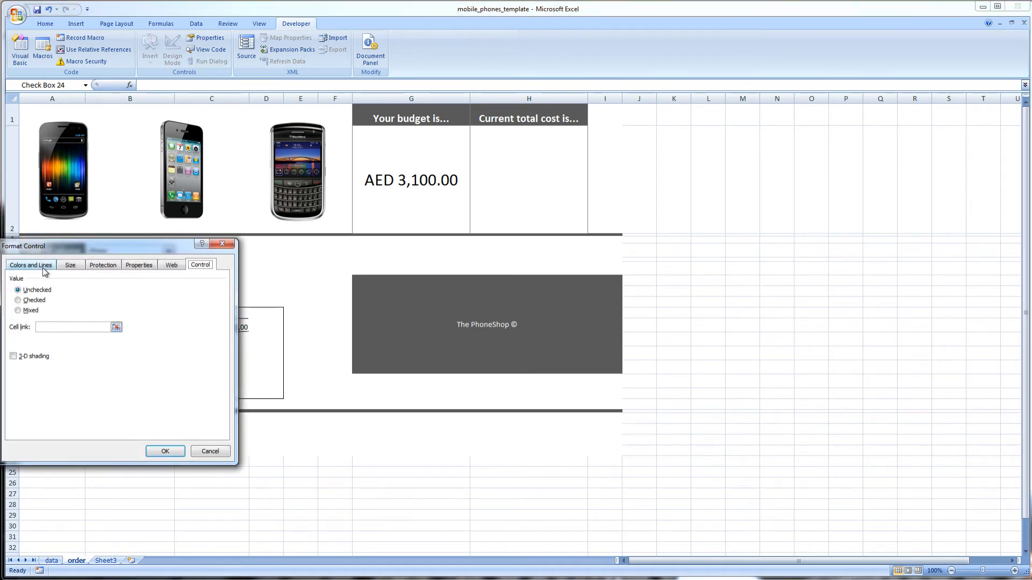
{"action": "left_click_drag", "start_coordinate": [52, 244], "coordinate": [377, 217]}
{"action": "left_click", "coordinate": [368, 296]}
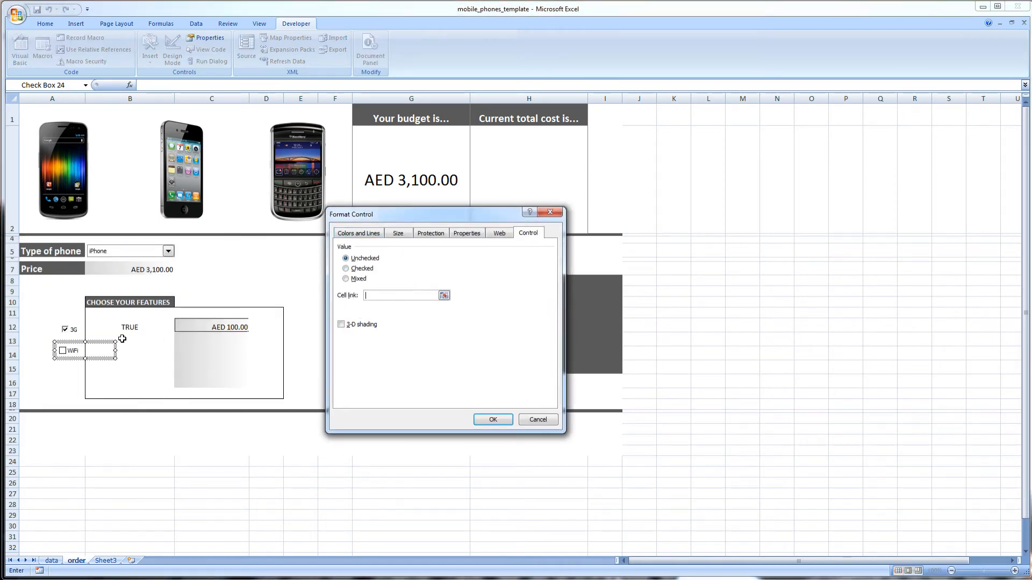
{"action": "left_click", "coordinate": [134, 341]}
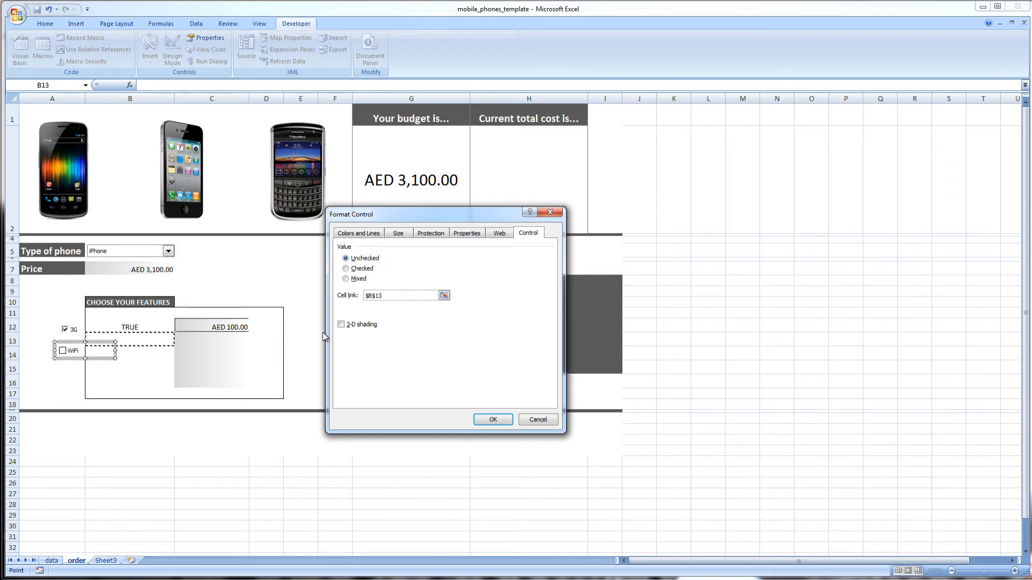
{"action": "left_click", "coordinate": [341, 325]}
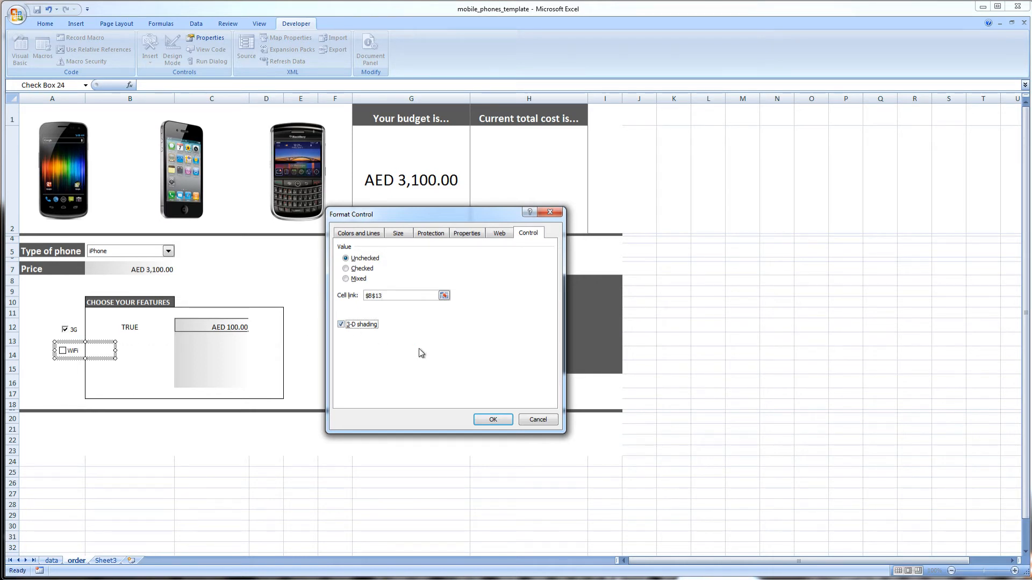
{"action": "left_click", "coordinate": [492, 419]}
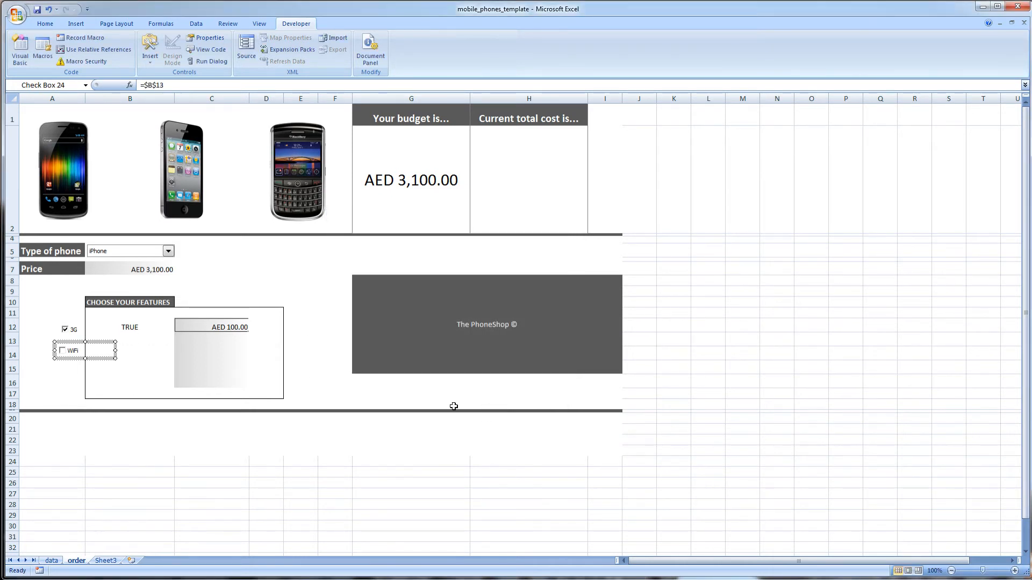
{"action": "left_click", "coordinate": [76, 387]}
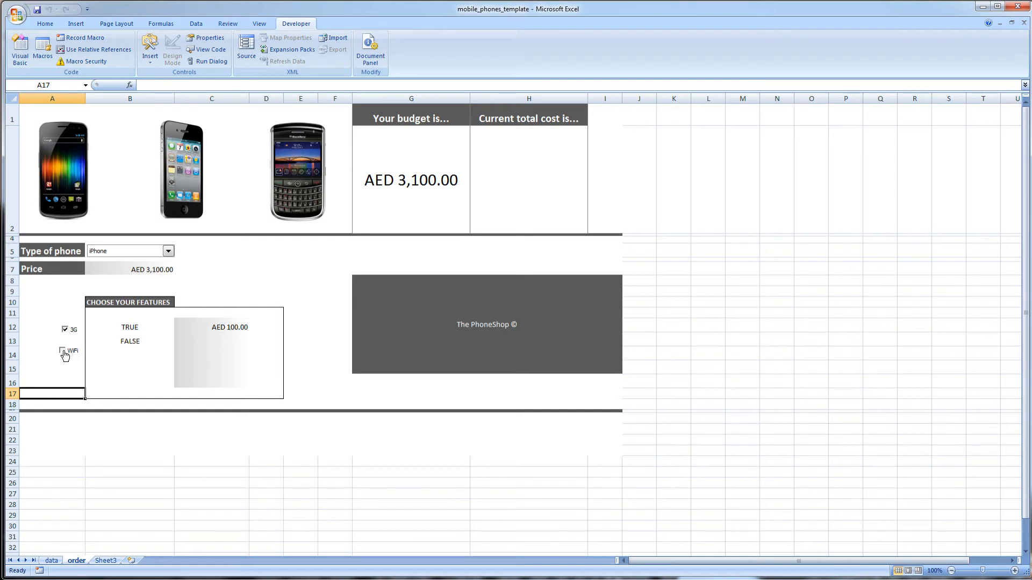
{"action": "left_click", "coordinate": [64, 356]}
- Review the IF formula in C12 and fill it down to C13 for the WiFi feature
{"action": "left_click", "coordinate": [235, 327]}
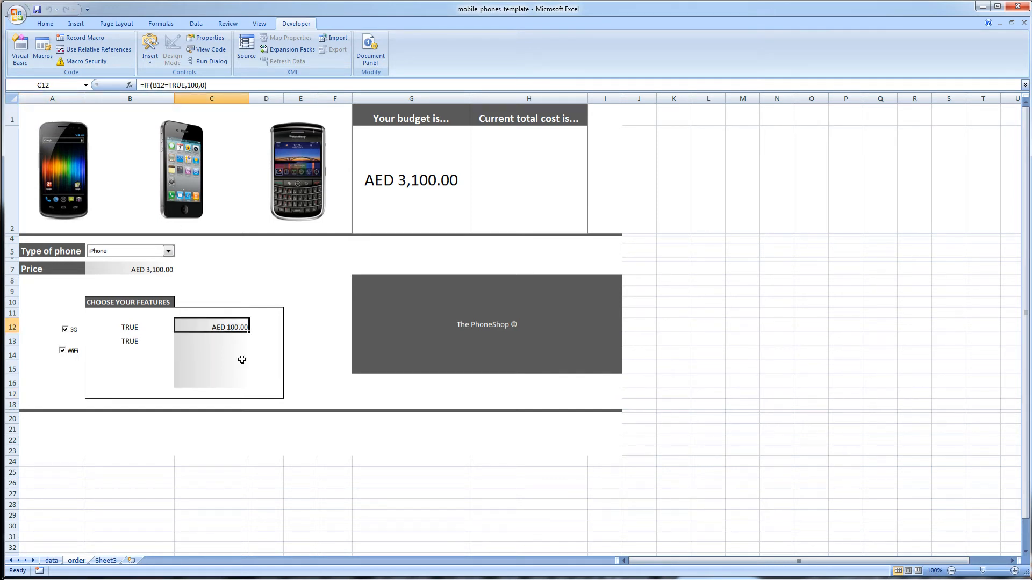
{"action": "double_click", "coordinate": [213, 326]}
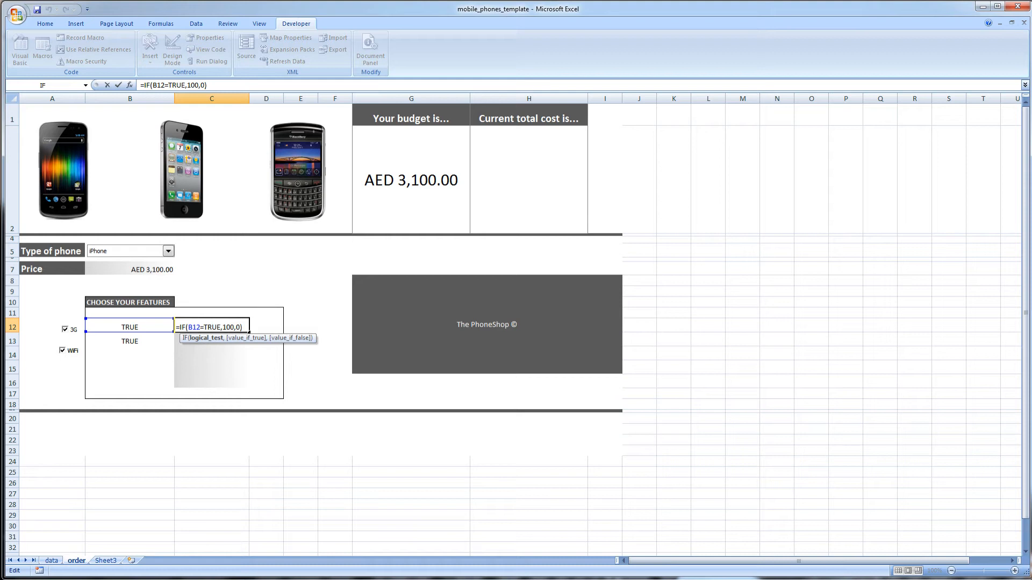
{"action": "key", "text": "Return"}
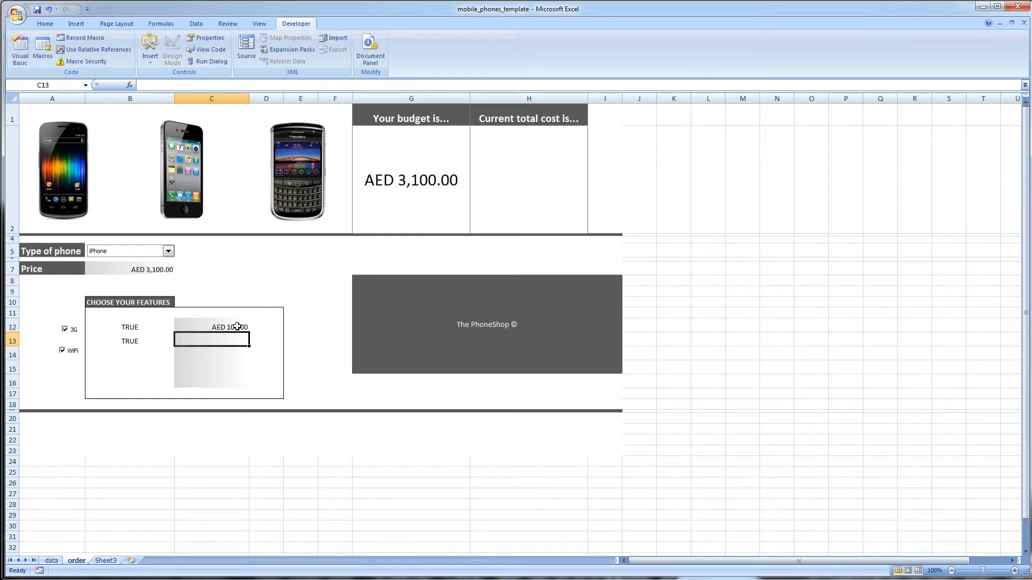
{"action": "left_click", "coordinate": [237, 326]}
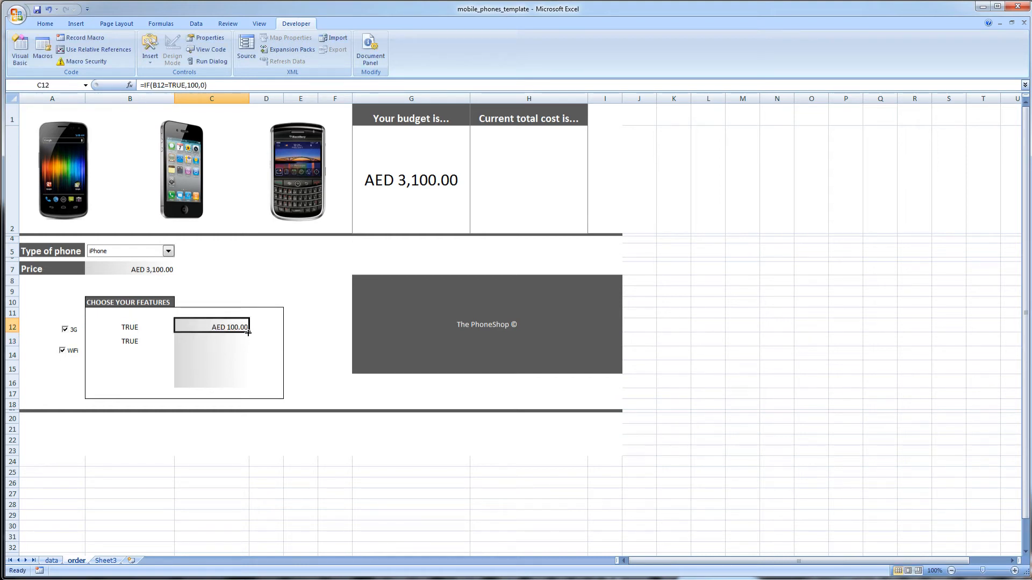
{"action": "left_click_drag", "start_coordinate": [248, 332], "coordinate": [248, 344]}
{"action": "left_click", "coordinate": [216, 340]}
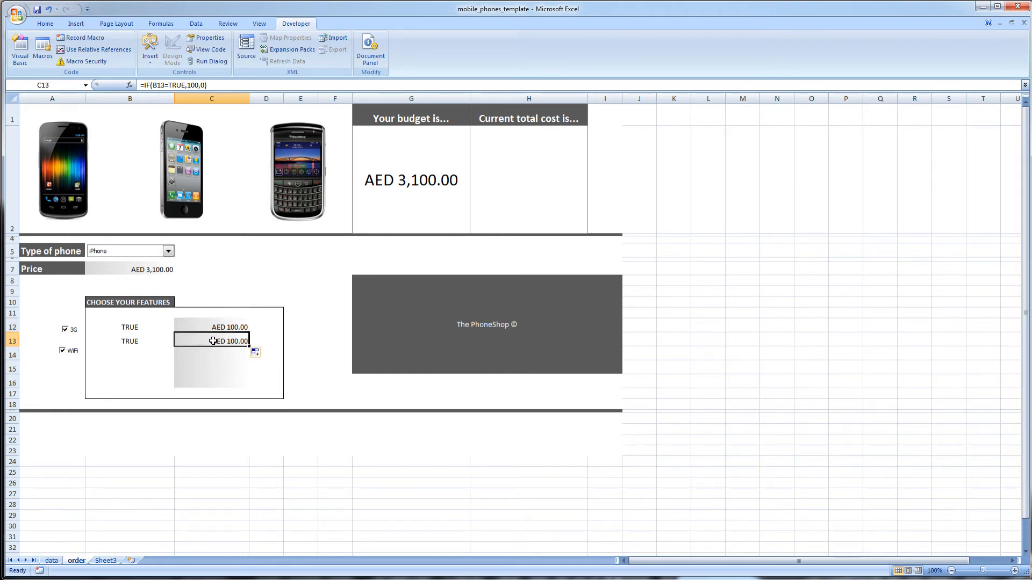
- Toggle the WiFi check box off and on and check how B13 and the formula in C13 respond
{"action": "left_click", "coordinate": [64, 354]}
{"action": "left_click", "coordinate": [64, 353]}
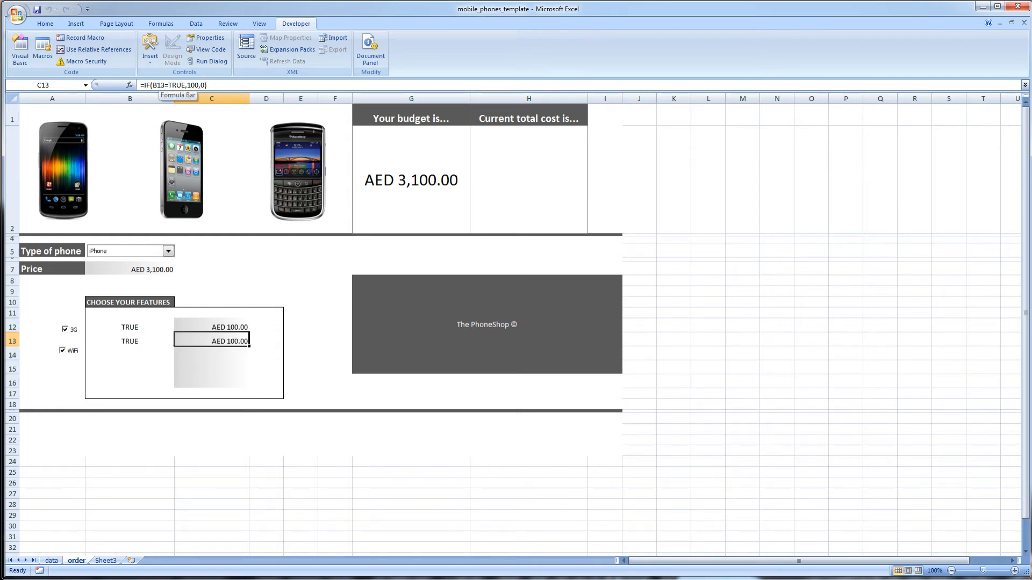
{"action": "left_click", "coordinate": [63, 351]}
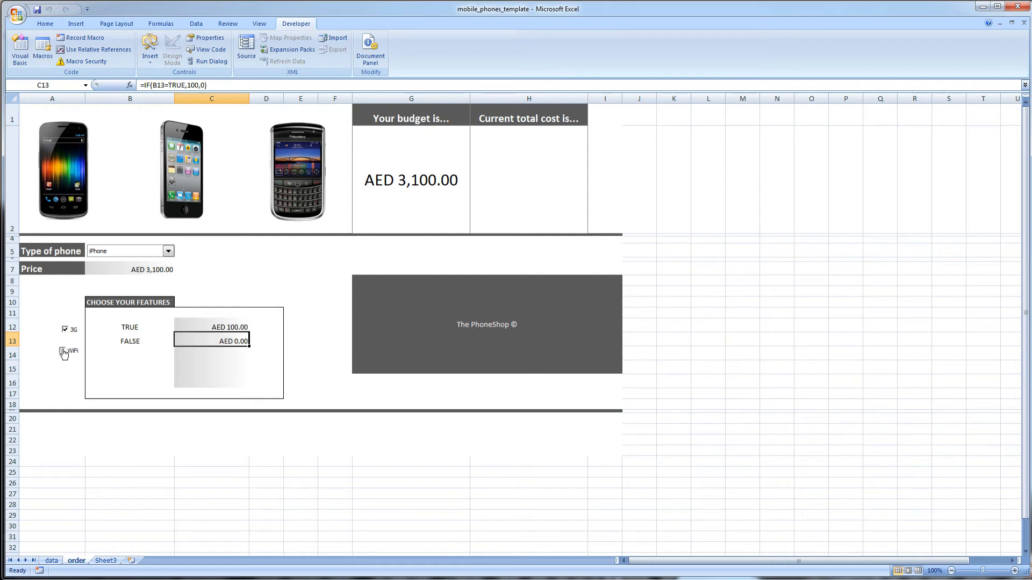
{"action": "left_click", "coordinate": [63, 352]}
- Change the value returned for TRUE in C13's IF formula to 50, and untick WiFi to test it
{"action": "left_click_drag", "start_coordinate": [198, 85], "coordinate": [188, 85]}
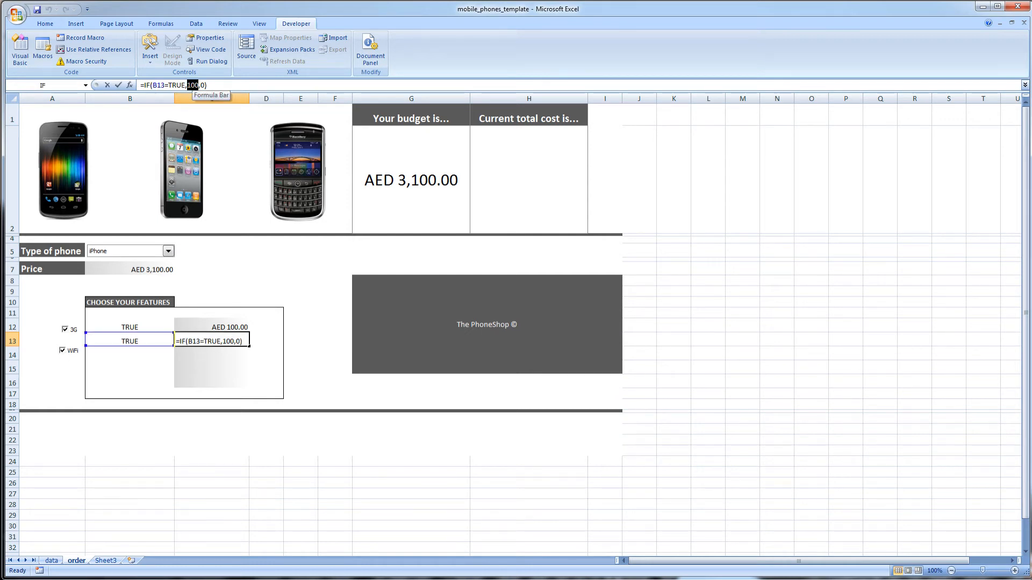
{"action": "type", "text": "50"}
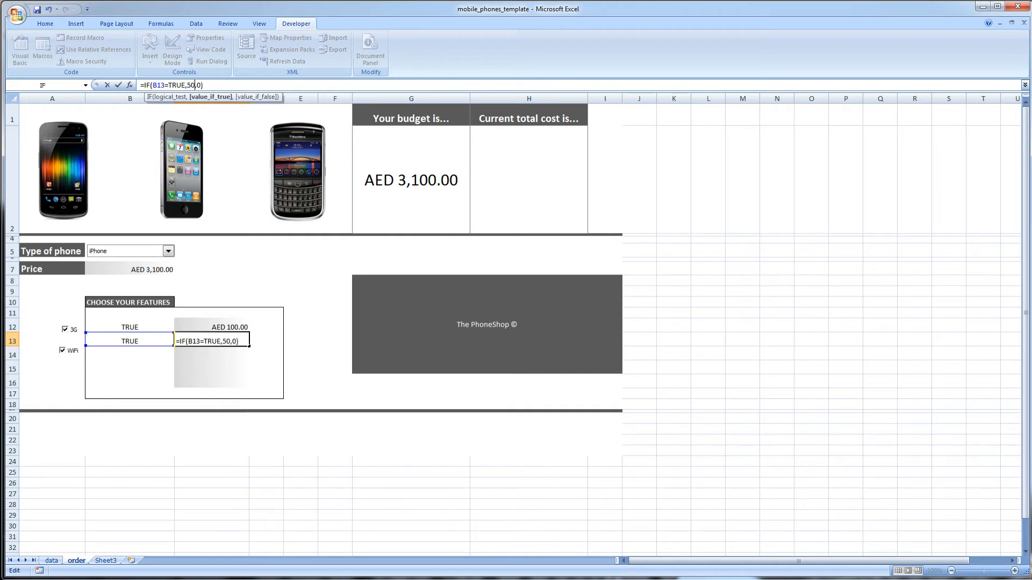
{"action": "key", "text": "Return"}
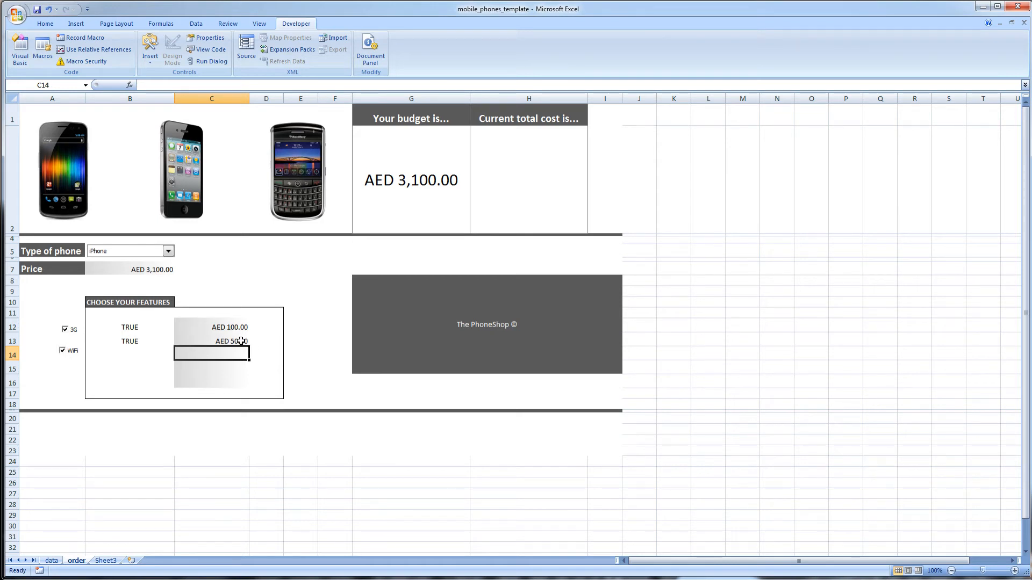
{"action": "left_click", "coordinate": [62, 351]}
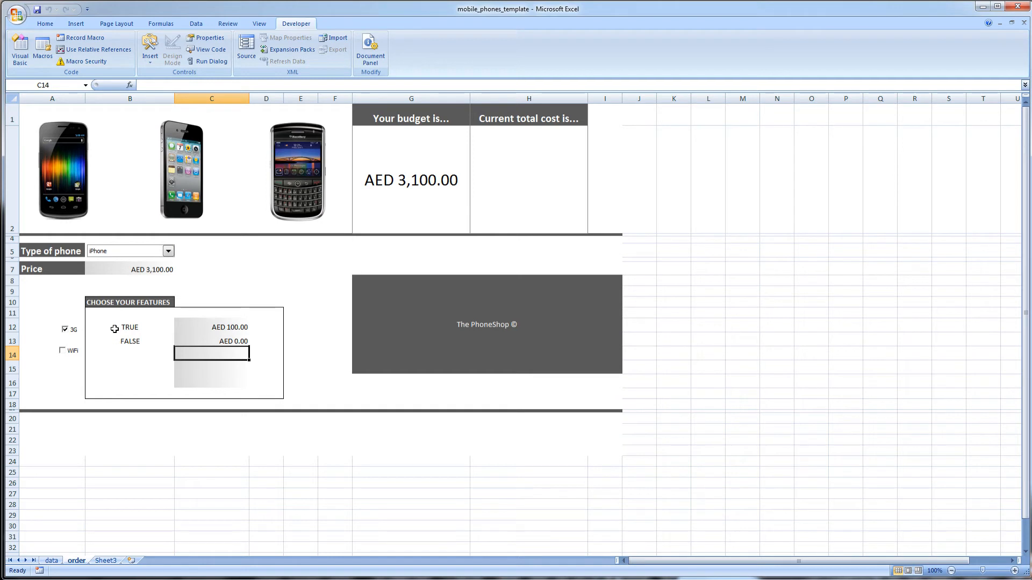
- Insert a form-control check box below the WiFi check box and label it "Unlimited SMS"
{"action": "left_click", "coordinate": [81, 366]}
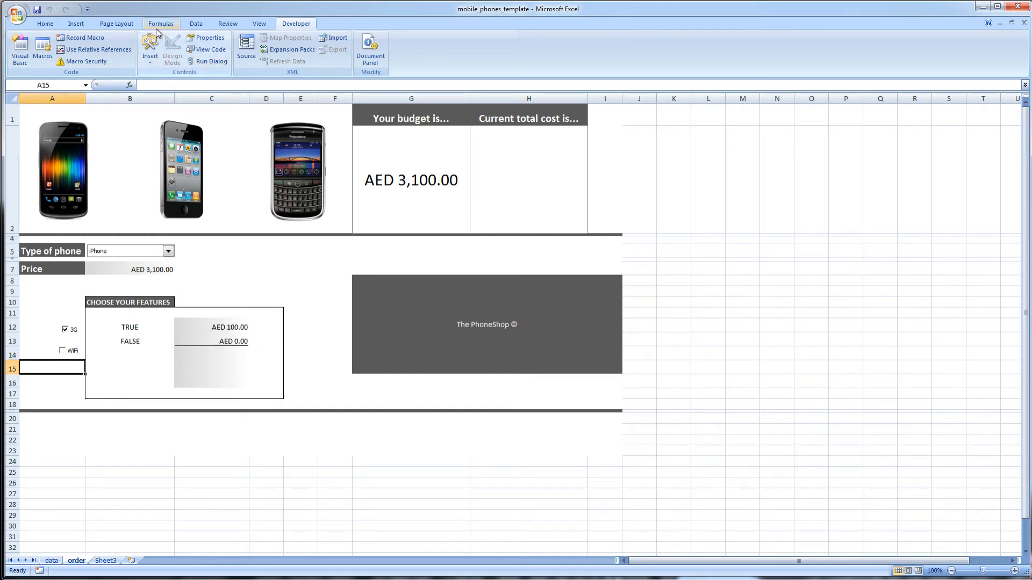
{"action": "left_click", "coordinate": [130, 28]}
{"action": "left_click", "coordinate": [164, 25]}
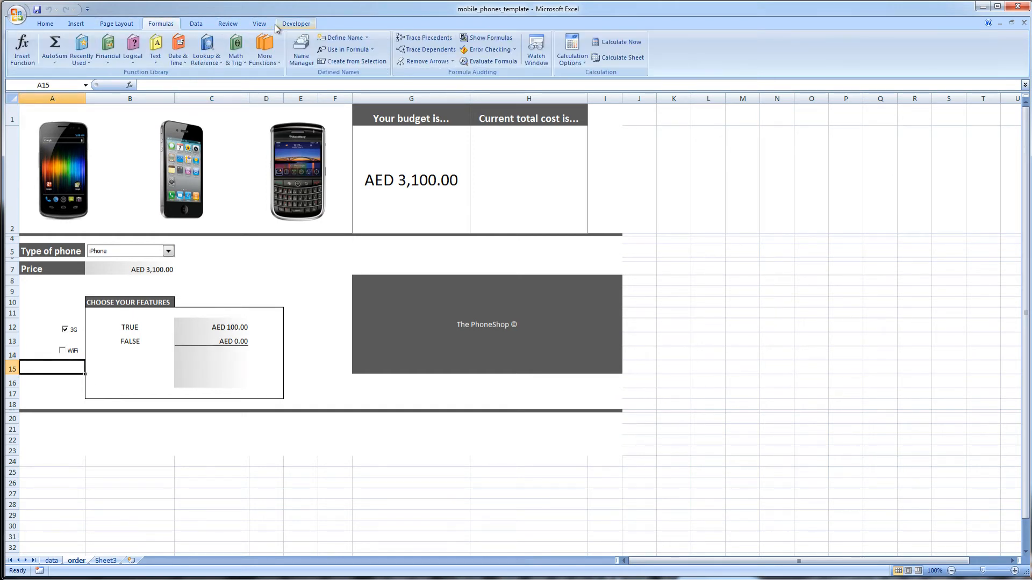
{"action": "left_click", "coordinate": [290, 24]}
{"action": "left_click", "coordinate": [150, 49]}
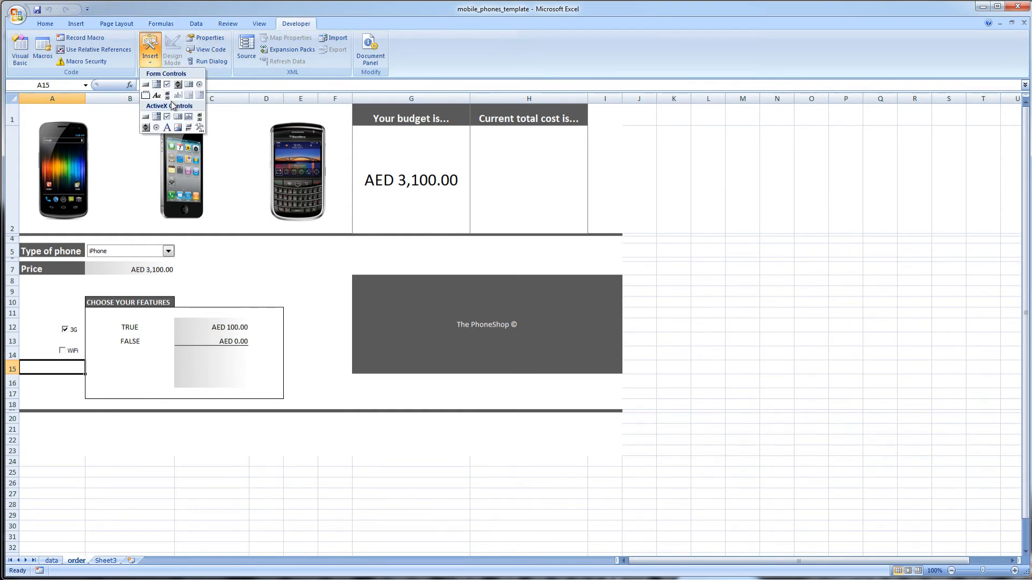
{"action": "left_click", "coordinate": [167, 84]}
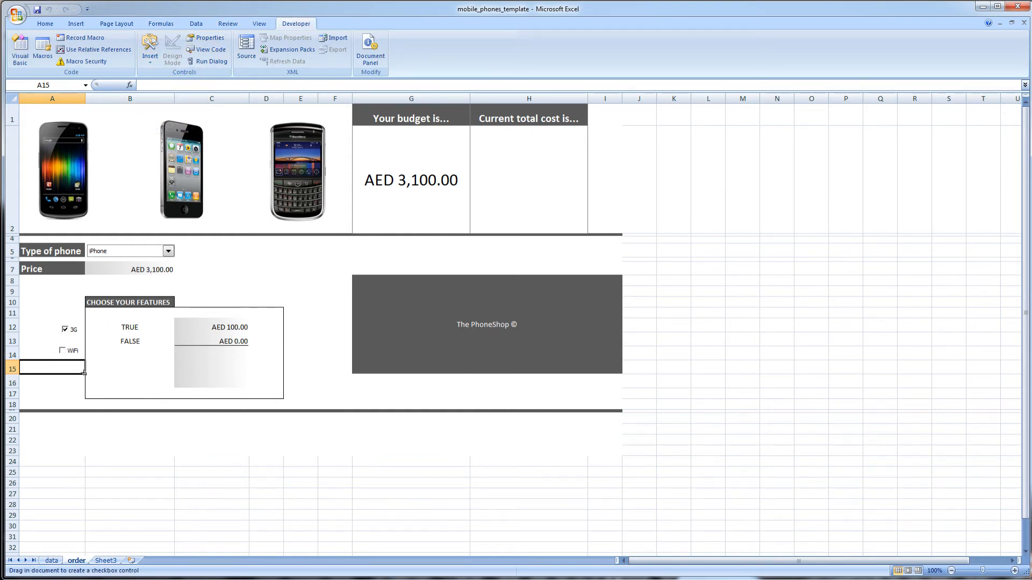
{"action": "mouse_move", "coordinate": [61, 366]}
{"action": "left_mouse_down"}
{"action": "mouse_move", "coordinate": [151, 383]}
{"action": "mouse_move", "coordinate": [73, 375]}
{"action": "left_mouse_up"}
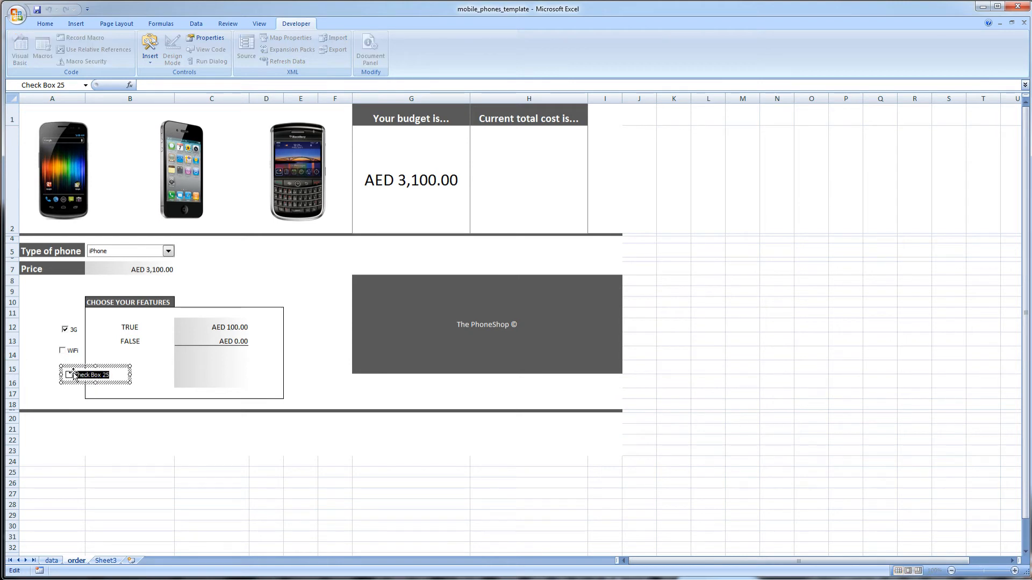
{"action": "key", "text": "BackSpace"}
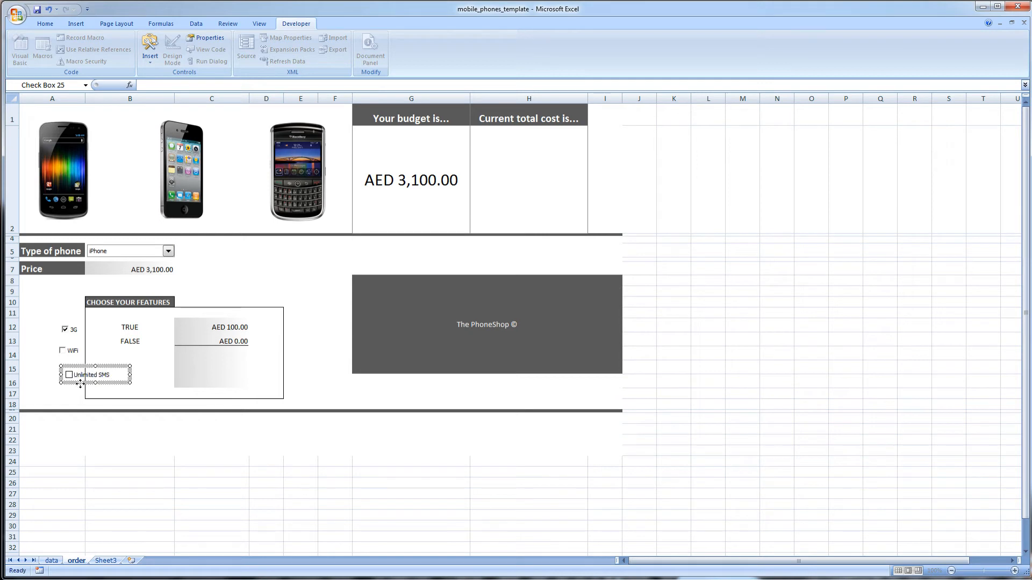
- Format the Unlimited SMS check box with cell link $B$14 and 3-D shading
{"action": "right_click", "coordinate": [79, 388]}
{"action": "left_click", "coordinate": [121, 478]}
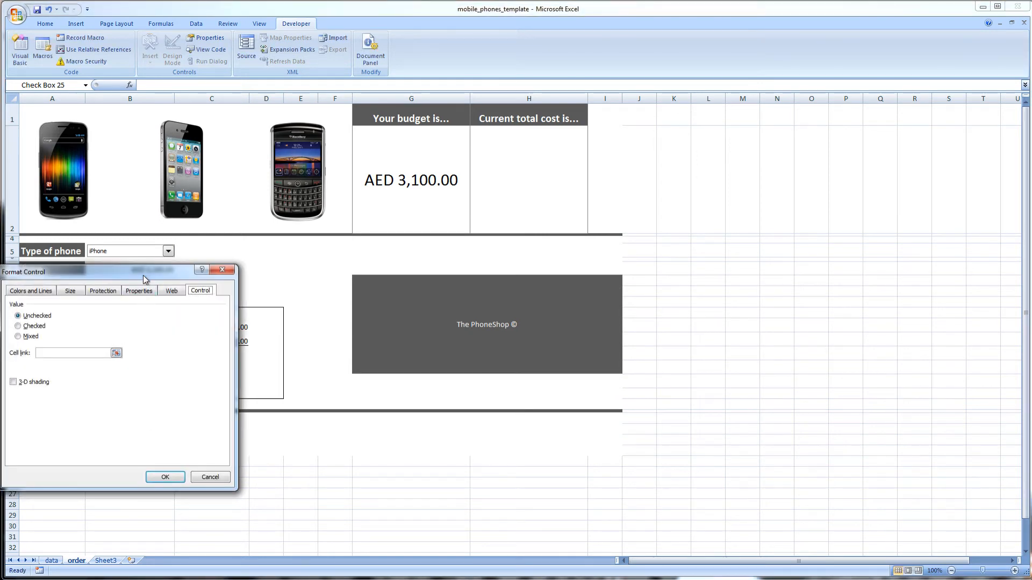
{"action": "left_click_drag", "start_coordinate": [143, 276], "coordinate": [500, 267]}
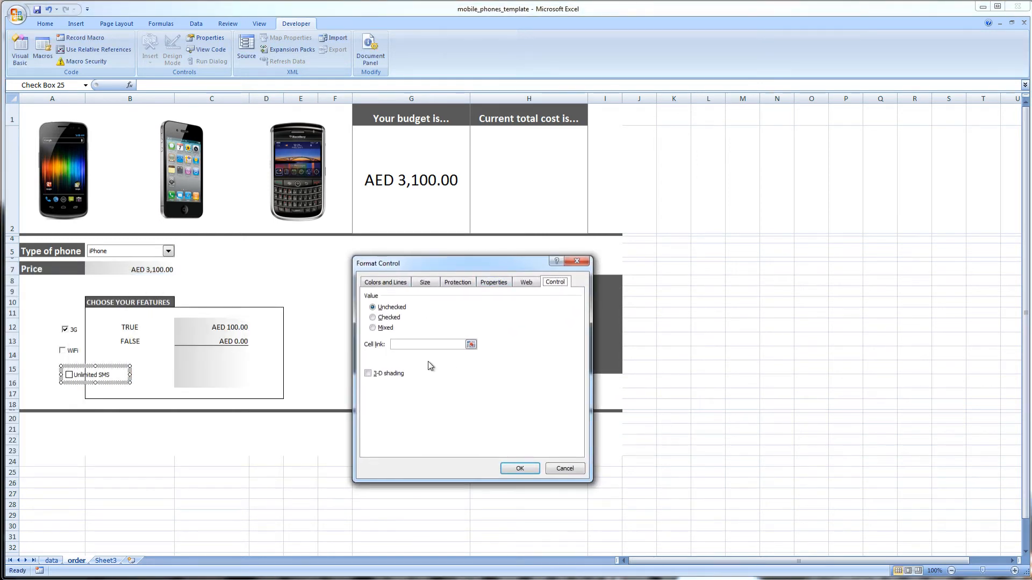
{"action": "left_click", "coordinate": [129, 355]}
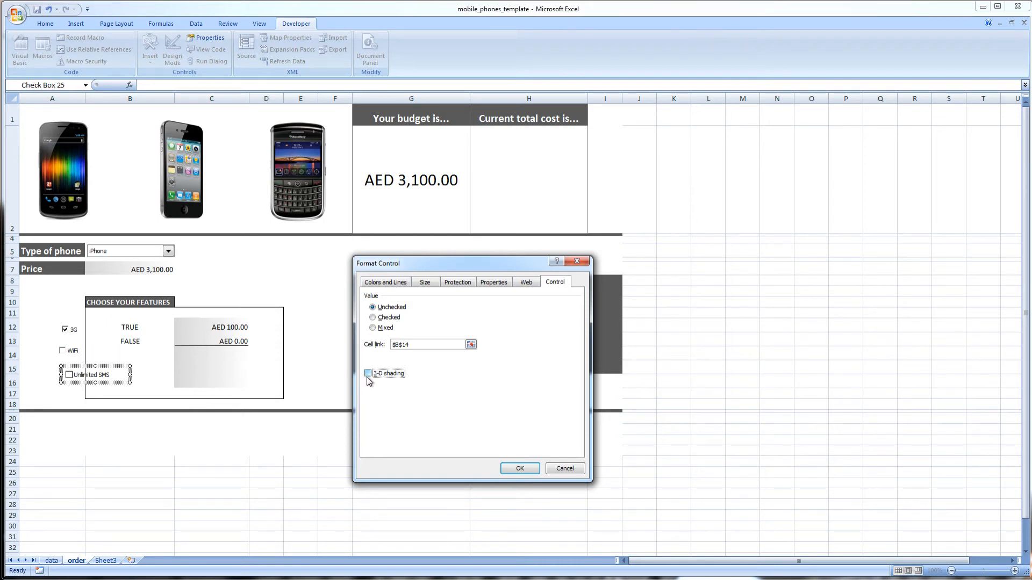
{"action": "left_click", "coordinate": [520, 468]}
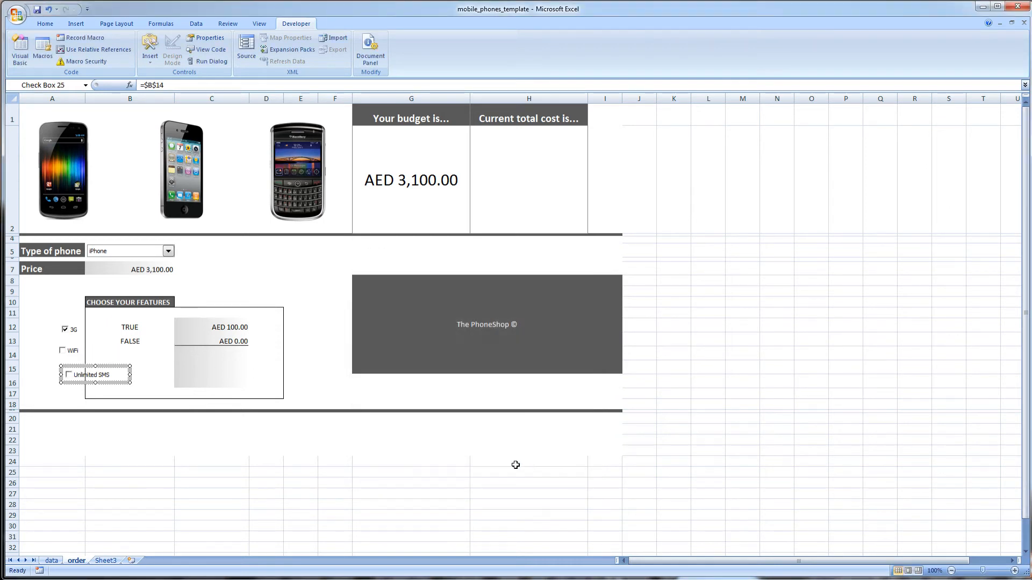
{"action": "left_click", "coordinate": [137, 385]}
- Fill the IF formula from C13 down to C14 and change C14's value for TRUE to 200
{"action": "left_click", "coordinate": [227, 340]}
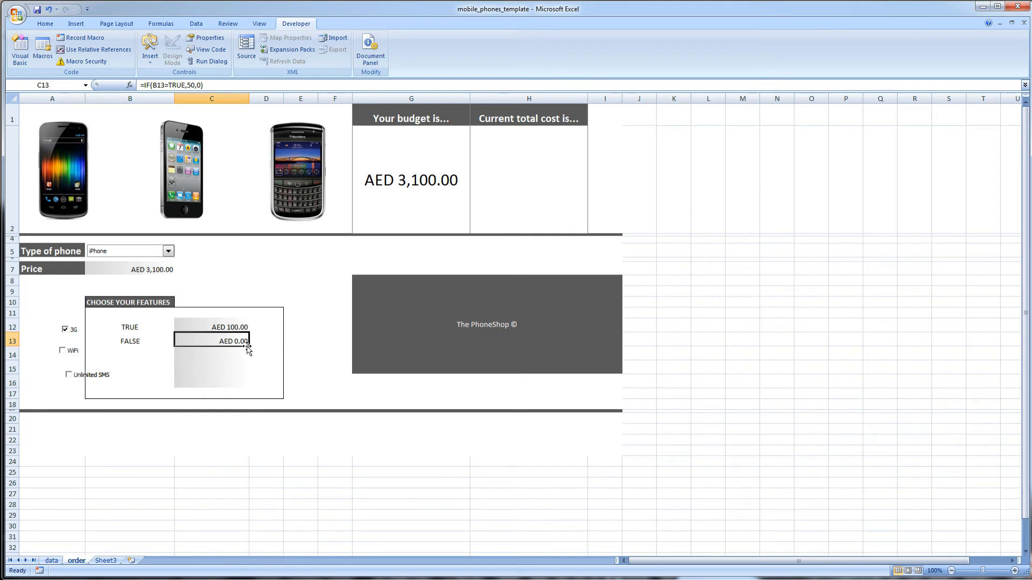
{"action": "left_click_drag", "start_coordinate": [251, 347], "coordinate": [252, 361]}
{"action": "left_click", "coordinate": [244, 356]}
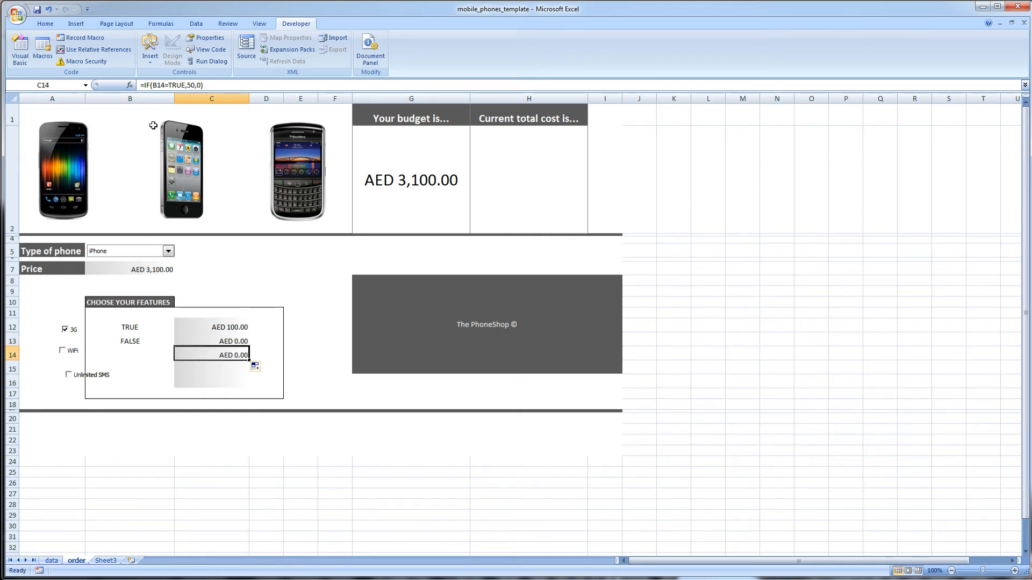
{"action": "double_click", "coordinate": [210, 358]}
{"action": "double_click", "coordinate": [191, 85]}
{"action": "type", "text": "200"}
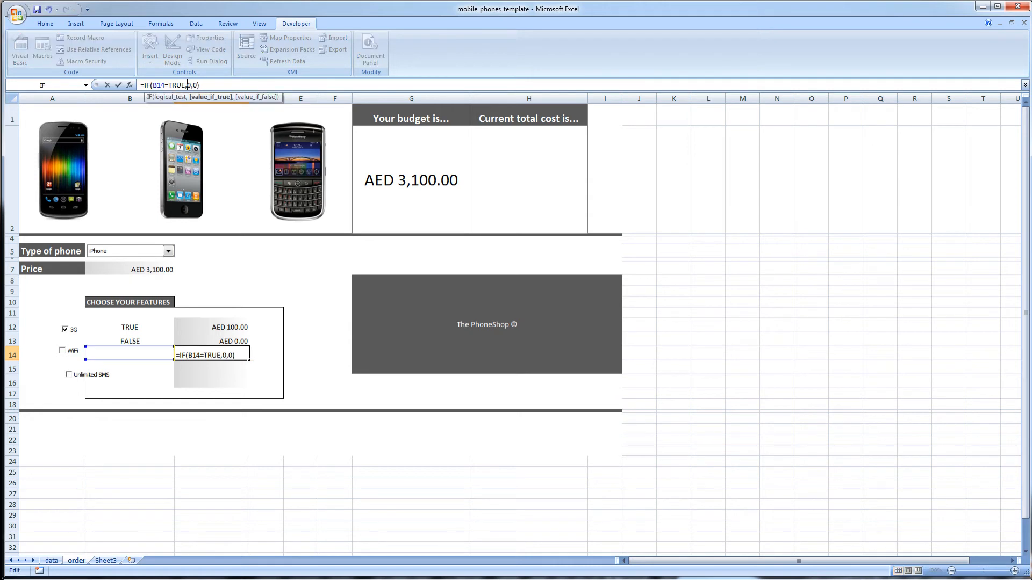
{"action": "key", "text": "Return"}
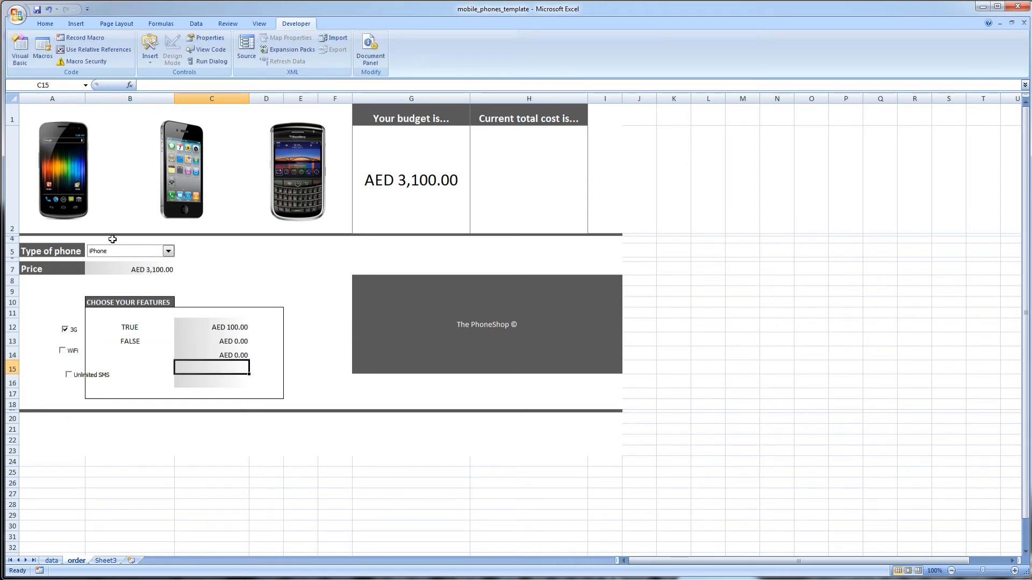
- Toggle Unlimited SMS on and off and untick 3G to check how the linked cells and feature prices respond
{"action": "left_click", "coordinate": [69, 375]}
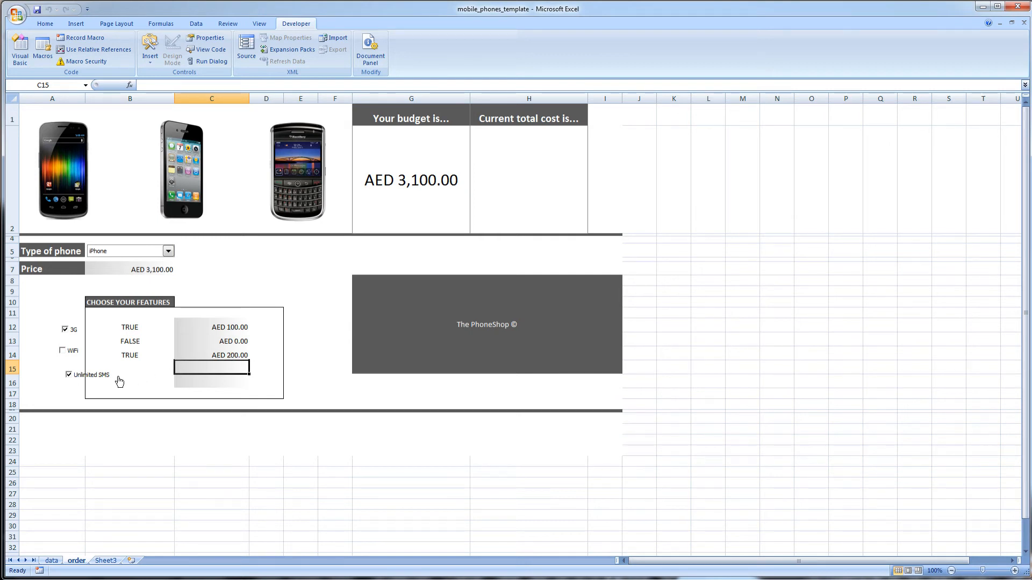
{"action": "left_click", "coordinate": [69, 375]}
{"action": "left_click", "coordinate": [65, 329]}
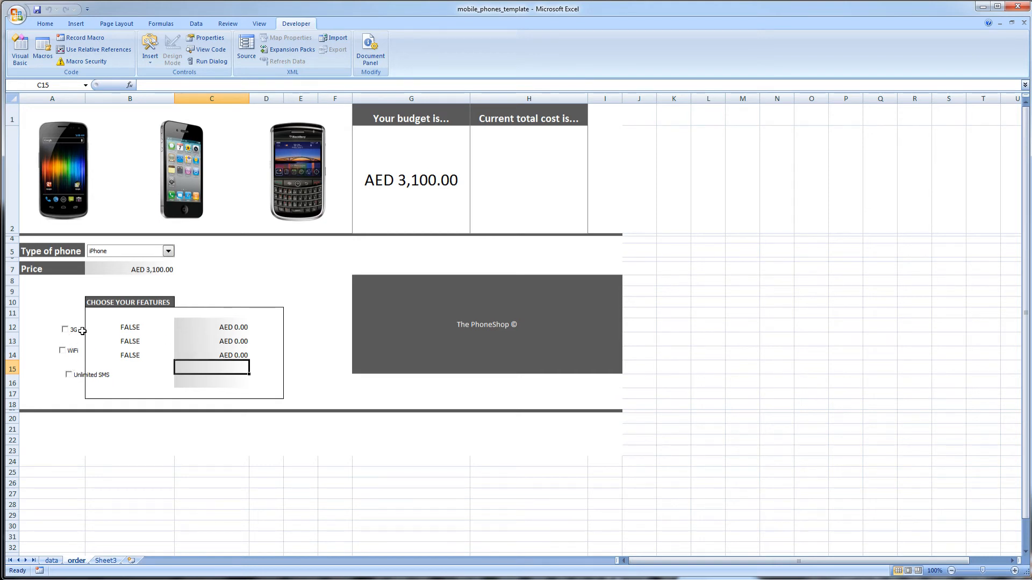
- Move the 3G check box into the features frame, over its linked cell B12
{"action": "right_click", "coordinate": [78, 330]}
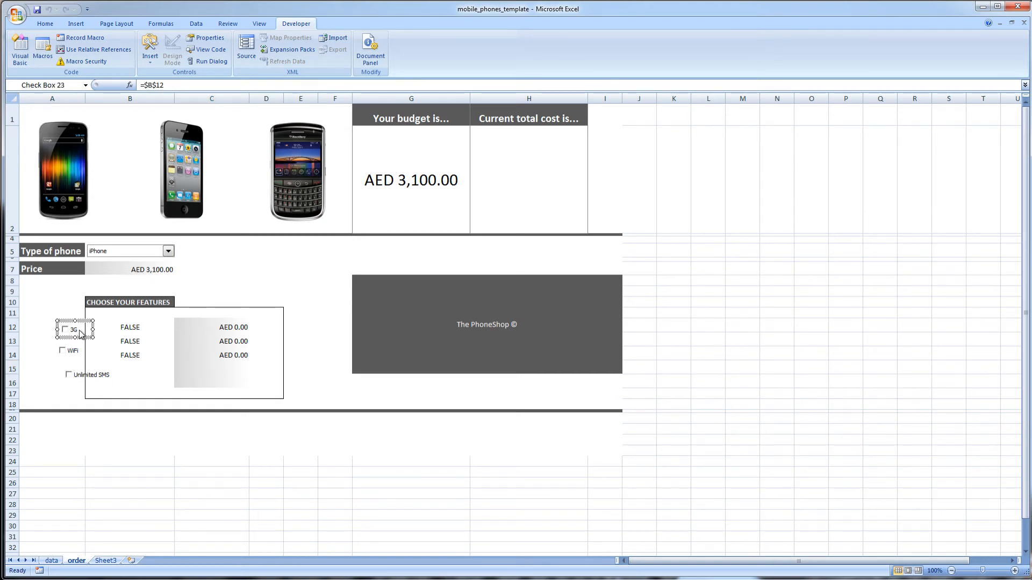
{"action": "left_click", "coordinate": [65, 339]}
{"action": "left_click_drag", "start_coordinate": [65, 337], "coordinate": [119, 338]}
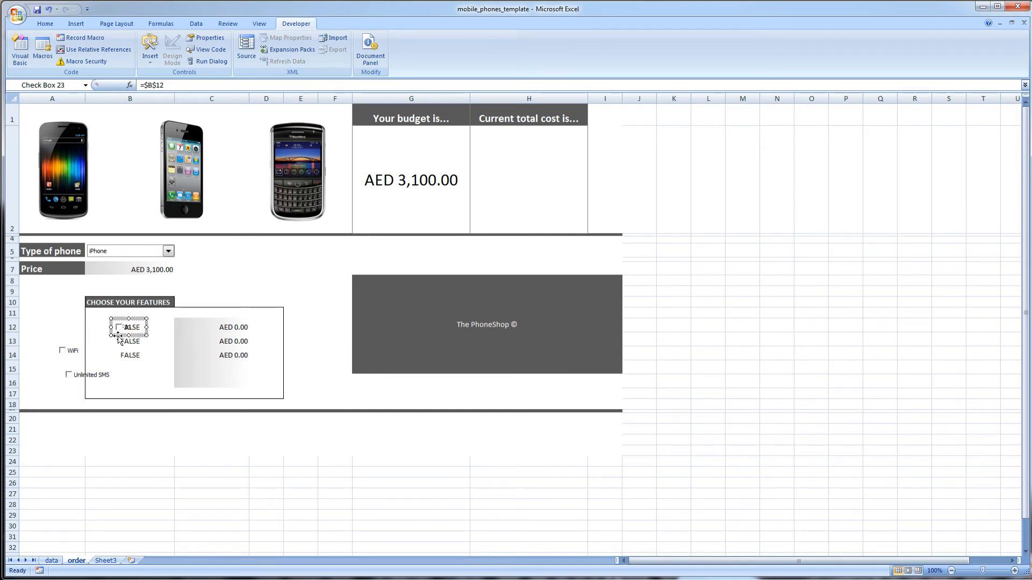
- Set the font color of B12 and B13:B16 to white to hide the linked TRUE/FALSE values
{"action": "left_click", "coordinate": [160, 325]}
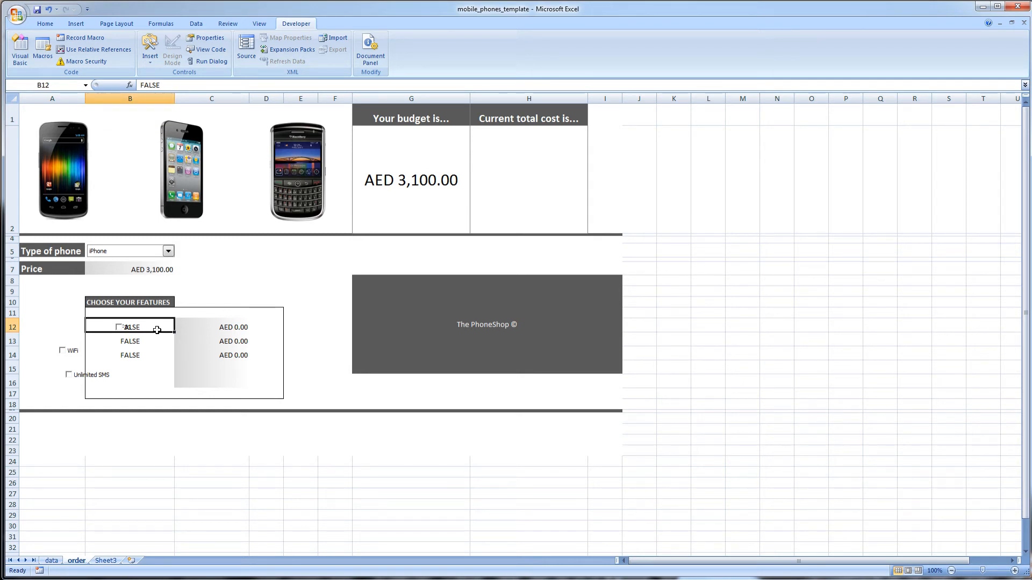
{"action": "left_click", "coordinate": [50, 25]}
{"action": "left_click", "coordinate": [190, 57]}
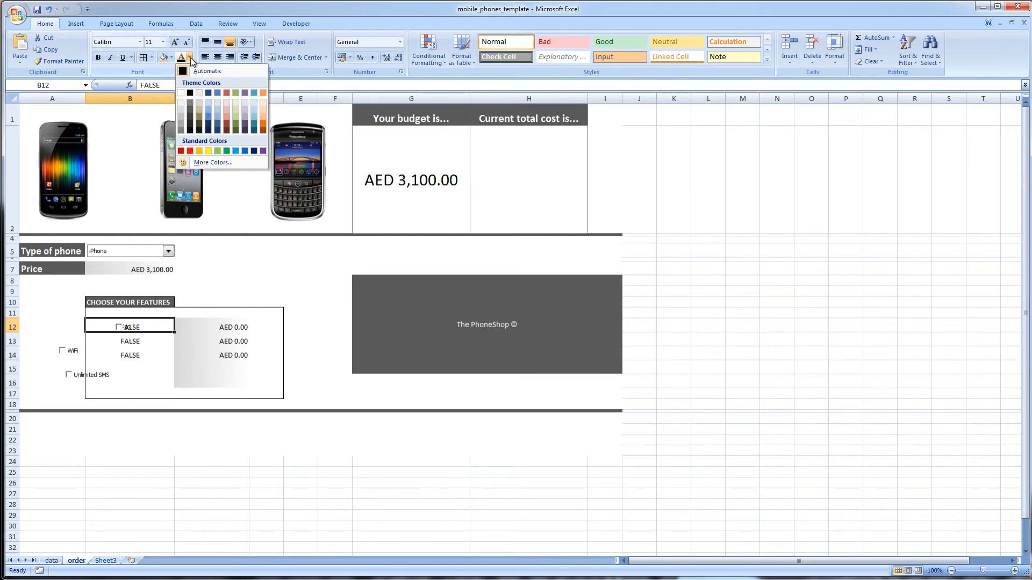
{"action": "left_click", "coordinate": [182, 95]}
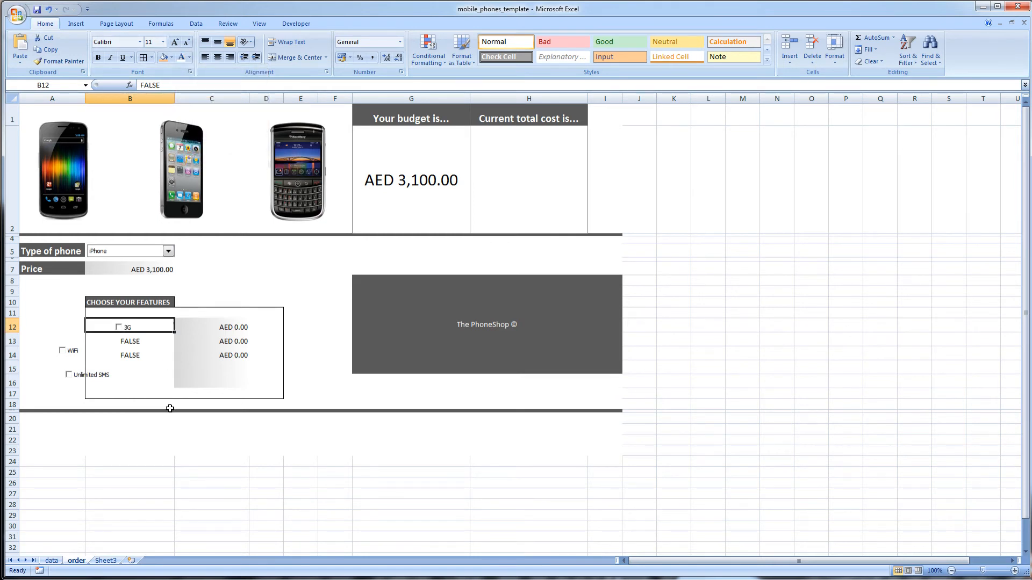
{"action": "left_click_drag", "start_coordinate": [151, 342], "coordinate": [150, 382]}
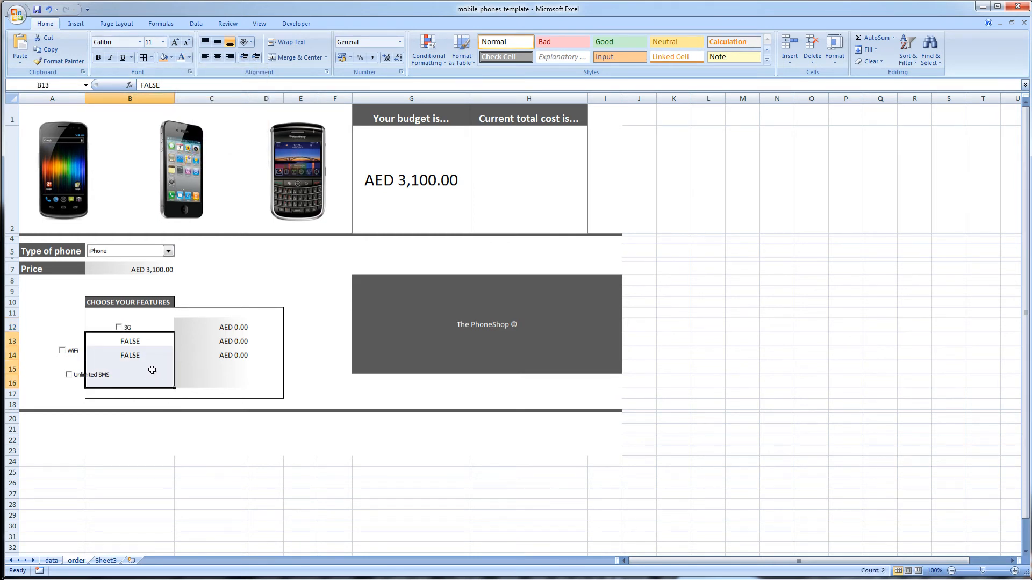
{"action": "left_click", "coordinate": [179, 57]}
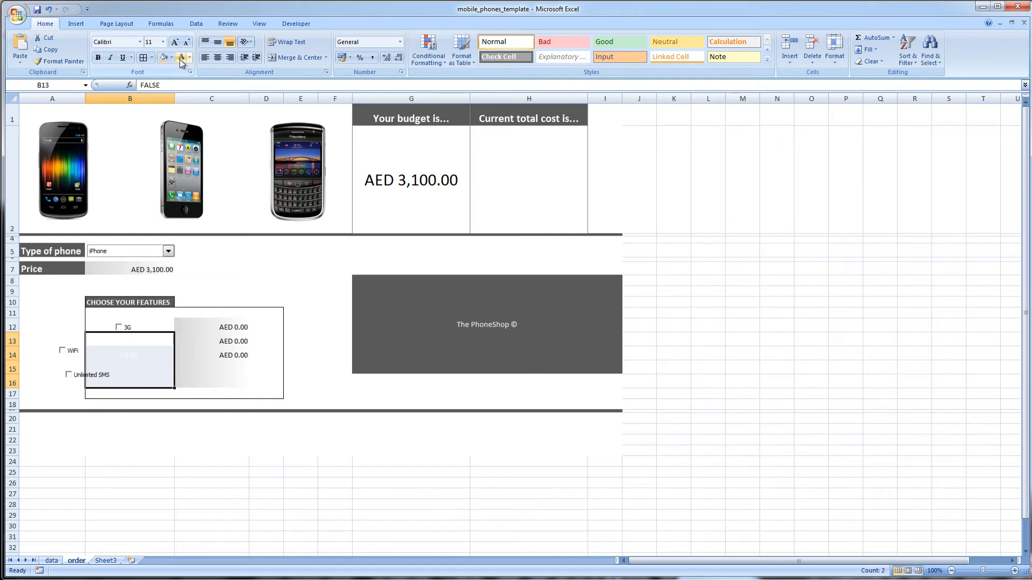
{"action": "left_click", "coordinate": [178, 433]}
- Move the WiFi check box over B13 and nudge it horizontally into line with the 3G check box
{"action": "left_click", "coordinate": [69, 353], "text": "ctrl"}
{"action": "right_click", "coordinate": [68, 353]}
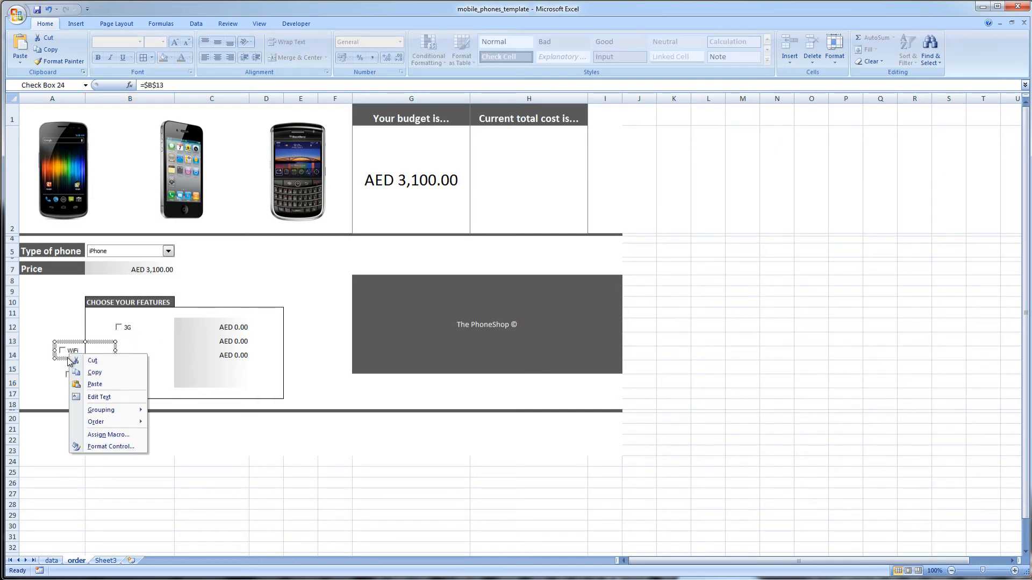
{"action": "left_click", "coordinate": [65, 359]}
{"action": "left_click_drag", "start_coordinate": [64, 359], "coordinate": [117, 351]}
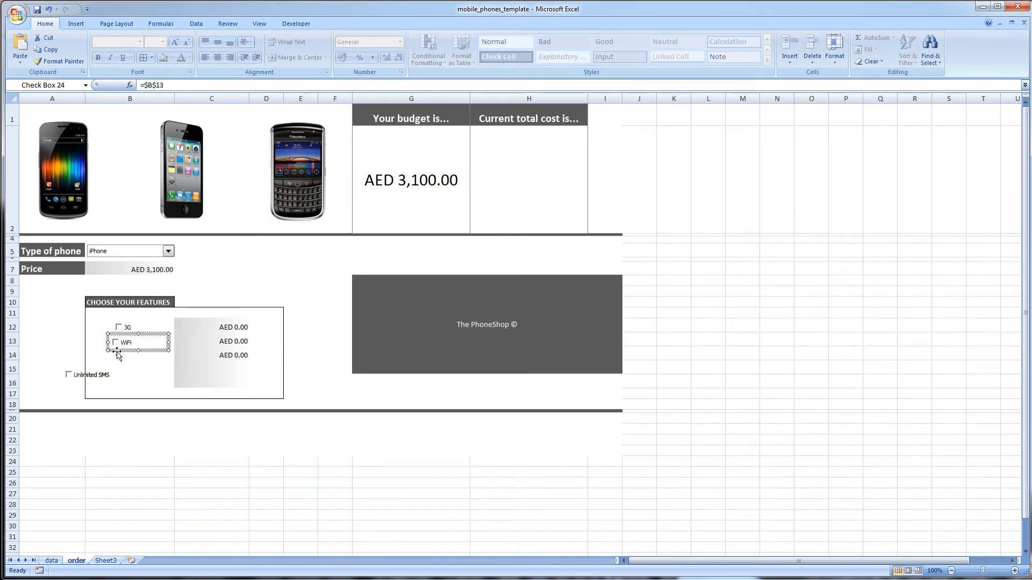
{"action": "key", "text": "Right"}
{"action": "key", "text": "Right"}
{"action": "key", "text": "Right"}
{"action": "key", "text": "Right"}
{"action": "key", "text": "Right"}
{"action": "key", "text": "Right"}
{"action": "key", "text": "Right"}
{"action": "key", "text": "Right"}
{"action": "key", "text": "Left"}
- Move the Unlimited SMS check box over B14 and nudge it into line beneath the WiFi check box
{"action": "right_click", "coordinate": [63, 378]}
{"action": "left_click", "coordinate": [69, 382]}
{"action": "left_click_drag", "start_coordinate": [69, 382], "coordinate": [117, 367]}
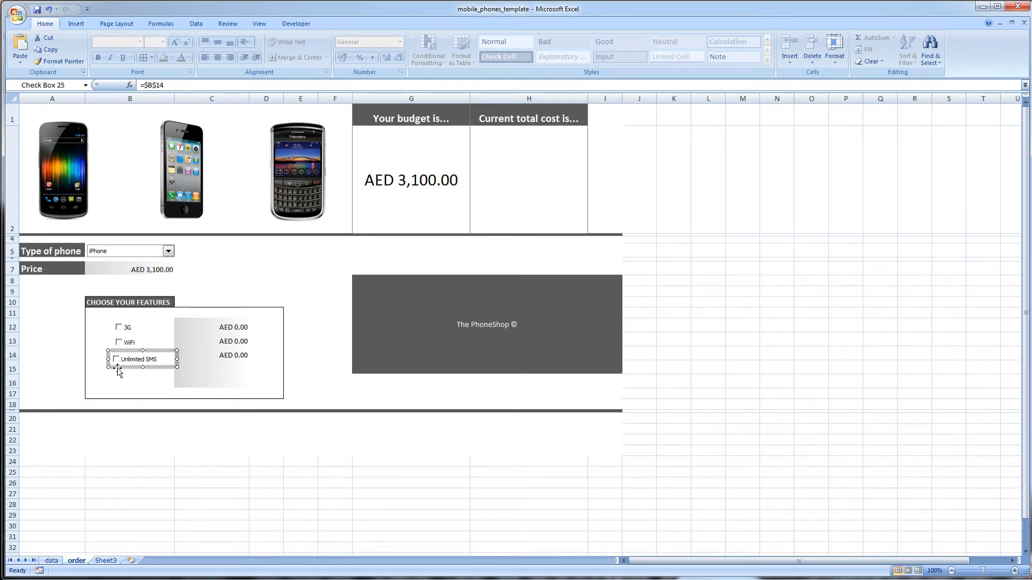
{"action": "key", "text": "Right"}
{"action": "key", "text": "Right"}
{"action": "key", "text": "Right"}
{"action": "key", "text": "Right"}
{"action": "key", "text": "Up"}
{"action": "key", "text": "Up"}
{"action": "key", "text": "Up"}
{"action": "key", "text": "Up"}
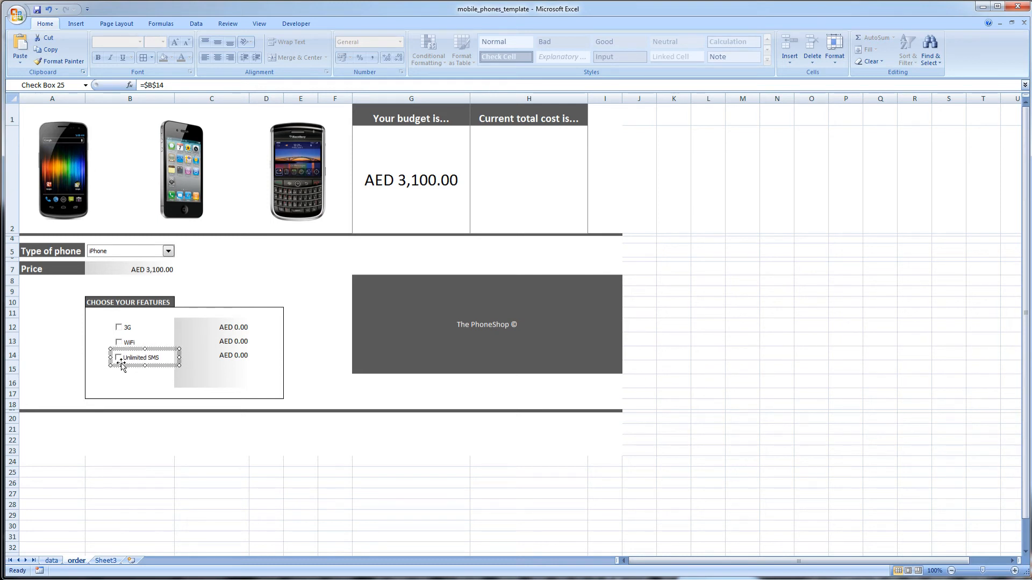
- Fine-tune the WiFi check box's vertical position between 3G and Unlimited SMS, and check the 3G check box's placement
{"action": "right_click", "coordinate": [131, 342]}
{"action": "key", "text": "Escape"}
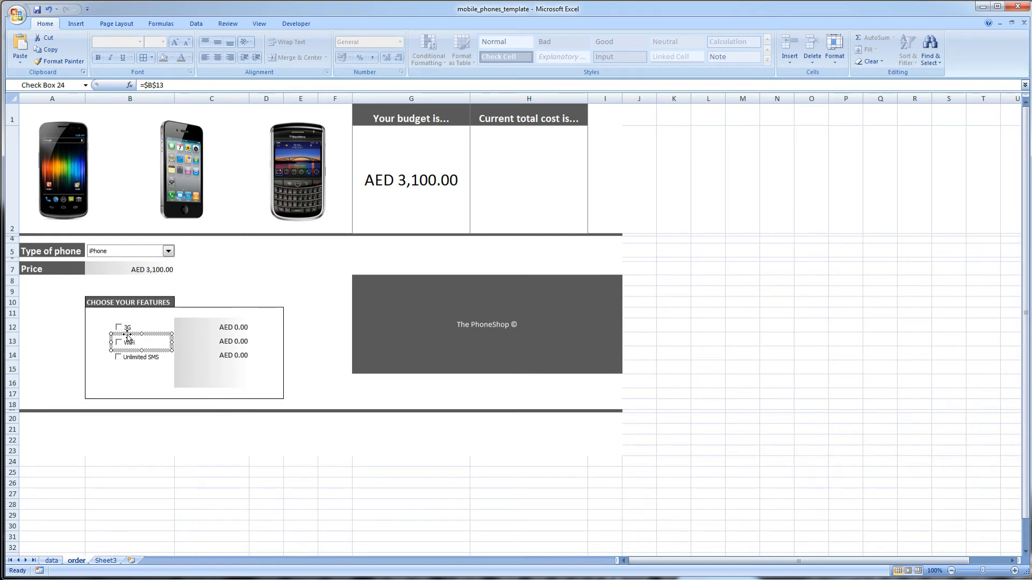
{"action": "key", "text": "Up"}
{"action": "key", "text": "Down"}
{"action": "left_click", "coordinate": [123, 491]}
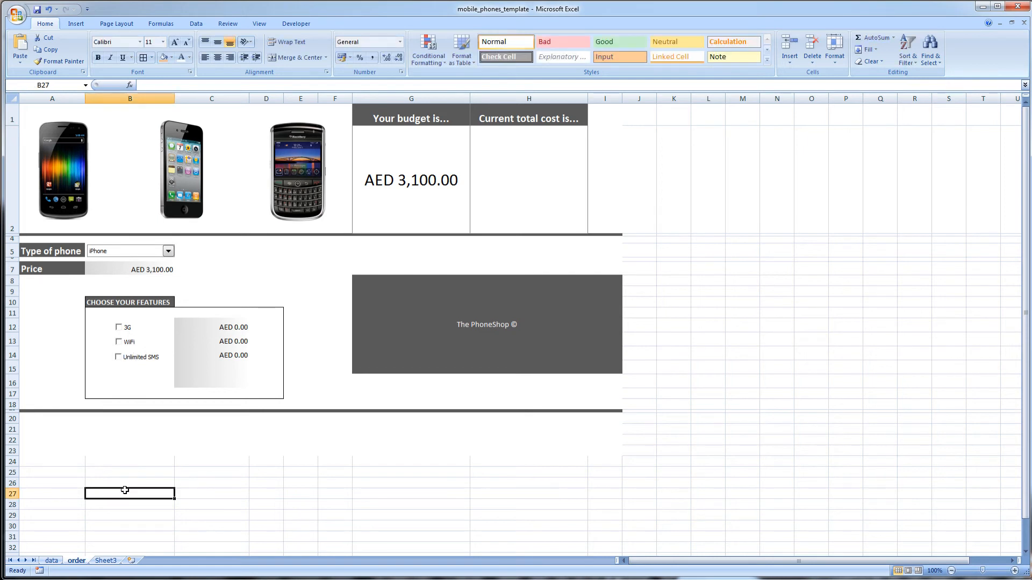
{"action": "right_click", "coordinate": [143, 323]}
{"action": "left_click", "coordinate": [123, 336]}
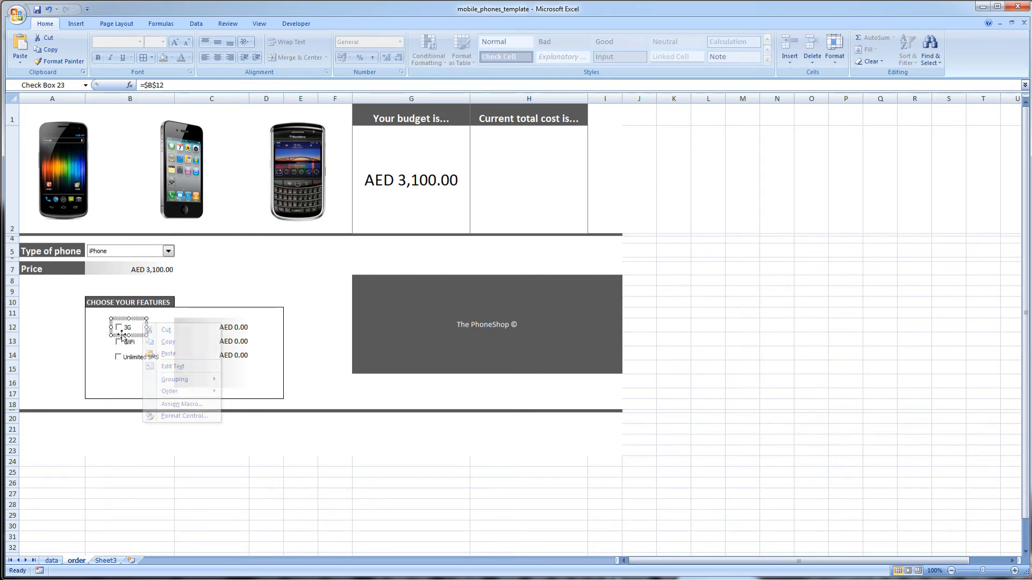
{"action": "left_click", "coordinate": [108, 447]}
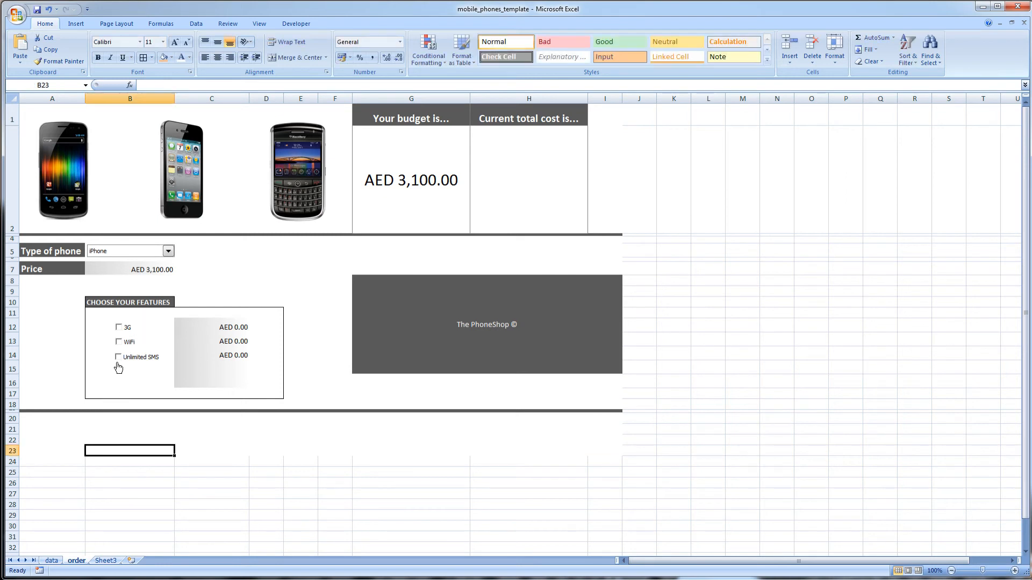
- Tick the 3G, WiFi and Unlimited SMS check boxes
{"action": "left_click", "coordinate": [120, 328]}
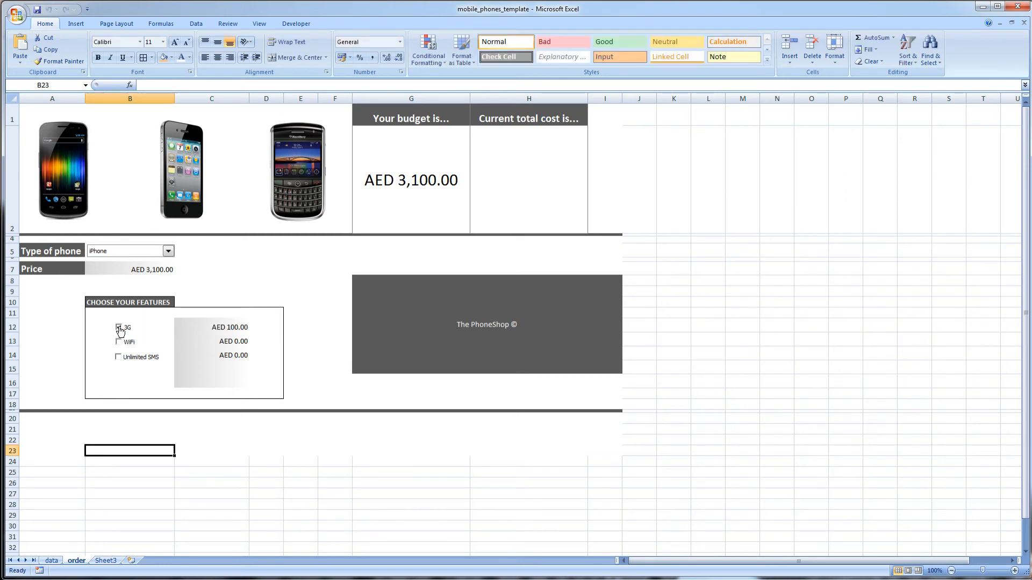
{"action": "left_click", "coordinate": [118, 358]}
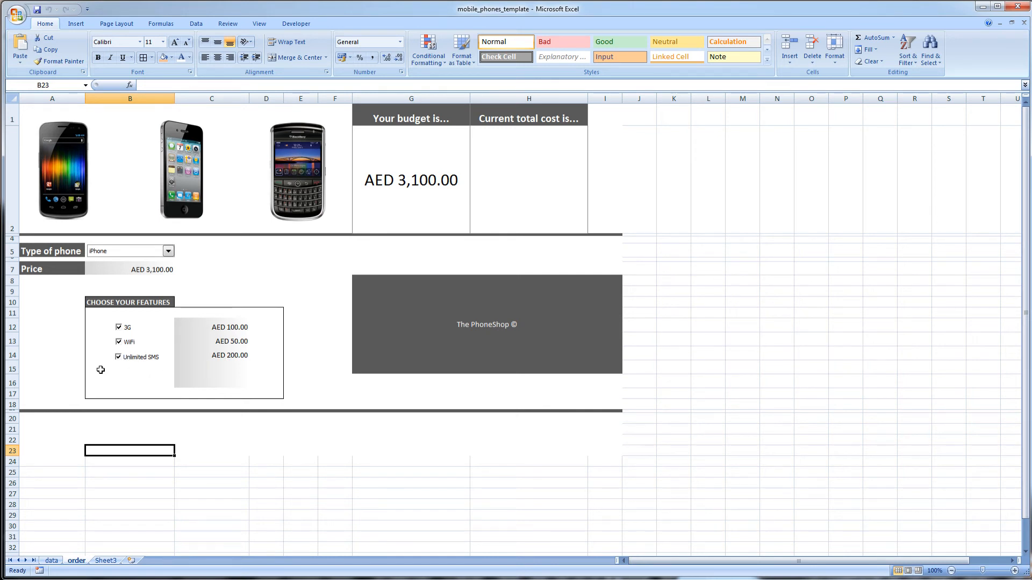
- Enter the formula =B7+C12+C13+C14 in H2 to total the phone price and the three feature prices
{"action": "left_click", "coordinate": [512, 188]}
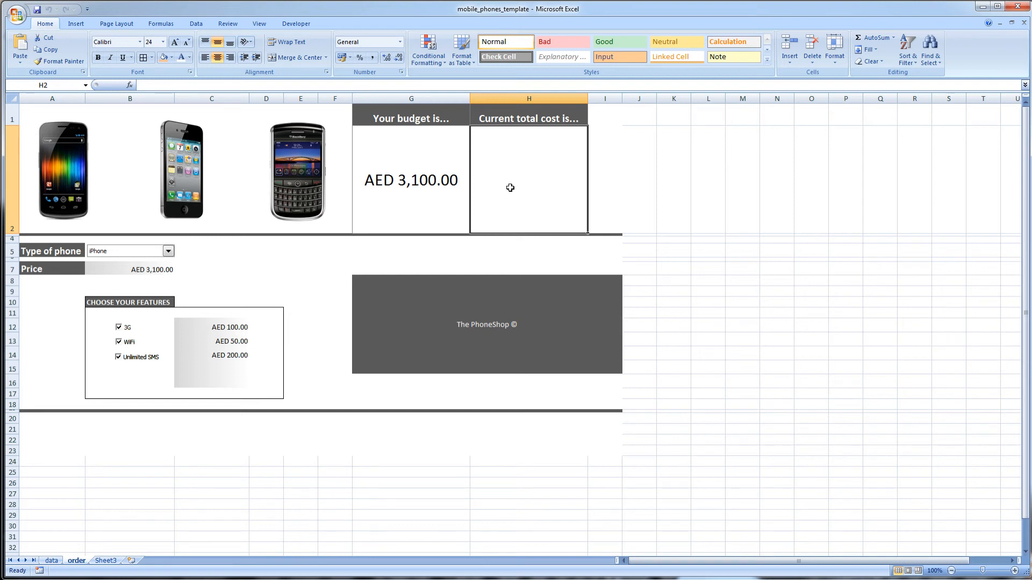
{"action": "type", "text": "="}
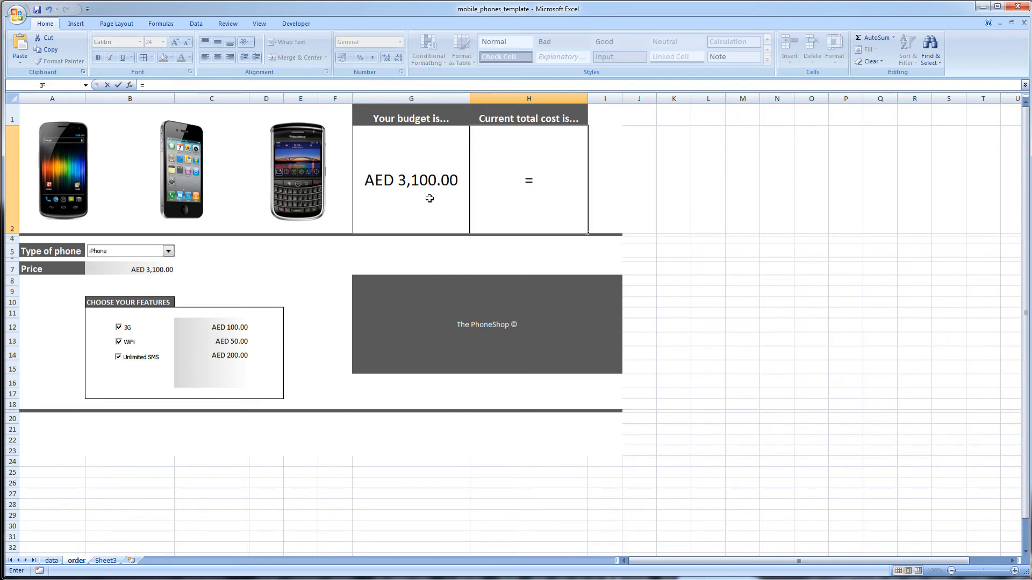
{"action": "left_click", "coordinate": [145, 269]}
{"action": "type", "text": "+"}
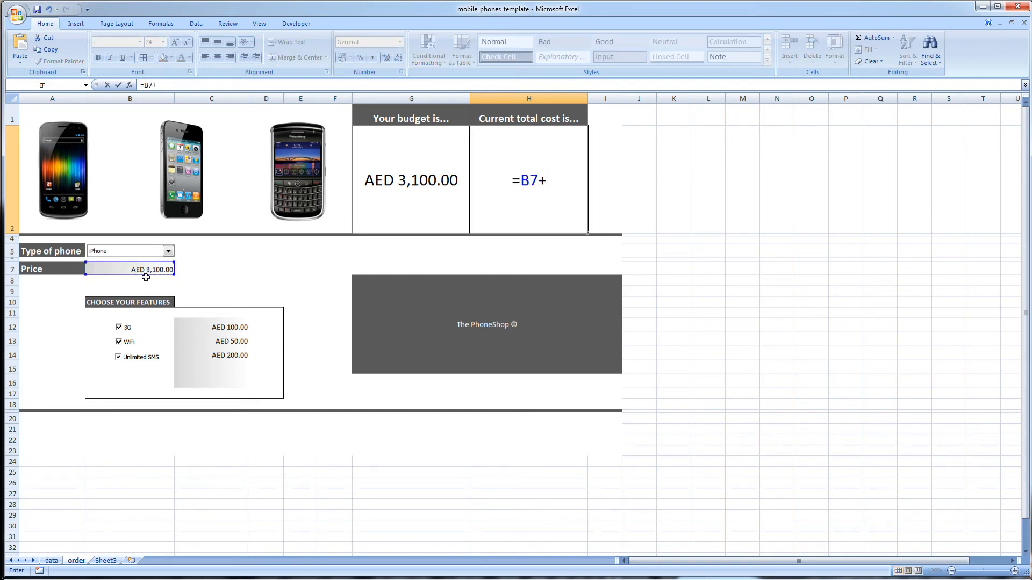
{"action": "left_click", "coordinate": [251, 328]}
{"action": "left_click", "coordinate": [230, 328]}
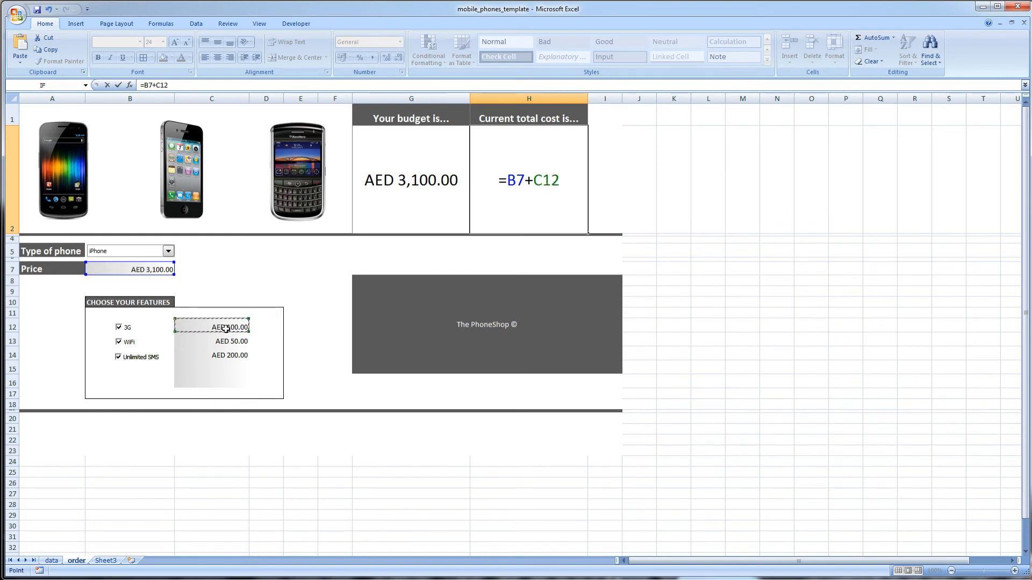
{"action": "type", "text": "+"}
{"action": "left_click", "coordinate": [229, 344]}
{"action": "type", "text": "+"}
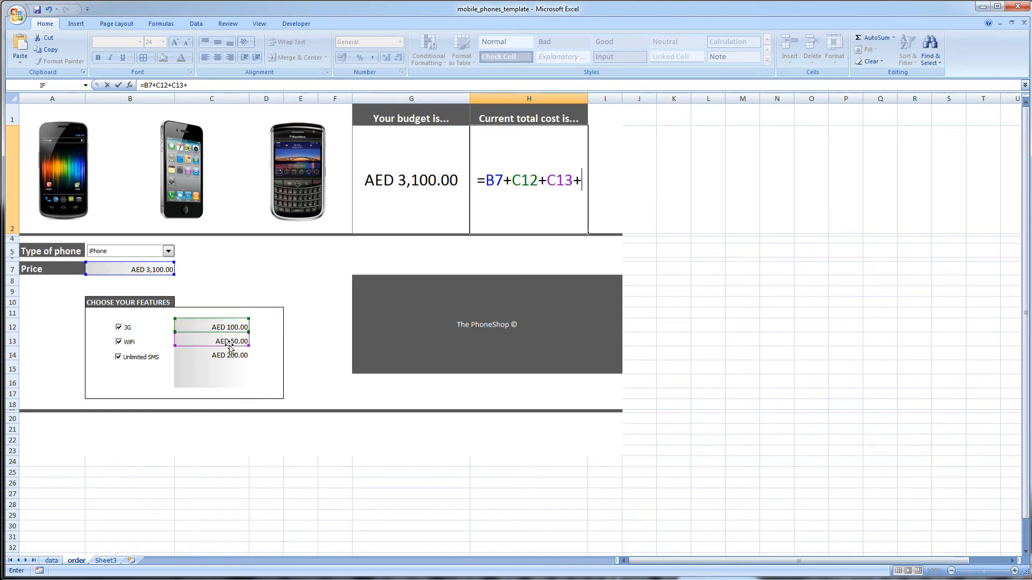
{"action": "left_click", "coordinate": [228, 356]}
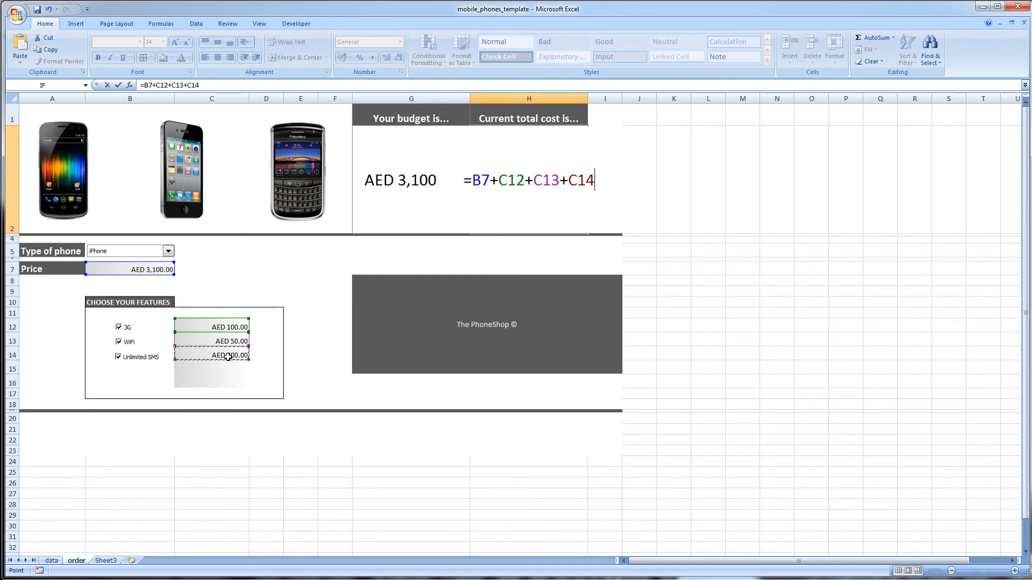
{"action": "key", "text": "Return"}
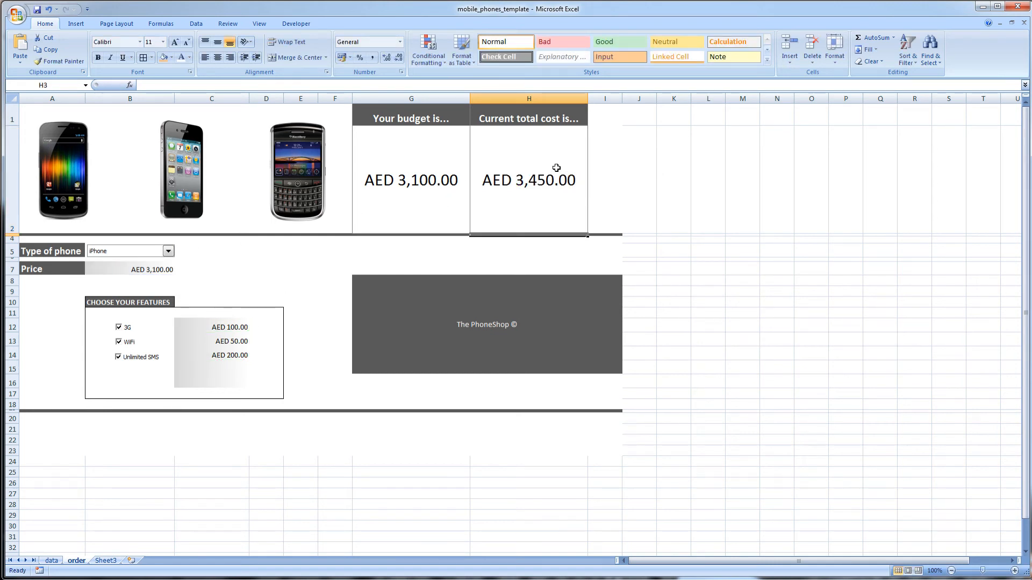
- Check the cells feeding the total cost, untick the 3G, WiFi and Unlimited SMS check boxes, and choose Nexus as the type of phone
{"action": "left_click", "coordinate": [160, 271]}
{"action": "left_click", "coordinate": [227, 330]}
{"action": "left_click", "coordinate": [227, 345]}
{"action": "left_click", "coordinate": [227, 357]}
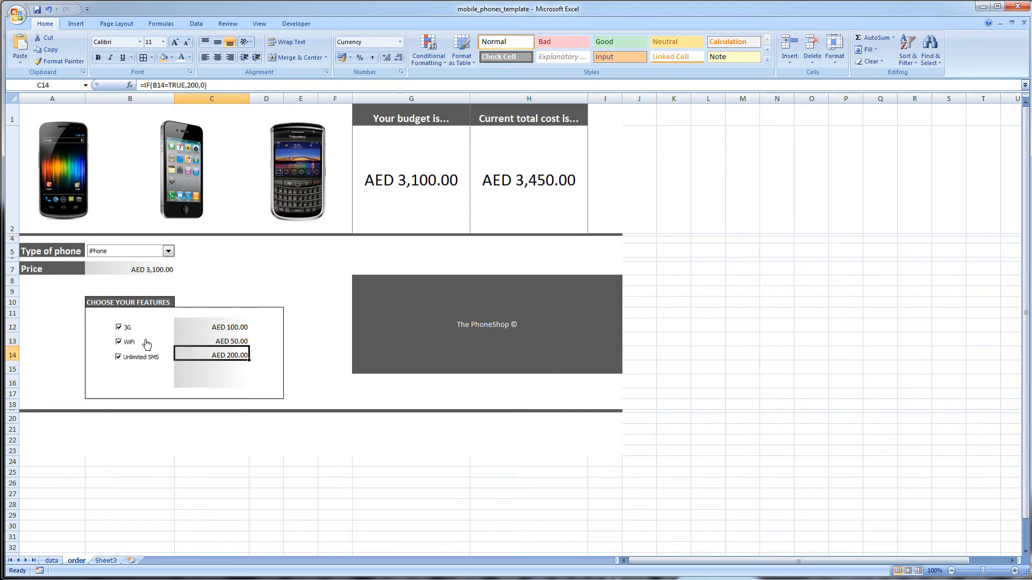
{"action": "left_click", "coordinate": [119, 328]}
{"action": "left_click", "coordinate": [224, 327]}
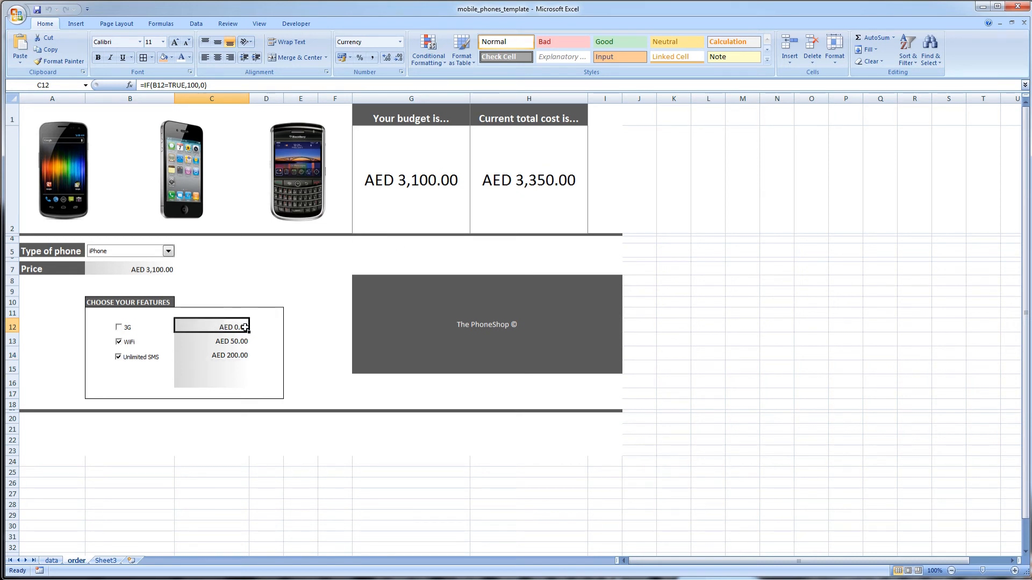
{"action": "left_click", "coordinate": [119, 343]}
{"action": "left_click", "coordinate": [119, 357]}
{"action": "left_click", "coordinate": [169, 251]}
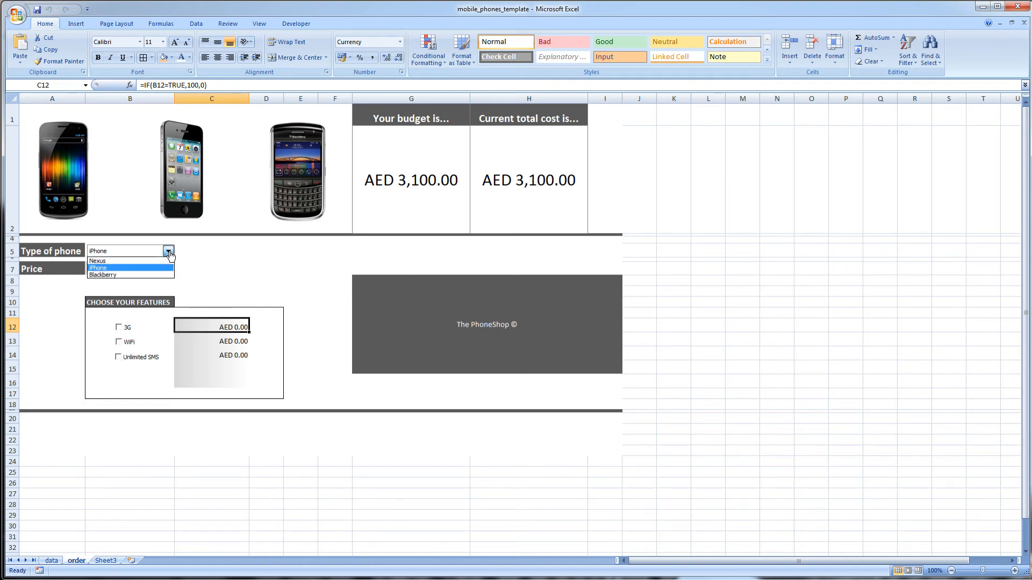
{"action": "left_click", "coordinate": [119, 262]}
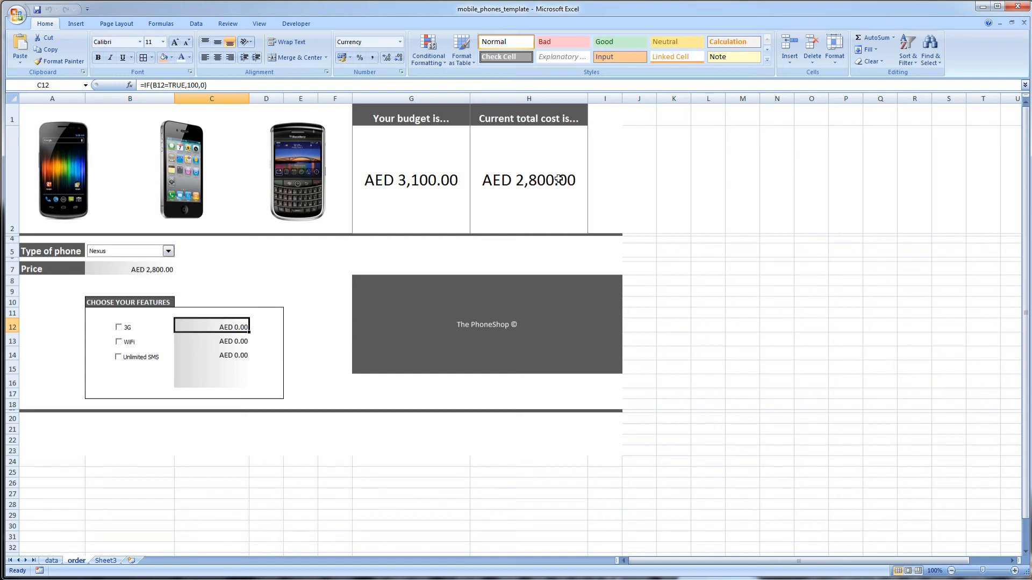
- Compare the budget cell G2 with the total cost cell H2
{"action": "left_click", "coordinate": [650, 187]}
{"action": "left_click", "coordinate": [567, 184]}
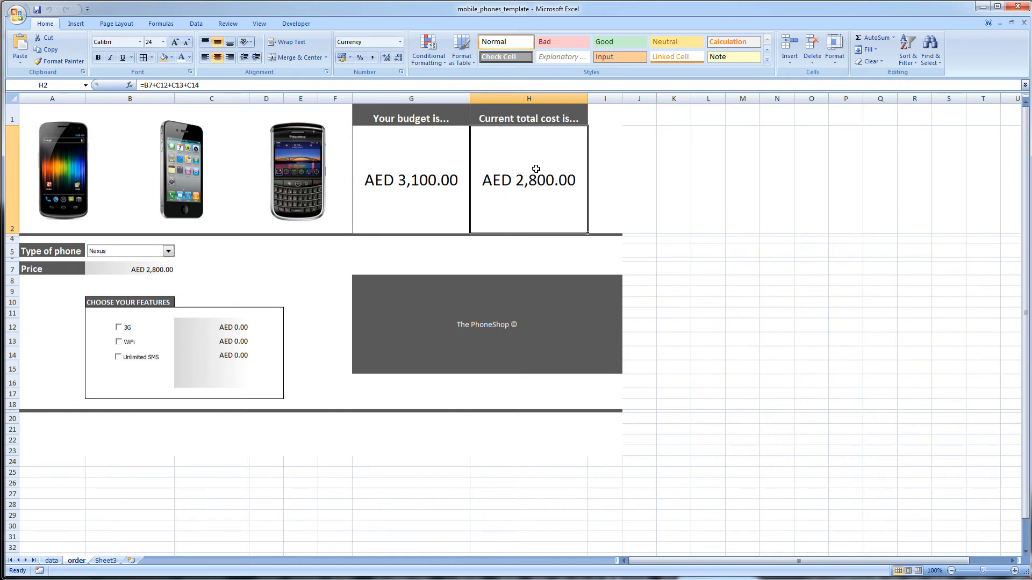
{"action": "left_click", "coordinate": [433, 172]}
{"action": "left_click", "coordinate": [508, 168]}
{"action": "left_click", "coordinate": [421, 175]}
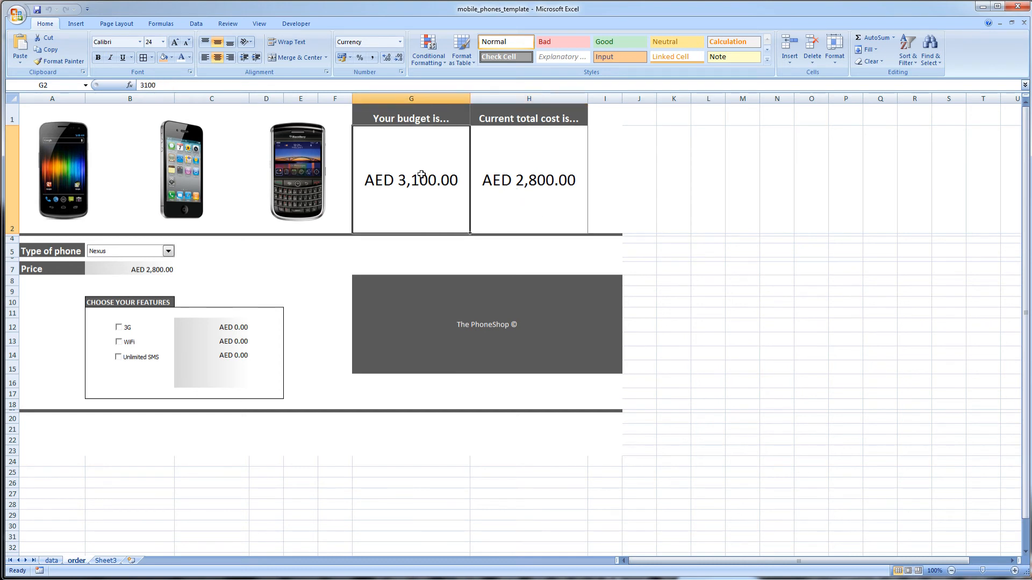
- Create a conditional formatting rule for H2 that formats cell values greater than =$G$2
{"action": "left_click", "coordinate": [521, 177]}
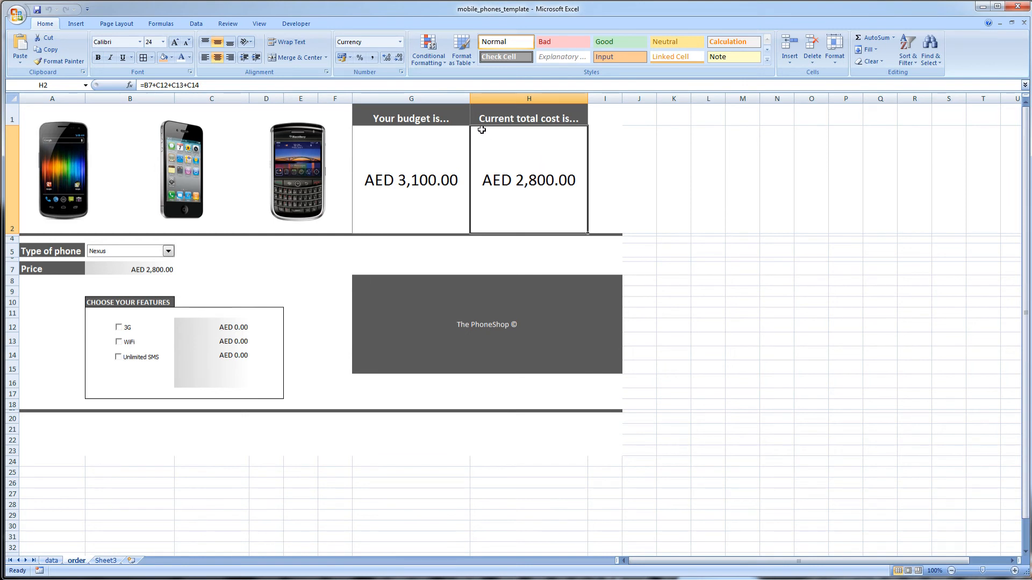
{"action": "left_click", "coordinate": [442, 62]}
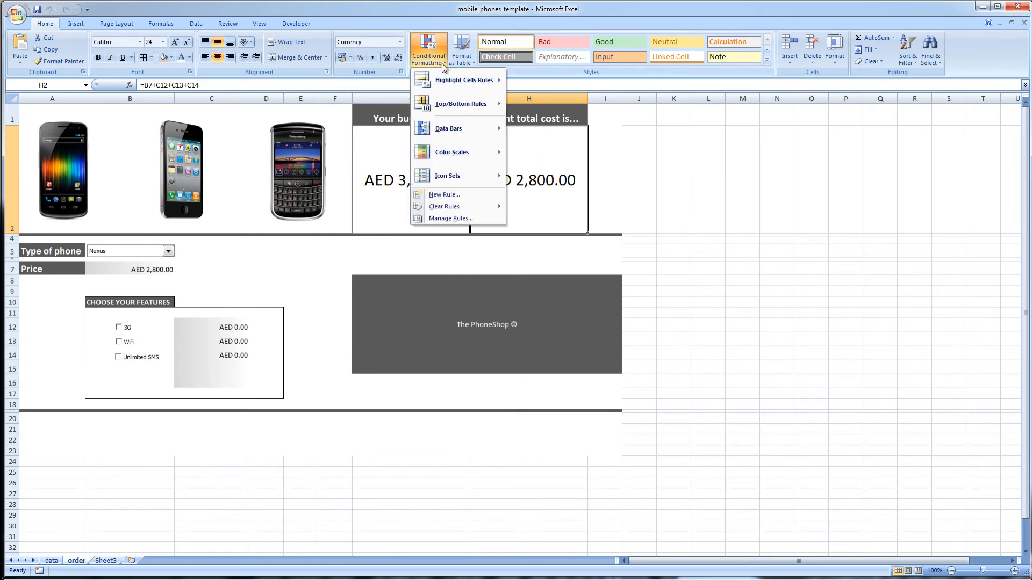
{"action": "left_click", "coordinate": [448, 218]}
{"action": "left_click_drag", "start_coordinate": [449, 218], "coordinate": [808, 144]}
{"action": "left_click", "coordinate": [642, 172]}
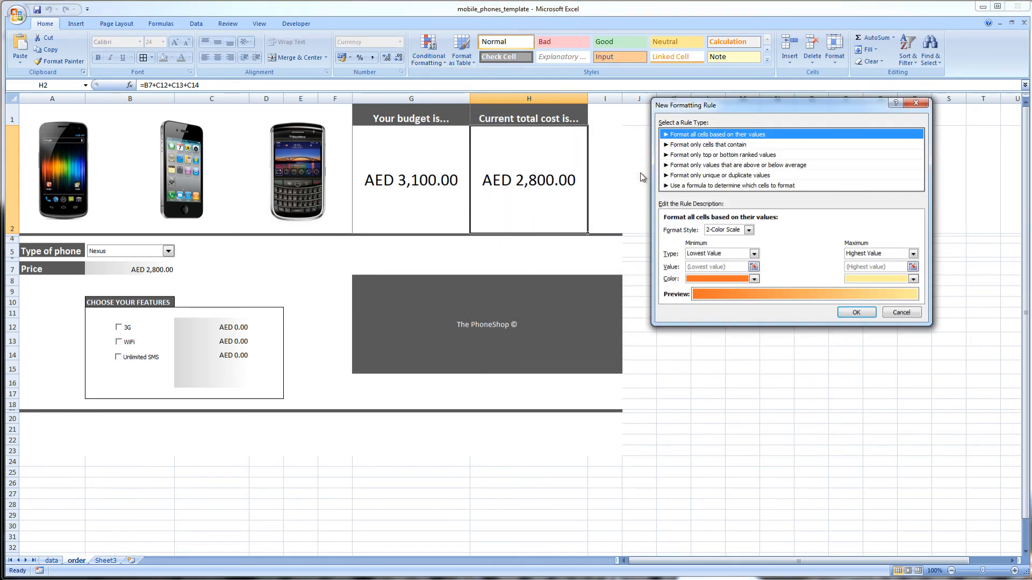
{"action": "left_click", "coordinate": [729, 149]}
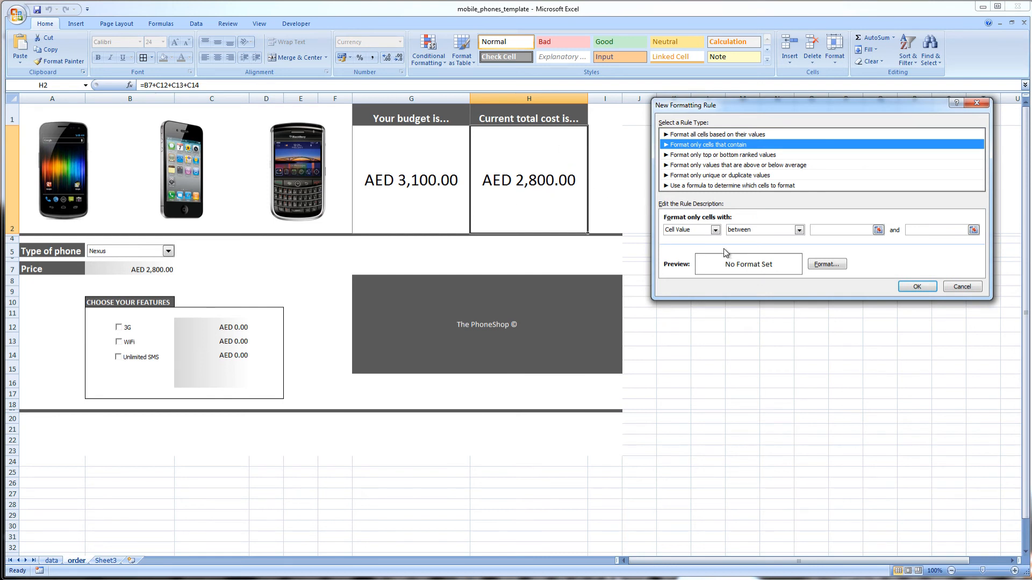
{"action": "left_click", "coordinate": [784, 231]}
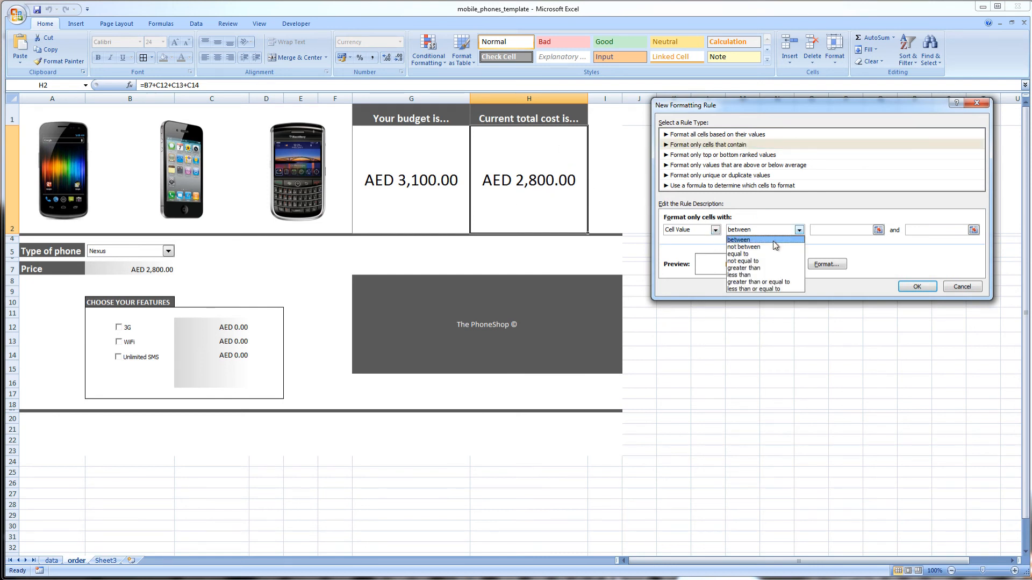
{"action": "left_click", "coordinate": [751, 269]}
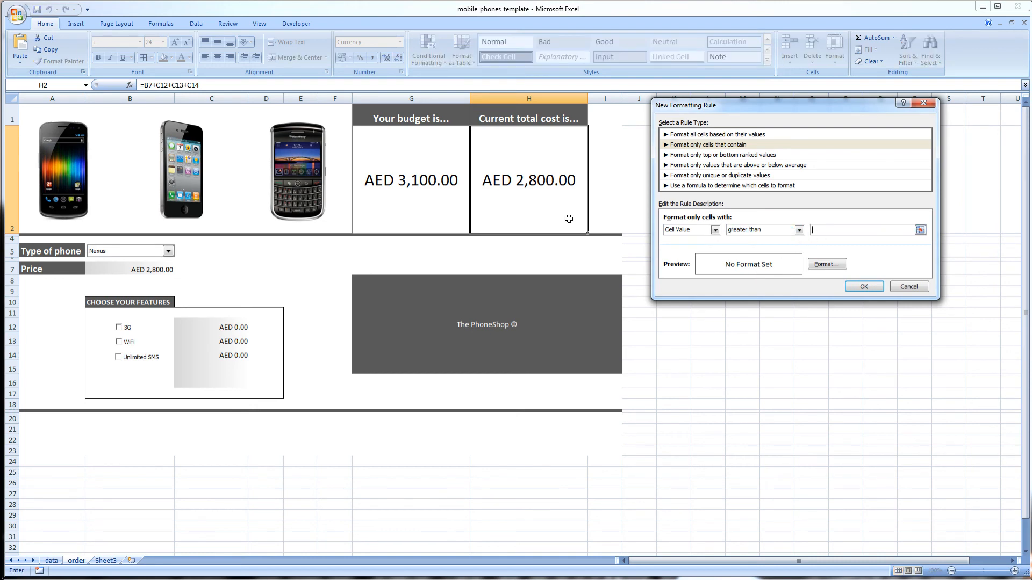
{"action": "left_click", "coordinate": [401, 178]}
- Give the greater-than-budget rule a red background fill and accept the rule
{"action": "left_click", "coordinate": [826, 264]}
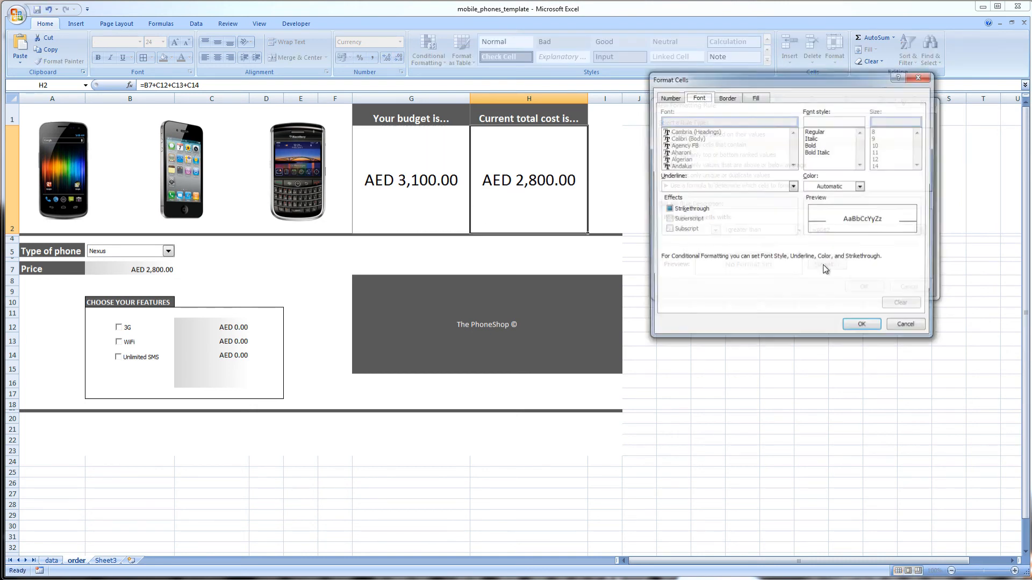
{"action": "left_click", "coordinate": [758, 101]}
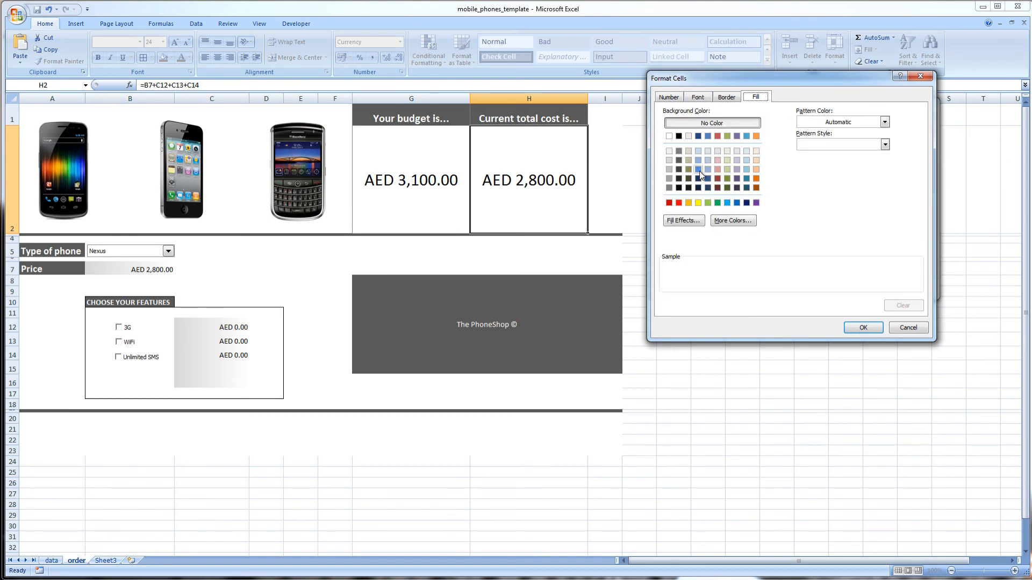
{"action": "left_click", "coordinate": [679, 203]}
{"action": "left_click", "coordinate": [863, 327]}
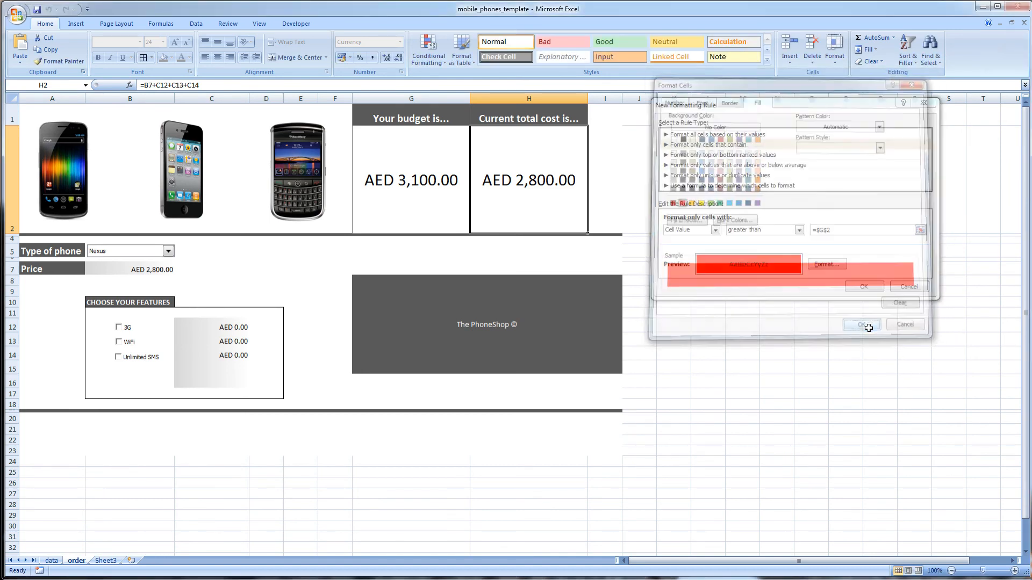
{"action": "left_click", "coordinate": [865, 287]}
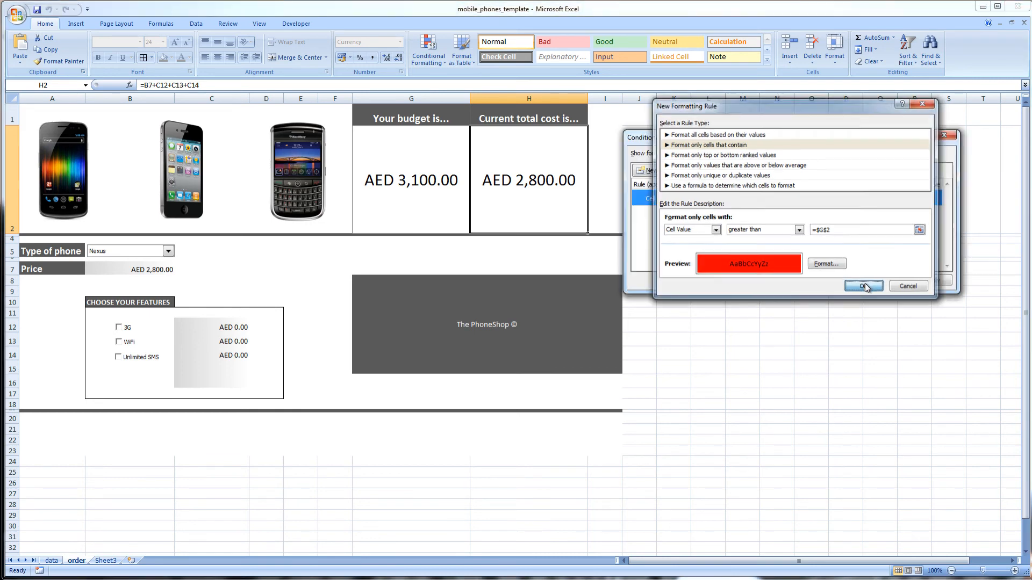
- Add a second rule for H2 that formats cell values less than or equal to =$G$2
{"action": "left_click", "coordinate": [655, 175]}
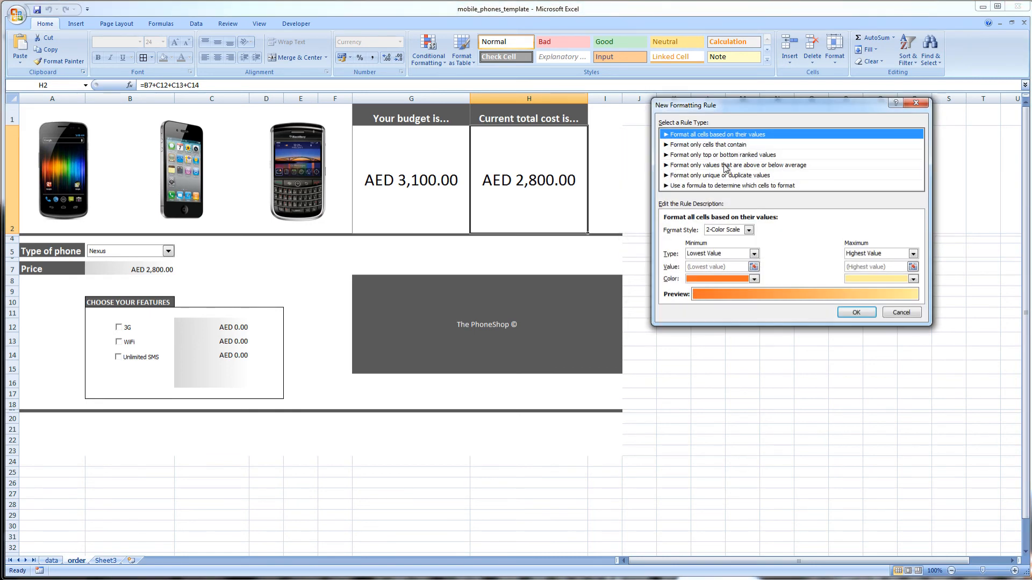
{"action": "left_click", "coordinate": [724, 146]}
{"action": "left_click", "coordinate": [799, 230]}
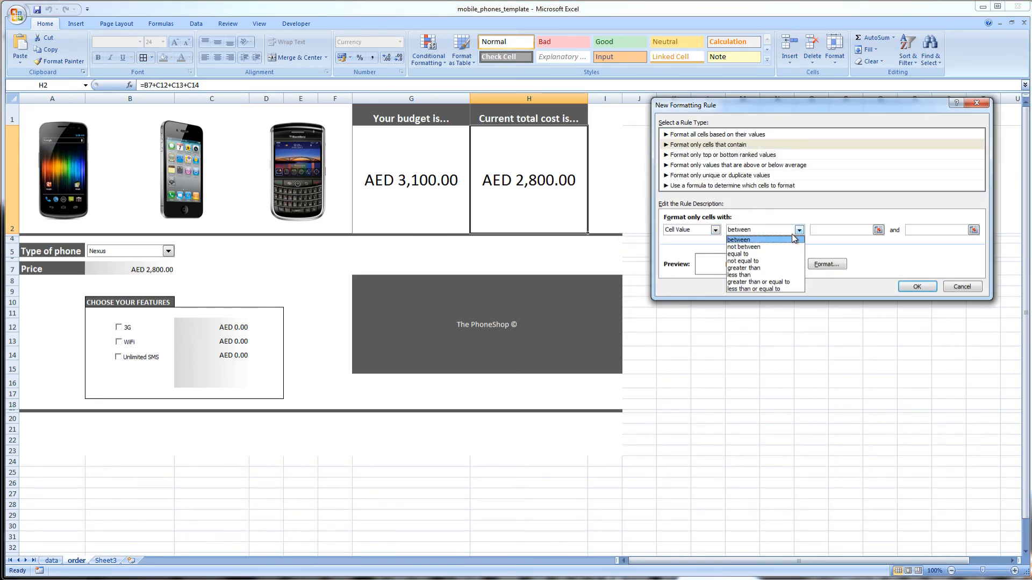
{"action": "left_click", "coordinate": [748, 288]}
{"action": "left_click", "coordinate": [435, 195]}
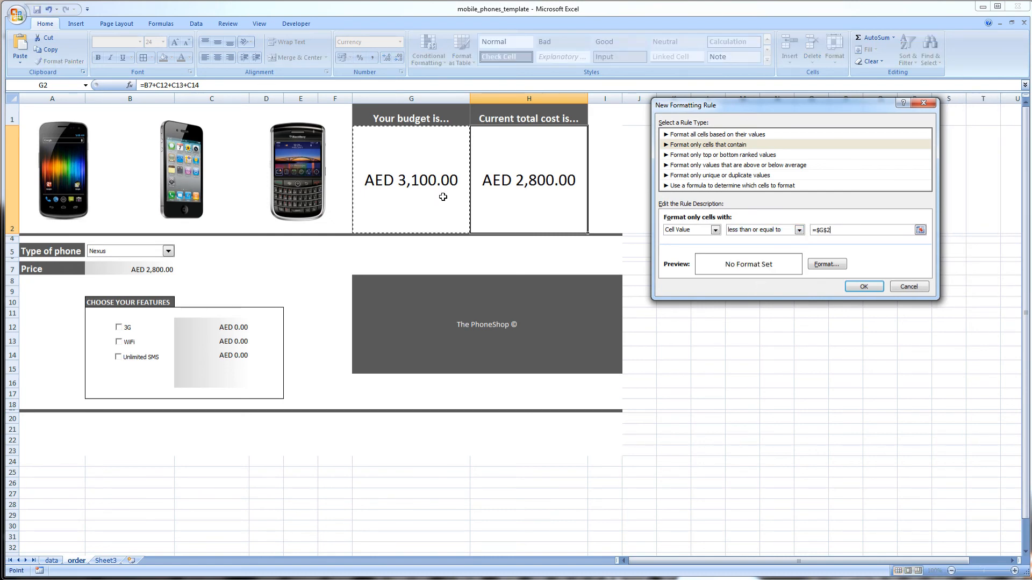
- Give the within-budget rule a light green background fill and apply both rules to H2
{"action": "left_click", "coordinate": [822, 265]}
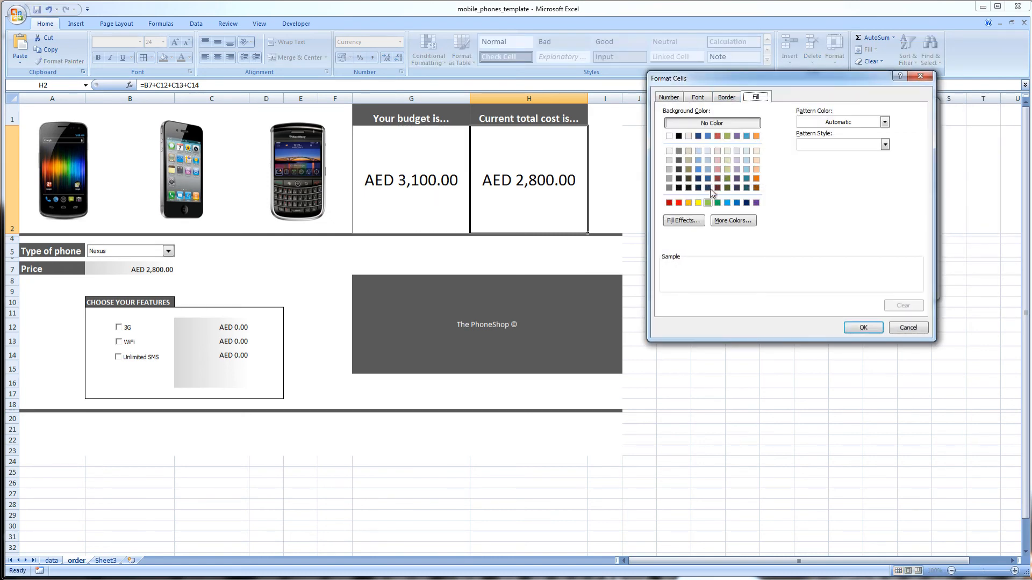
{"action": "left_click", "coordinate": [708, 203]}
{"action": "left_click", "coordinate": [862, 326]}
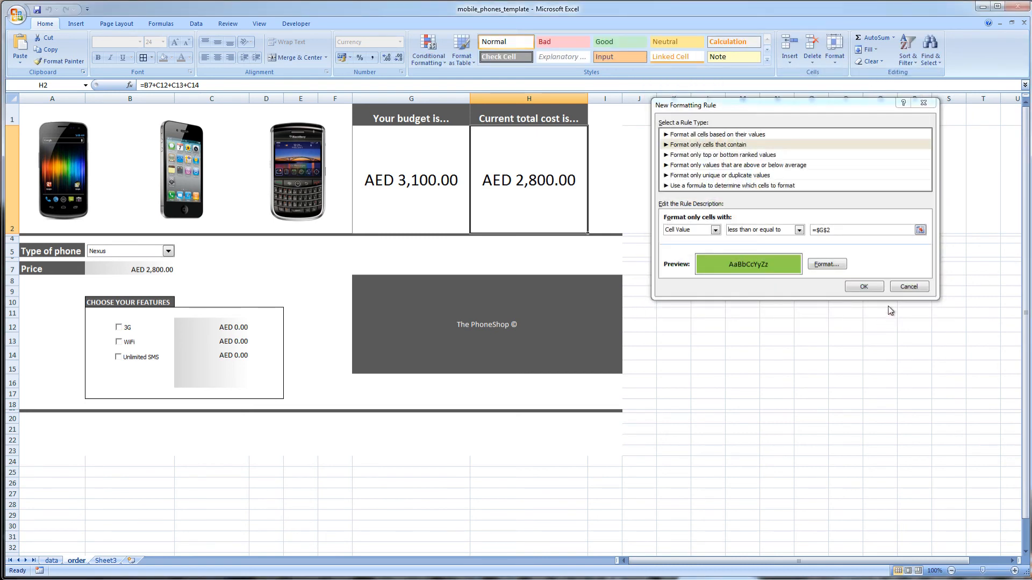
{"action": "left_click", "coordinate": [872, 274]}
{"action": "left_click", "coordinate": [930, 281]}
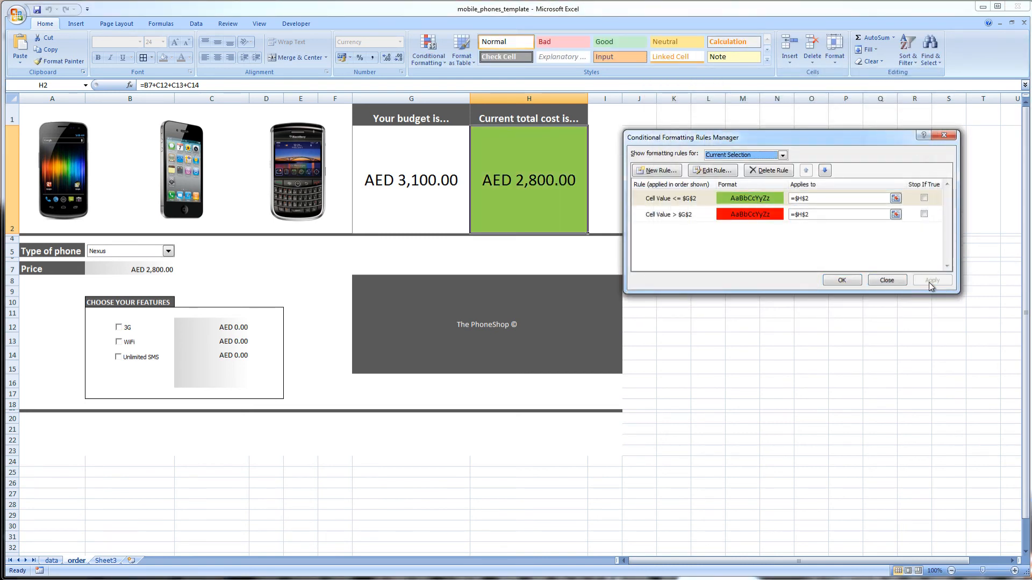
{"action": "left_click", "coordinate": [887, 280]}
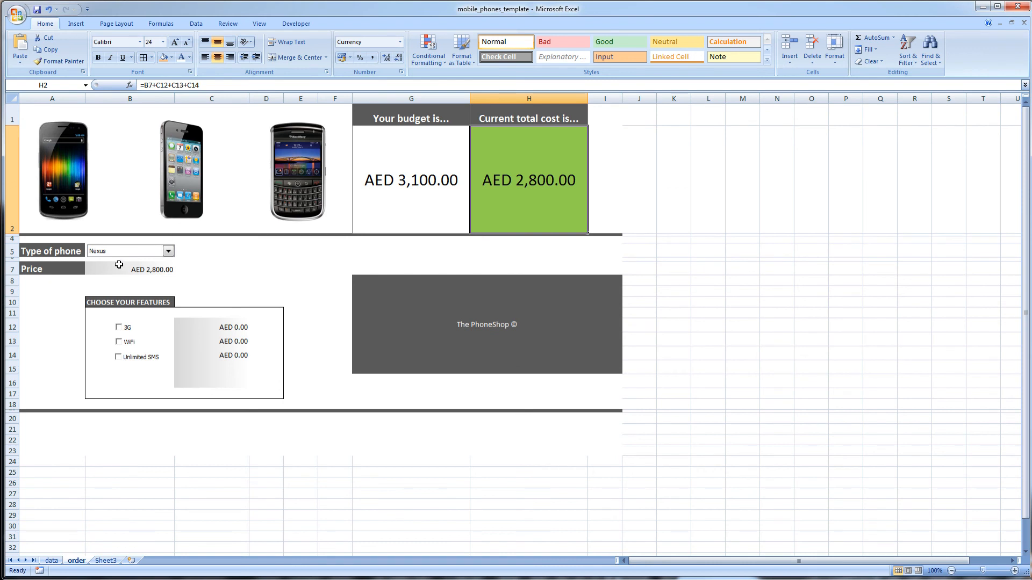
- Test the colour rules by ticking the 3G, WiFi and Unlimited SMS check boxes and setting the budget in G2 to 3500
{"action": "left_click", "coordinate": [119, 344]}
{"action": "left_click", "coordinate": [120, 329]}
{"action": "left_click", "coordinate": [118, 358]}
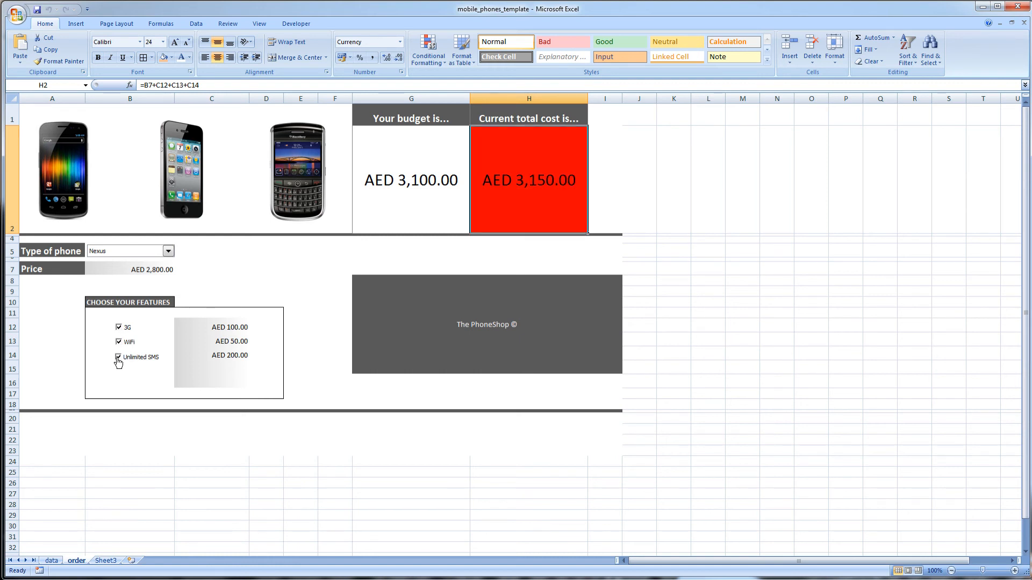
{"action": "left_click", "coordinate": [383, 194]}
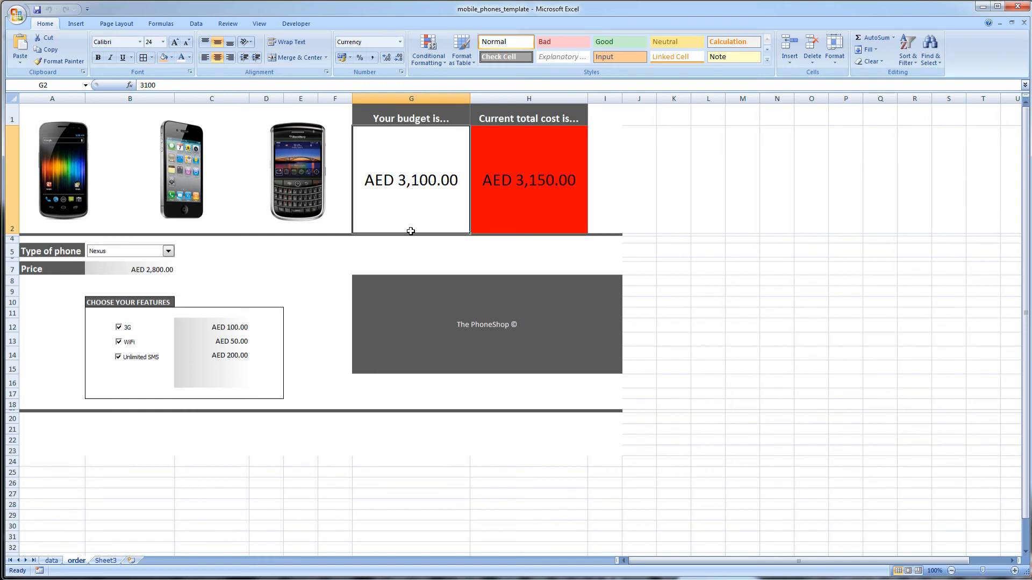
{"action": "type", "text": "3500"}
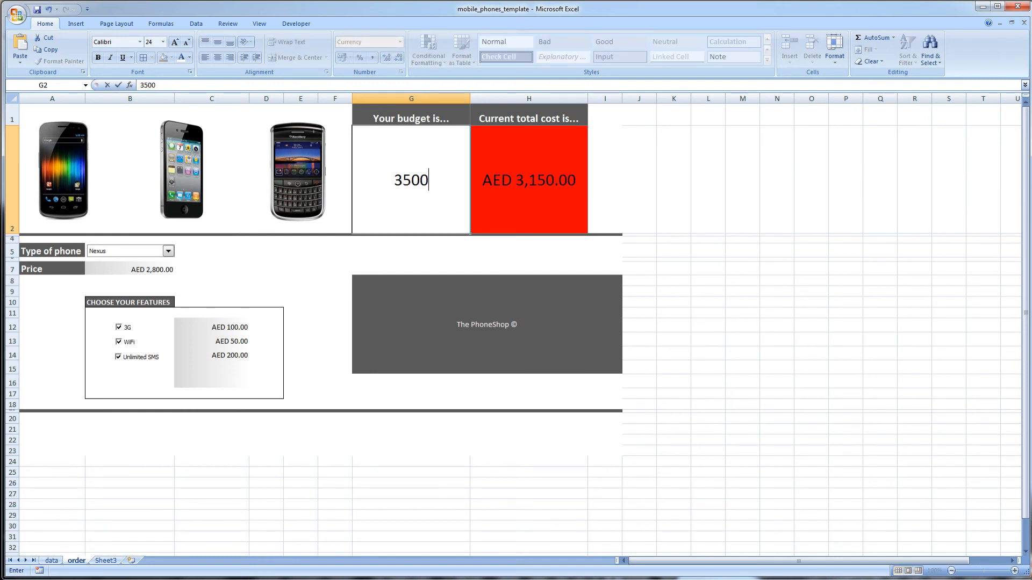
{"action": "key", "text": "Return"}
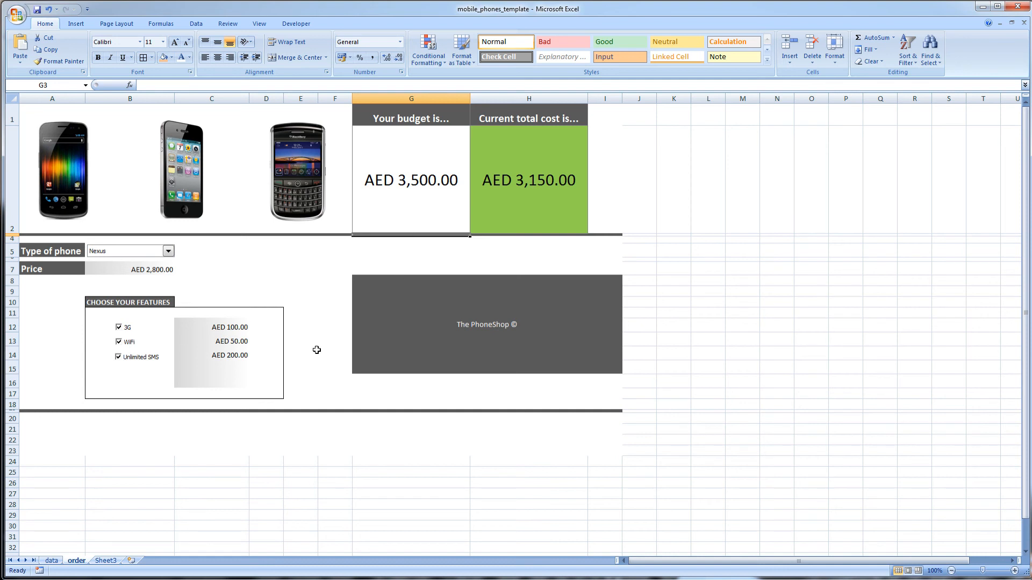
- Clear the 3G, WiFi and Unlimited SMS check boxes and move the selection to an empty cell of the order sheet
{"action": "left_click", "coordinate": [118, 328]}
{"action": "left_click", "coordinate": [120, 343]}
{"action": "left_click", "coordinate": [119, 358]}
{"action": "left_click", "coordinate": [322, 314]}
{"action": "left_click", "coordinate": [330, 365]}
{"action": "left_click", "coordinate": [339, 279]}
{"action": "left_click", "coordinate": [356, 261]}
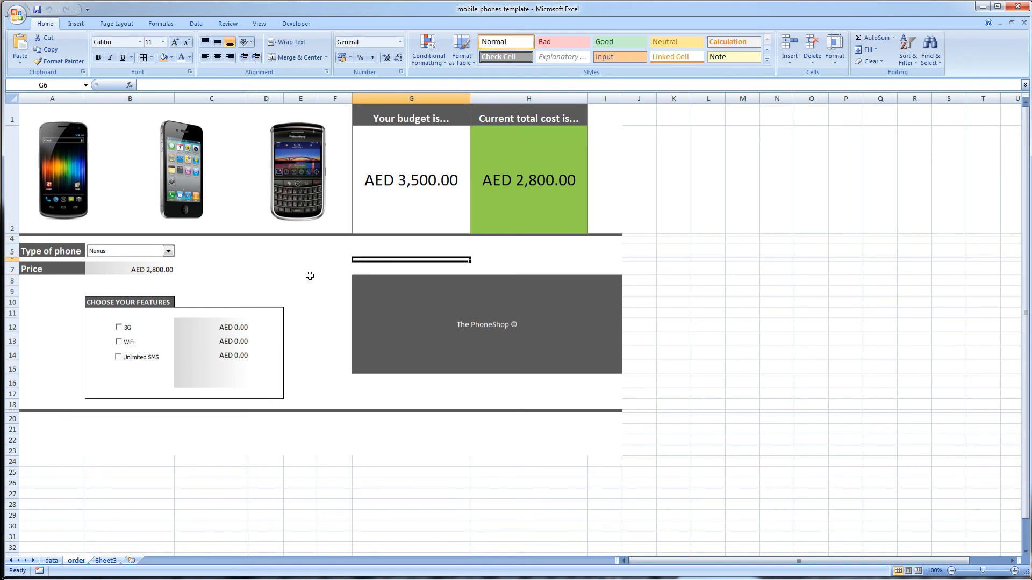
{"action": "left_click", "coordinate": [309, 277]}
{"action": "left_click", "coordinate": [324, 393]}
{"action": "left_click", "coordinate": [50, 366]}
{"action": "left_click", "coordinate": [220, 282]}
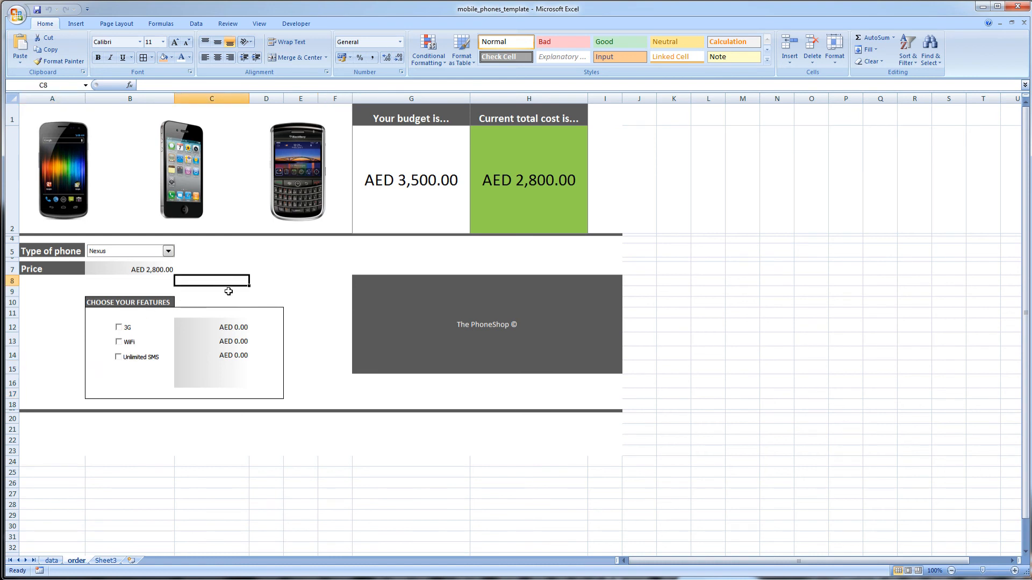
{"action": "left_click", "coordinate": [322, 344]}
{"action": "left_click", "coordinate": [371, 265]}
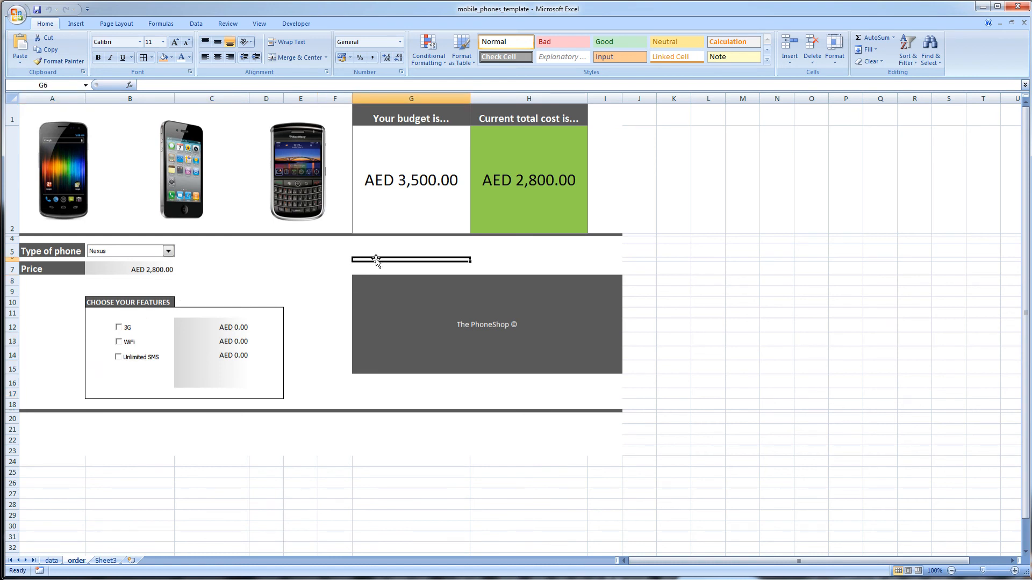
{"action": "left_click", "coordinate": [398, 170]}
{"action": "left_click", "coordinate": [168, 251]}
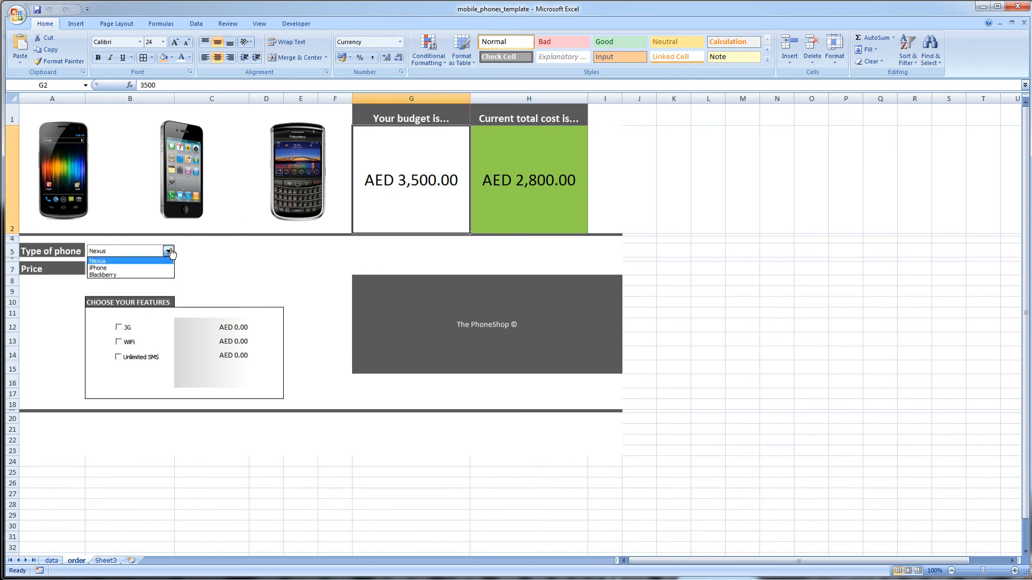
{"action": "left_click", "coordinate": [119, 329]}
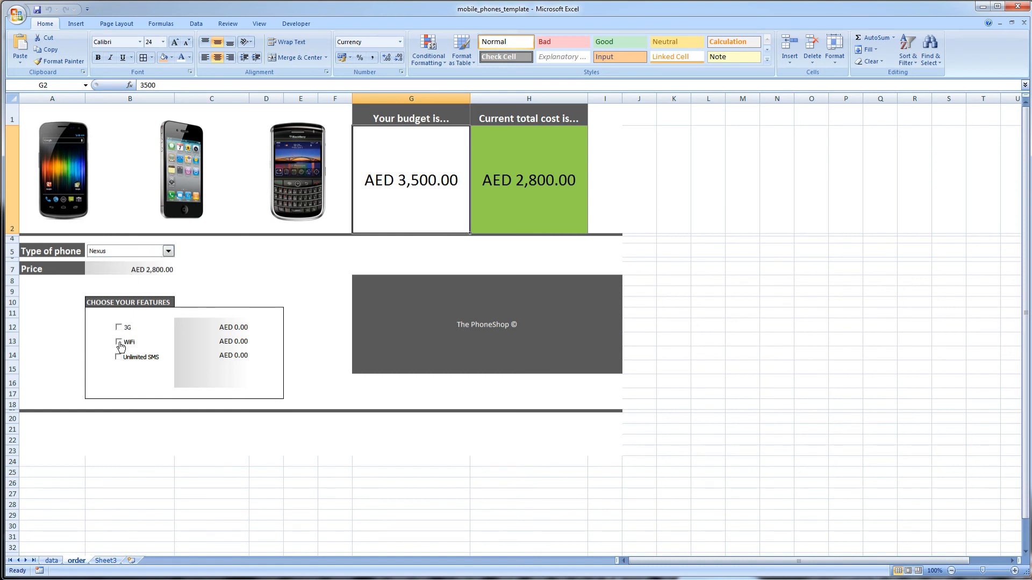
{"action": "left_click", "coordinate": [118, 342]}
{"action": "left_click", "coordinate": [118, 357]}
{"action": "left_click", "coordinate": [119, 343]}
{"action": "left_click", "coordinate": [118, 357]}
- Unlock the budget cell G2 in its cell protection settings
{"action": "right_click", "coordinate": [423, 165]}
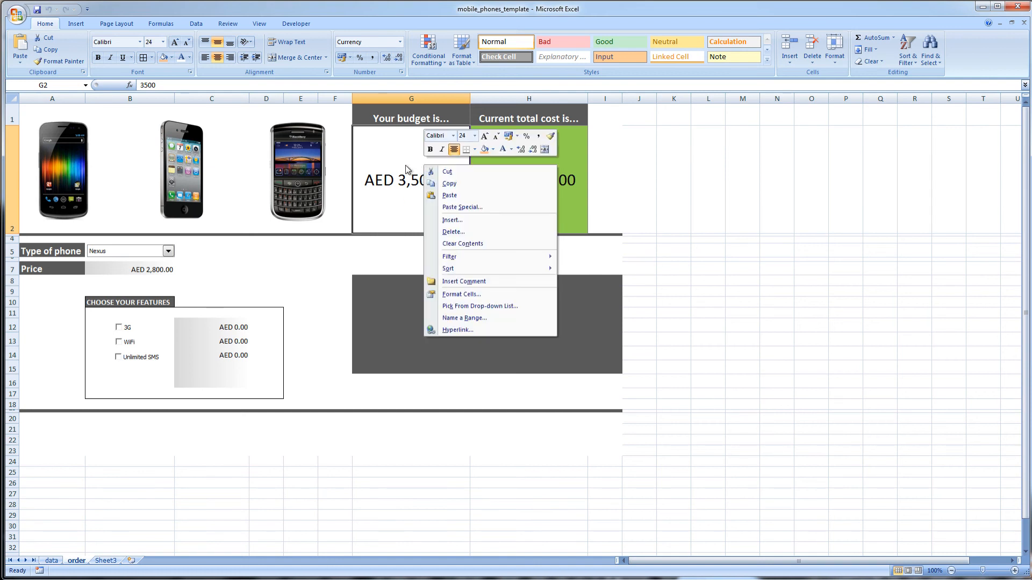
{"action": "left_click", "coordinate": [451, 299]}
{"action": "left_click", "coordinate": [486, 192]}
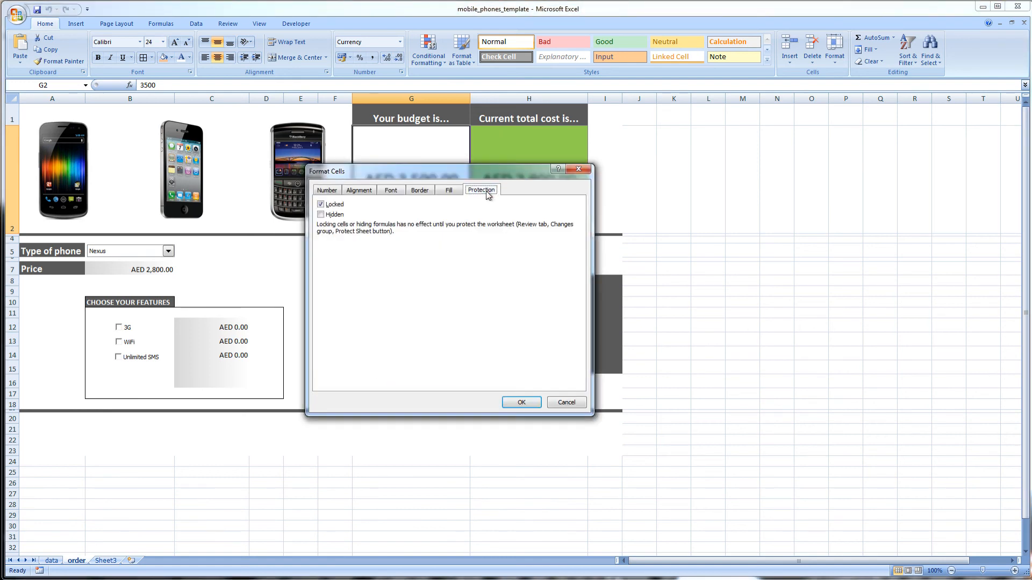
{"action": "left_click", "coordinate": [321, 204]}
{"action": "left_click", "coordinate": [522, 403]}
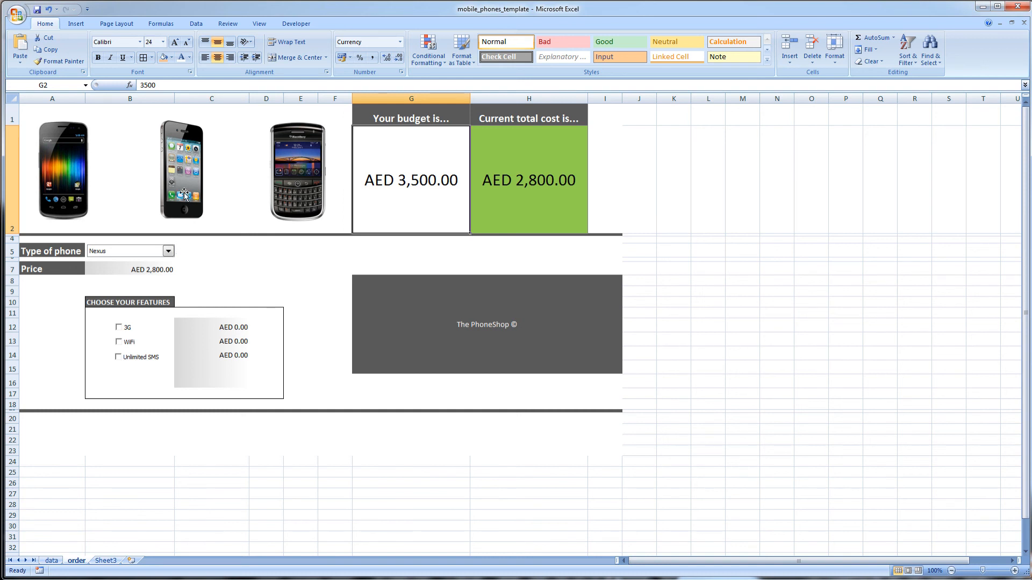
- Widen column B slightly to reach the combo box's linked cell B5, and unlock that cell in its protection settings
{"action": "left_click_drag", "start_coordinate": [174, 101], "coordinate": [184, 101]}
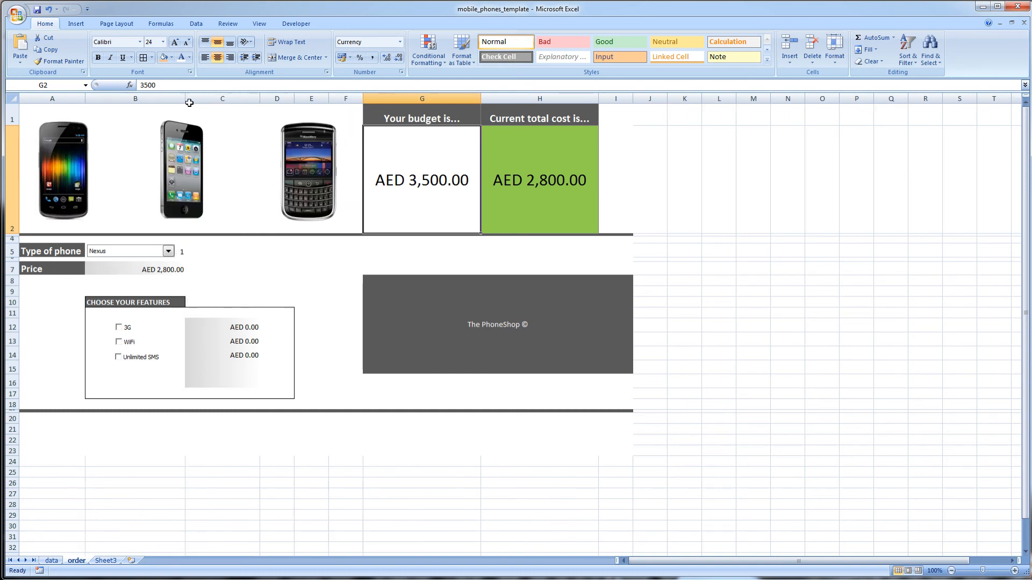
{"action": "left_click", "coordinate": [182, 254]}
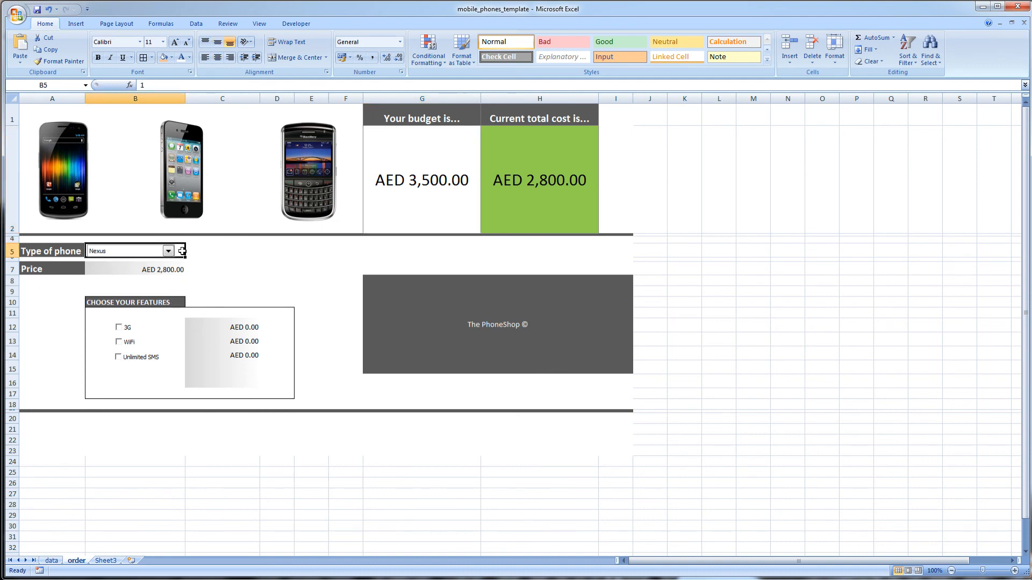
{"action": "right_click", "coordinate": [182, 251]}
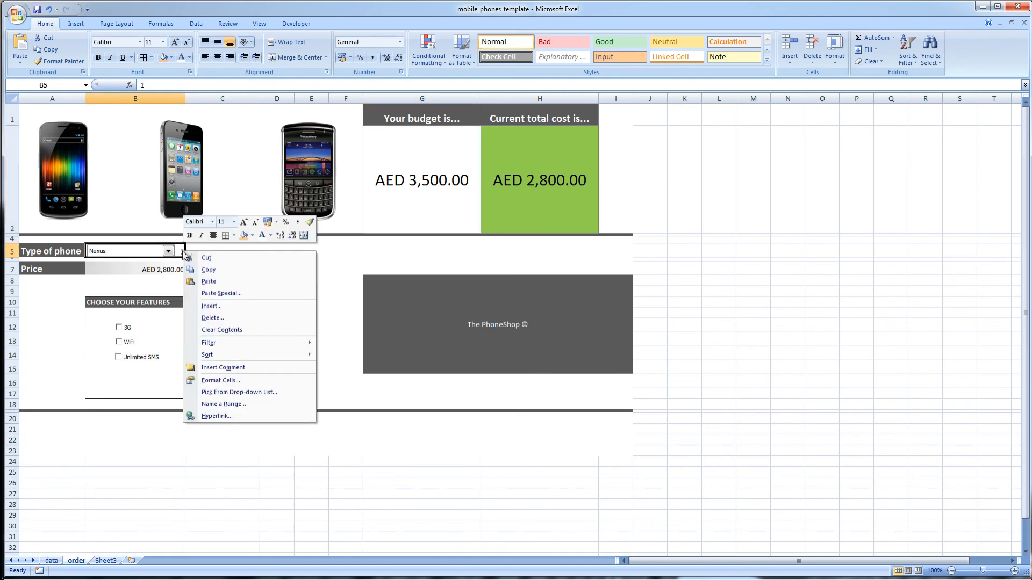
{"action": "left_click", "coordinate": [219, 381]}
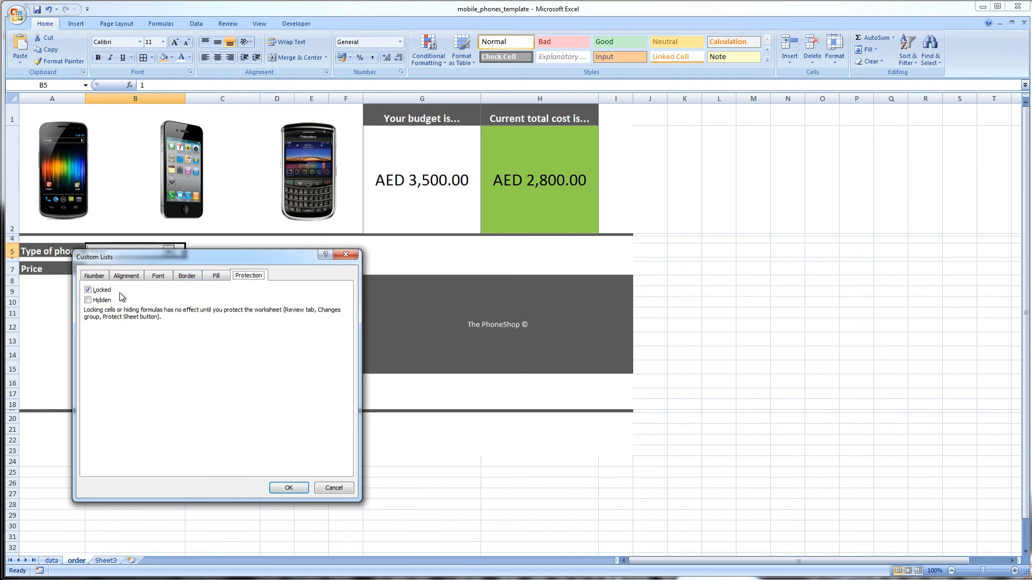
{"action": "left_click", "coordinate": [87, 290]}
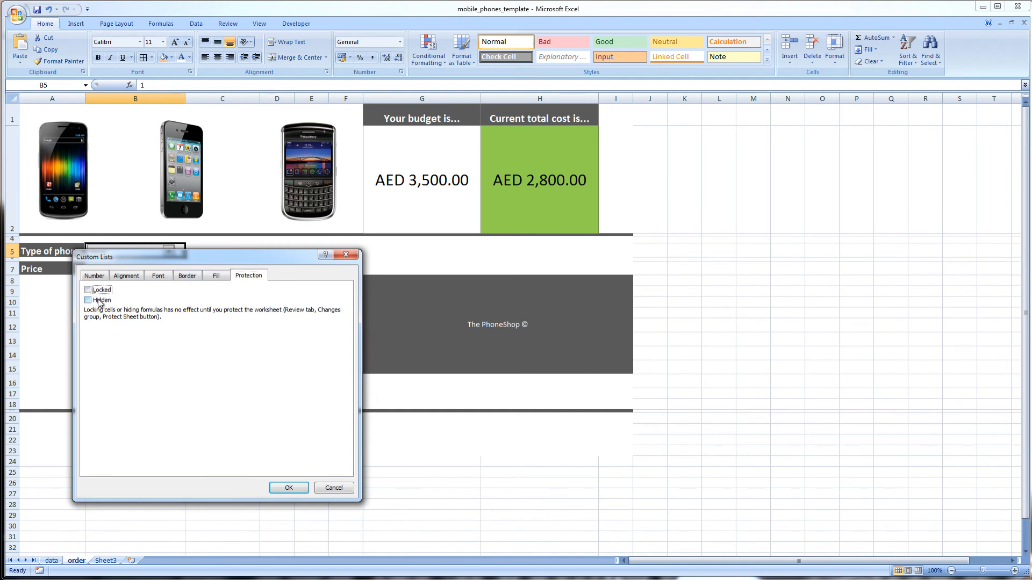
{"action": "left_click", "coordinate": [288, 487]}
- Unlock the check boxes' linked cells B12:B14 and narrow column B back to the combo box's width
{"action": "left_click_drag", "start_coordinate": [156, 325], "coordinate": [156, 355]}
{"action": "right_click", "coordinate": [178, 355]}
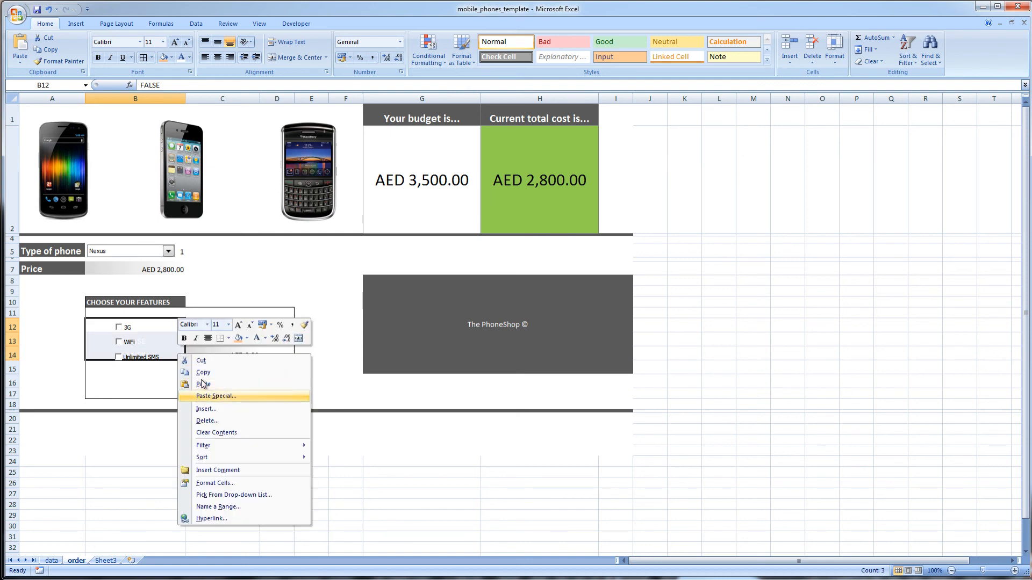
{"action": "left_click", "coordinate": [212, 482]}
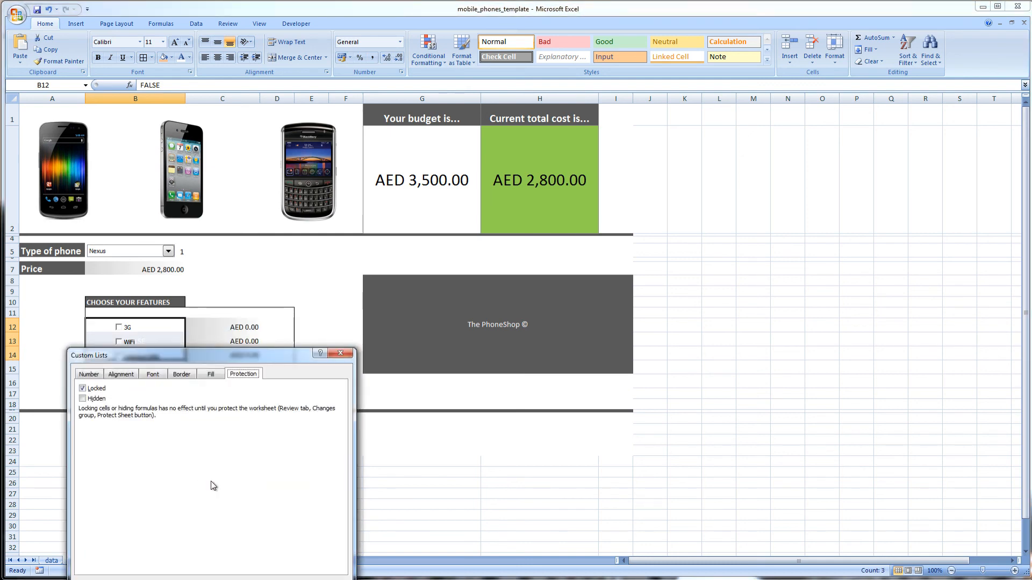
{"action": "left_click", "coordinate": [81, 389]}
{"action": "left_click_drag", "start_coordinate": [184, 95], "coordinate": [175, 96]}
{"action": "left_click", "coordinate": [275, 473]}
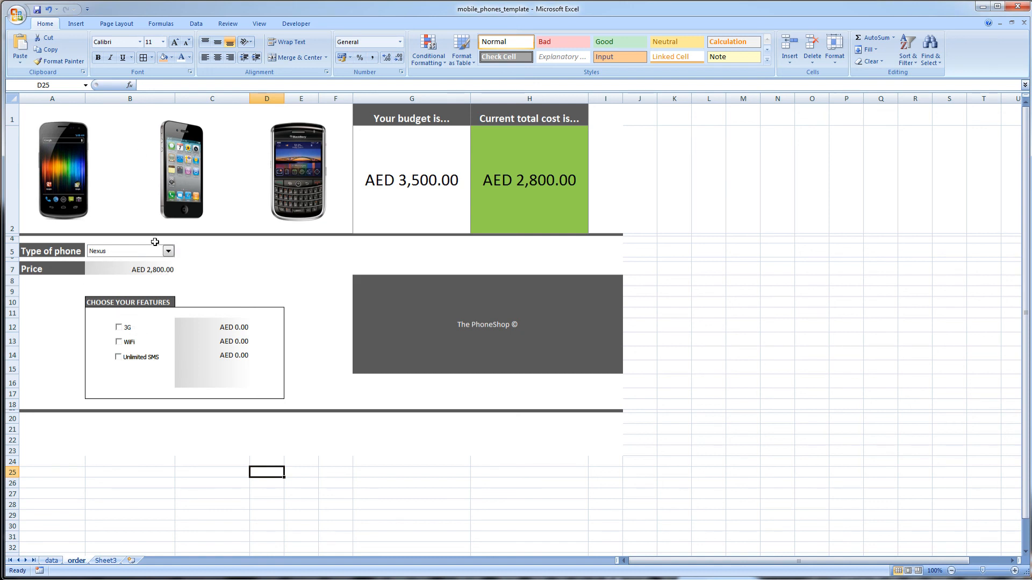
- Review the unlocked input cells G2 and B12:B14, and examine the protection setting of the empty cell F10
{"action": "left_click", "coordinate": [402, 156]}
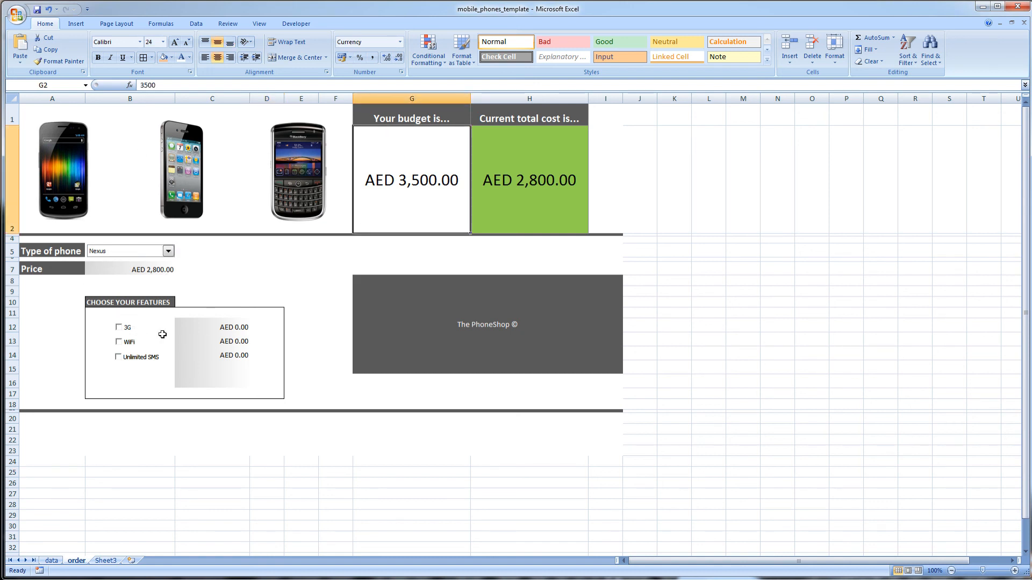
{"action": "left_click", "coordinate": [153, 327]}
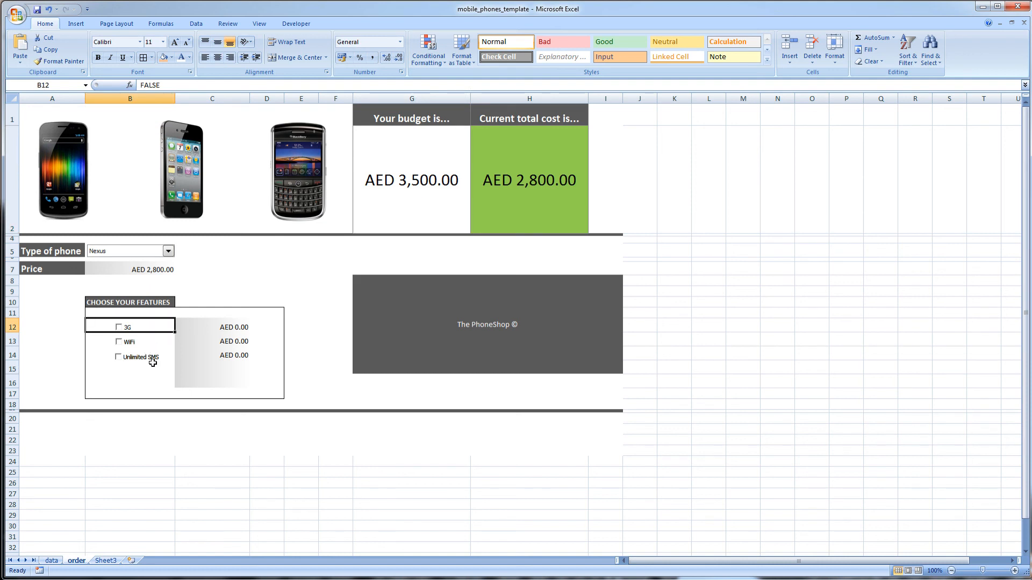
{"action": "left_click", "coordinate": [102, 362]}
{"action": "left_click", "coordinate": [101, 344]}
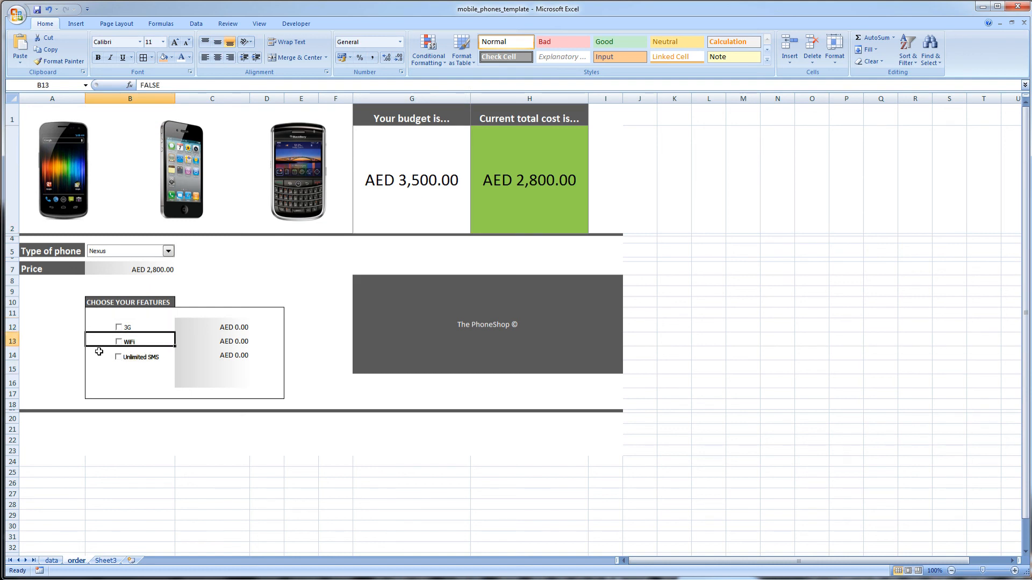
{"action": "left_click", "coordinate": [100, 352]}
{"action": "left_click", "coordinate": [101, 333]}
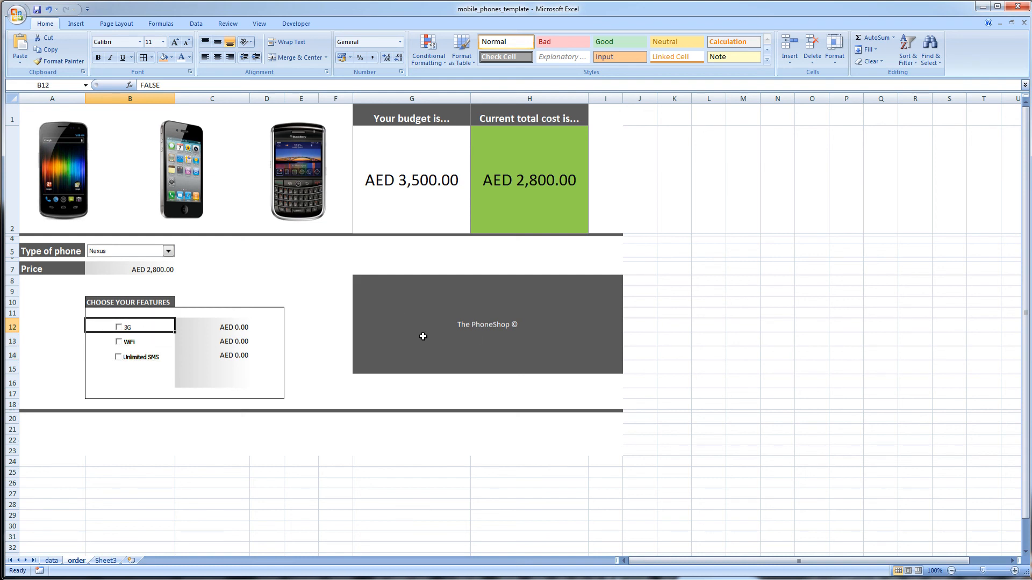
{"action": "left_click", "coordinate": [325, 300]}
{"action": "right_click", "coordinate": [328, 301]}
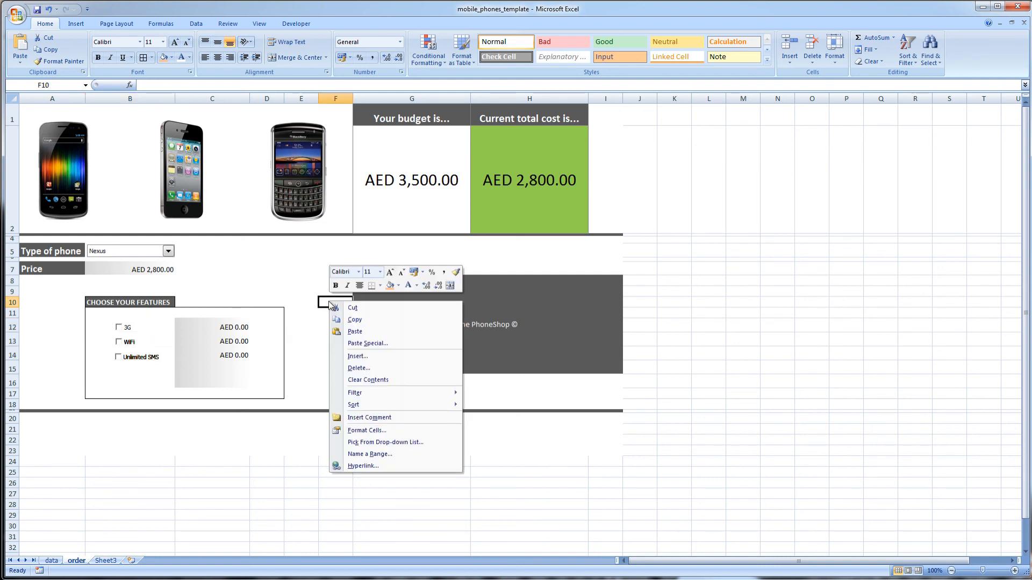
{"action": "left_click", "coordinate": [384, 432]}
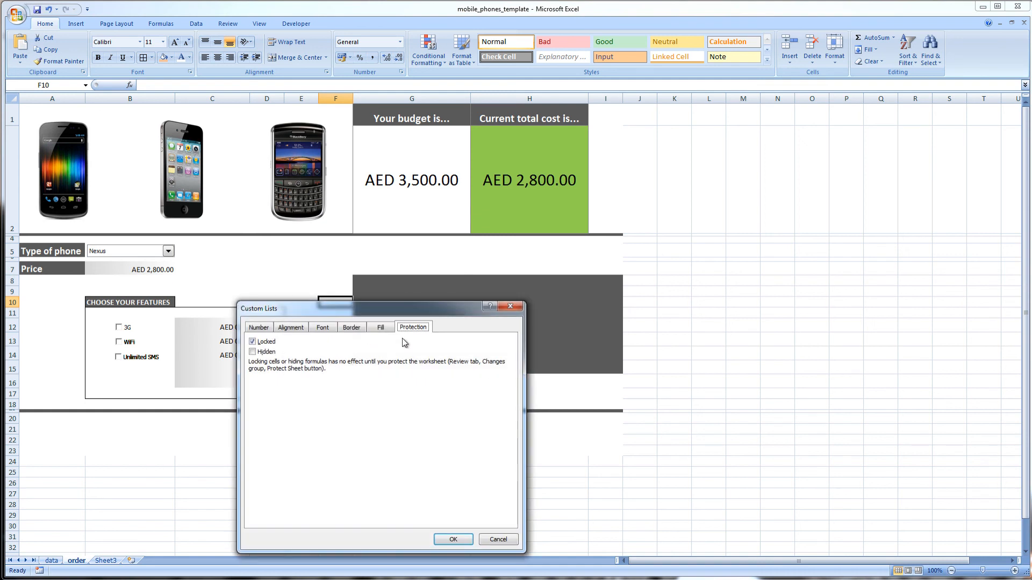
{"action": "left_click", "coordinate": [497, 541]}
{"action": "left_click", "coordinate": [418, 453]}
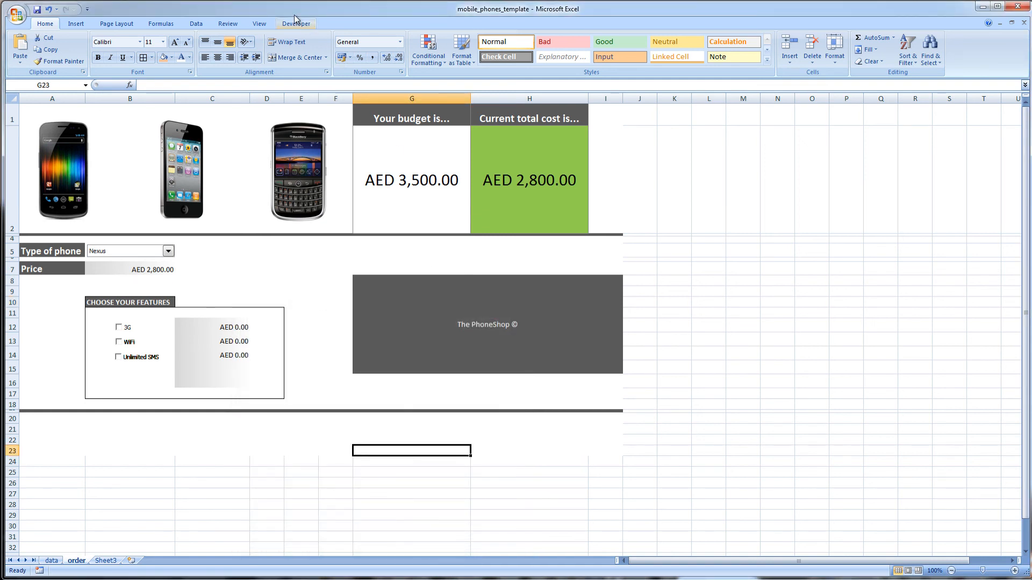
- Protect the order sheet without a password, allowing only the selection of unlocked cells
{"action": "left_click", "coordinate": [228, 24]}
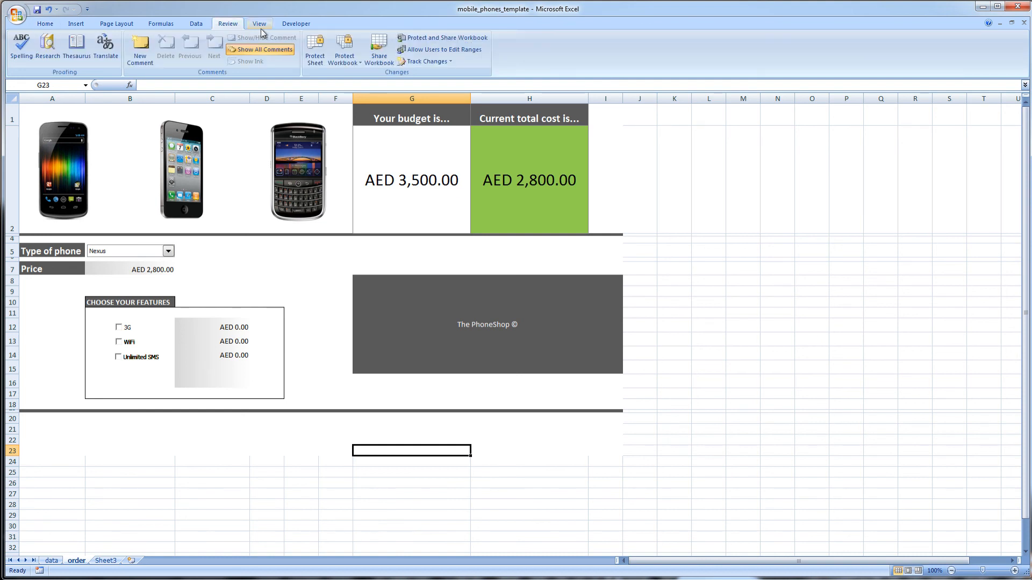
{"action": "left_click", "coordinate": [321, 63]}
{"action": "left_click_drag", "start_coordinate": [806, 132], "coordinate": [444, 125]}
{"action": "mouse_move", "coordinate": [489, 205]}
{"action": "left_mouse_down"}
{"action": "mouse_move", "coordinate": [489, 230]}
{"action": "mouse_move", "coordinate": [489, 202]}
{"action": "left_mouse_up"}
{"action": "left_click", "coordinate": [370, 185]}
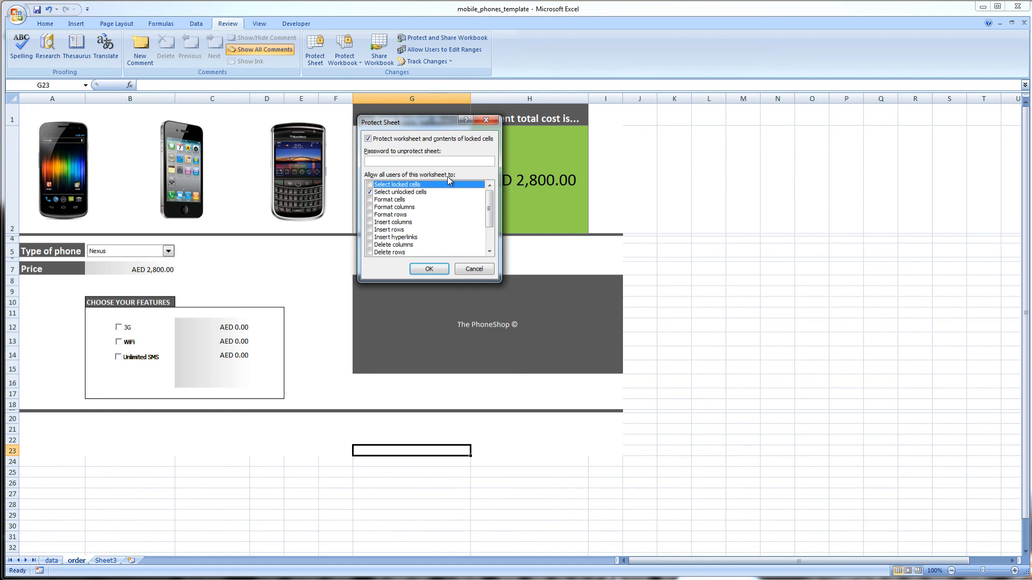
{"action": "left_click", "coordinate": [390, 193]}
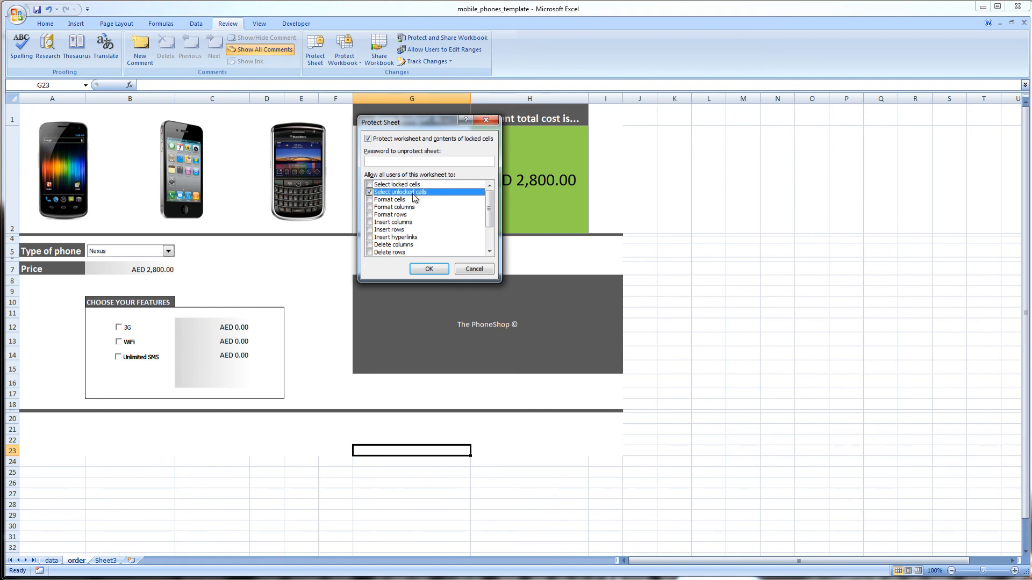
{"action": "left_click_drag", "start_coordinate": [376, 126], "coordinate": [485, 194]}
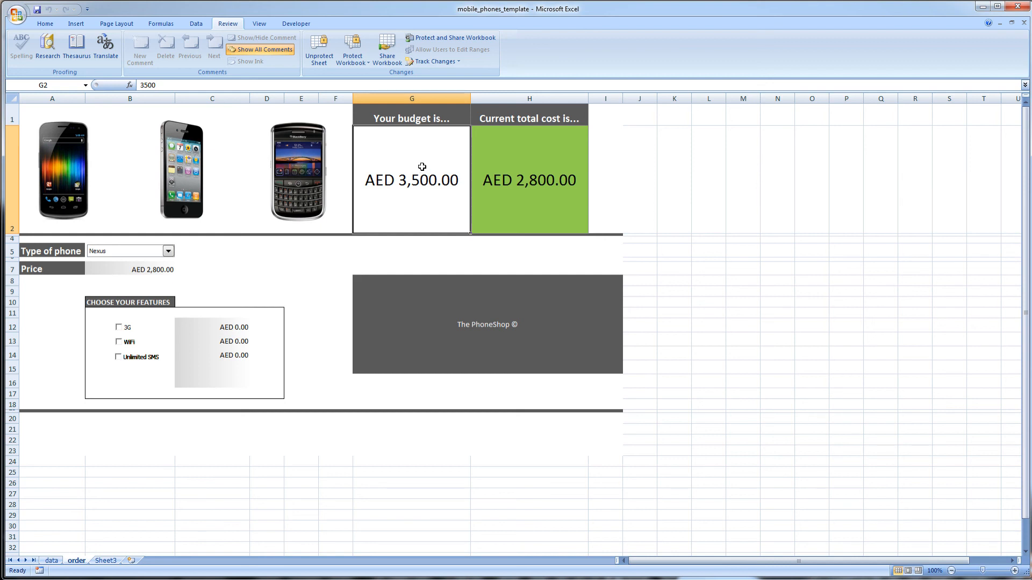
- Test the protected sheet by setting the budget in G2 to 2000 and choosing iPhone as the phone type
{"action": "type", "text": "2000"}
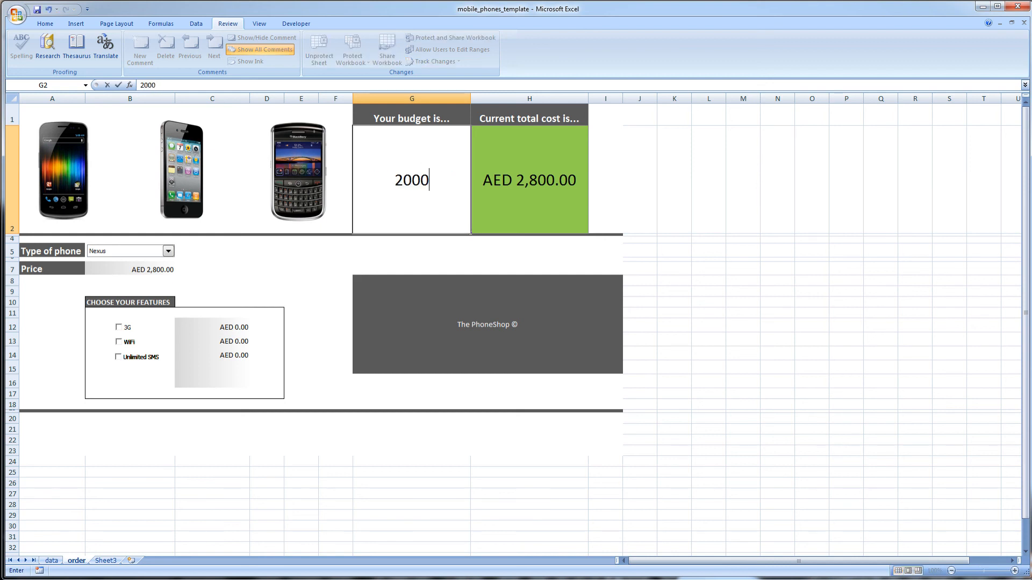
{"action": "key", "text": "Return"}
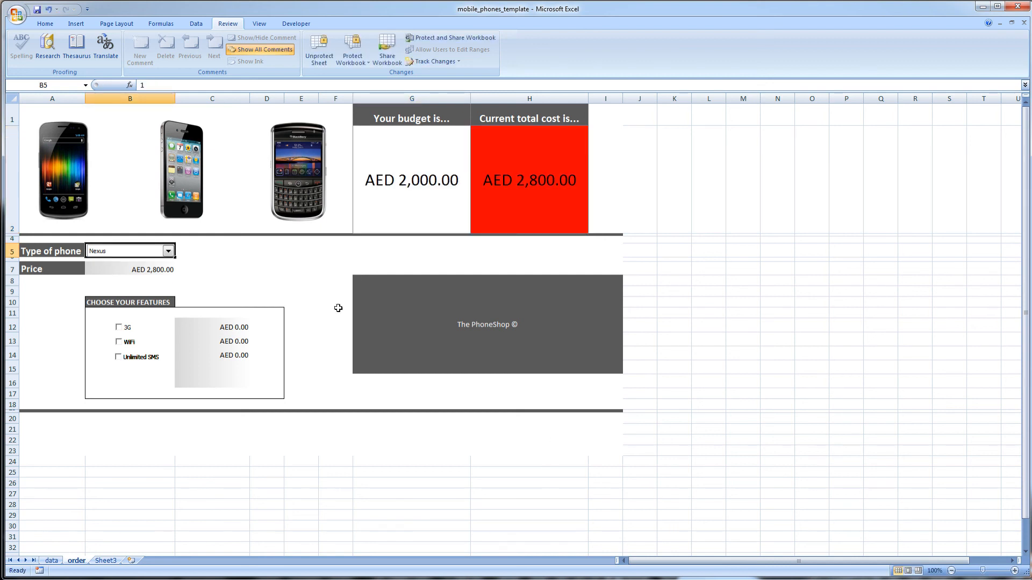
{"action": "left_click", "coordinate": [168, 251]}
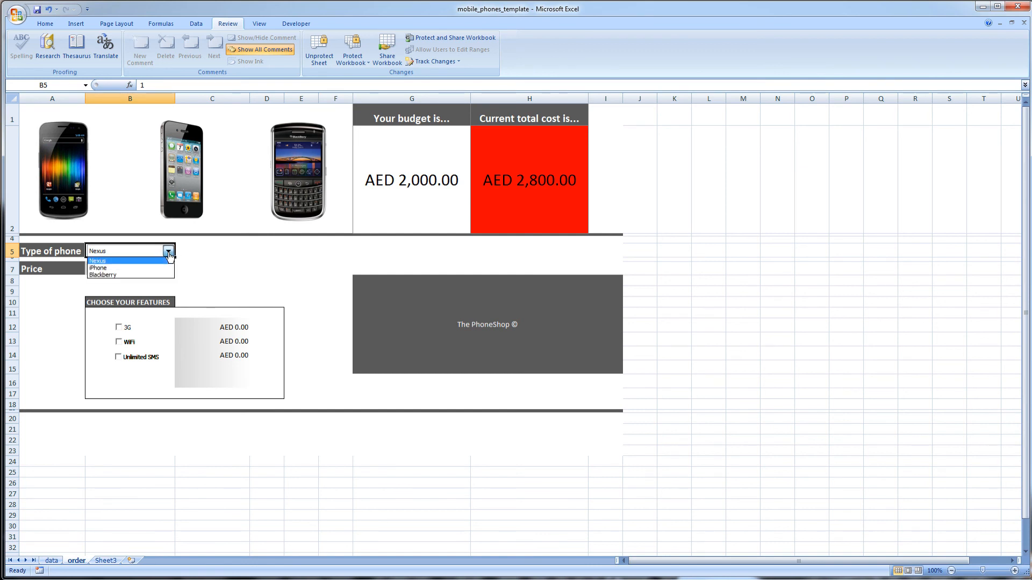
{"action": "left_click", "coordinate": [141, 269]}
- Tick the 3G, WiFi and Unlimited SMS check boxes and switch the phone type to Nexus
{"action": "left_click", "coordinate": [119, 327]}
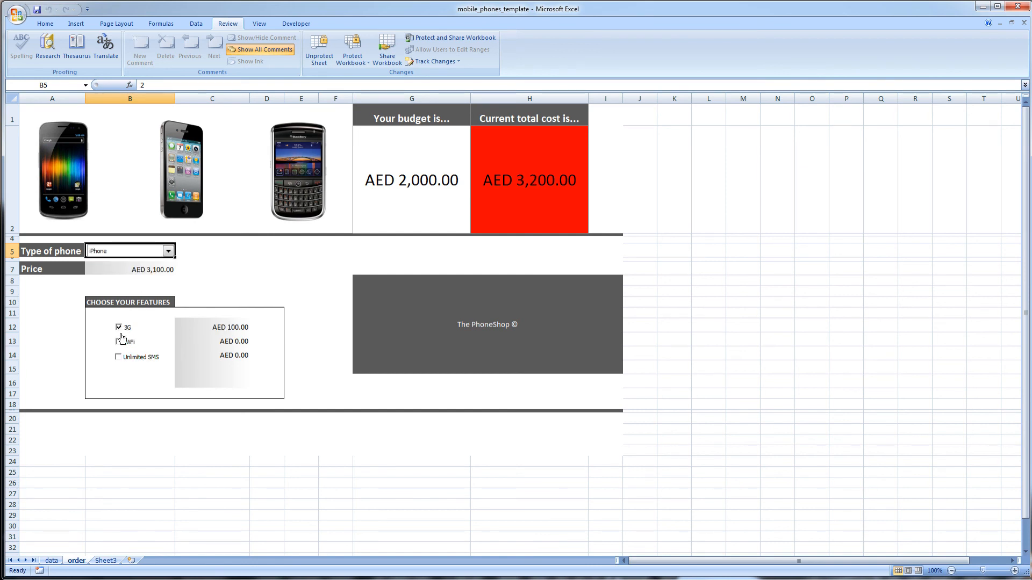
{"action": "left_click", "coordinate": [118, 341]}
{"action": "left_click", "coordinate": [118, 358]}
{"action": "left_click", "coordinate": [168, 251]}
{"action": "left_click", "coordinate": [127, 261]}
- Hide the formula bar, the row and column headings, and the gridlines on the order sheet
{"action": "left_click", "coordinate": [260, 25]}
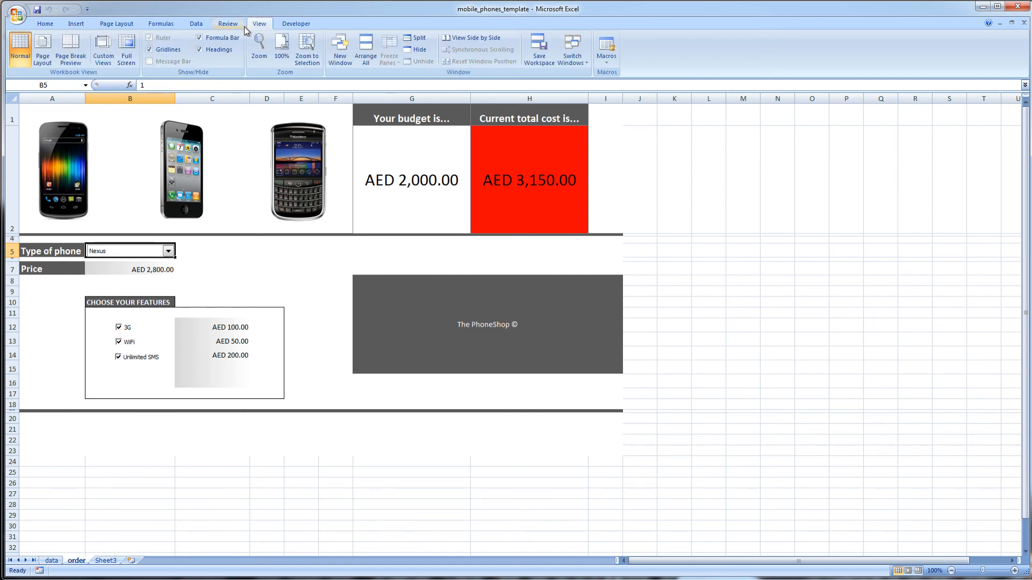
{"action": "left_click", "coordinate": [199, 38]}
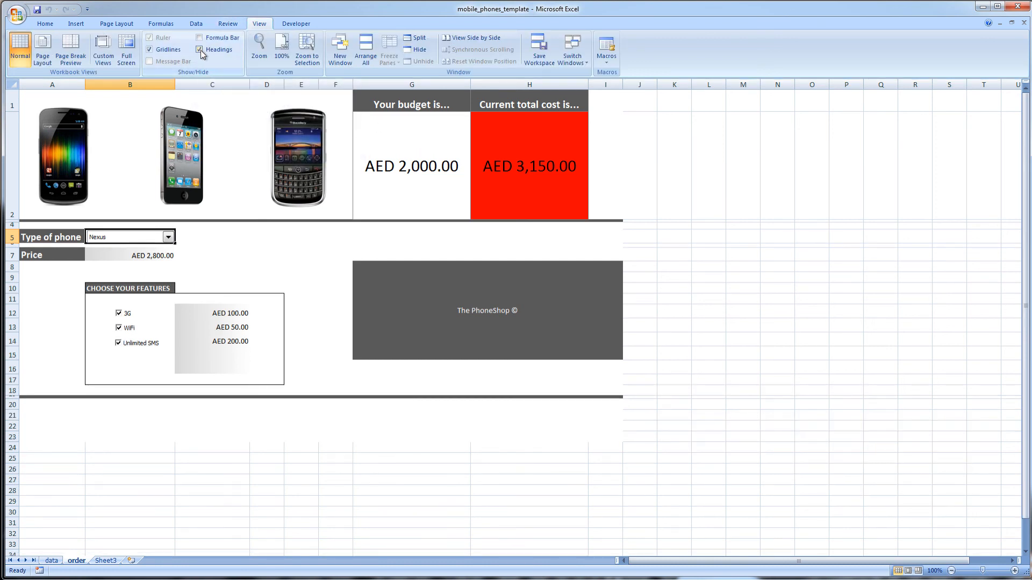
{"action": "left_click", "coordinate": [200, 49]}
{"action": "left_click", "coordinate": [149, 50]}
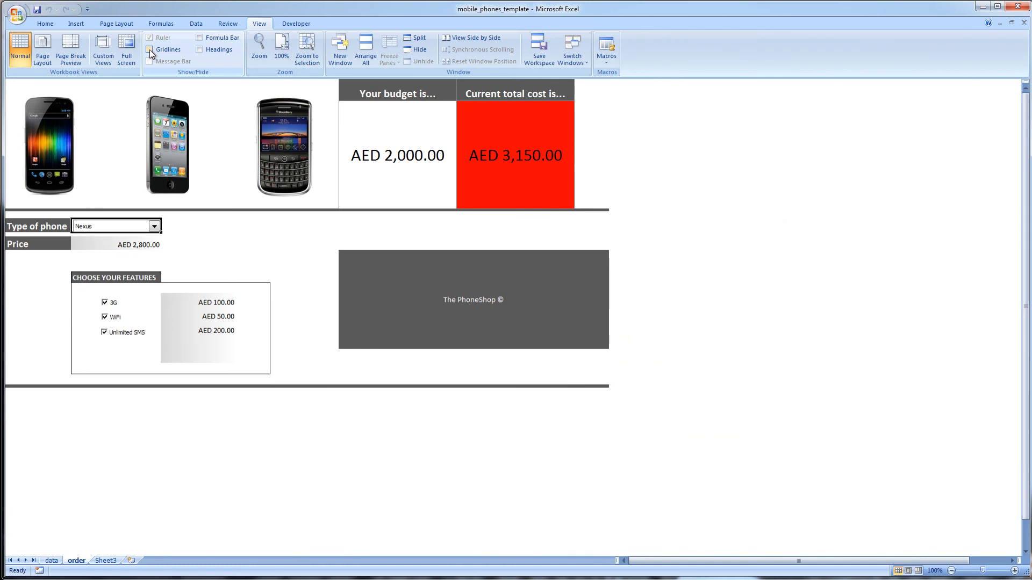